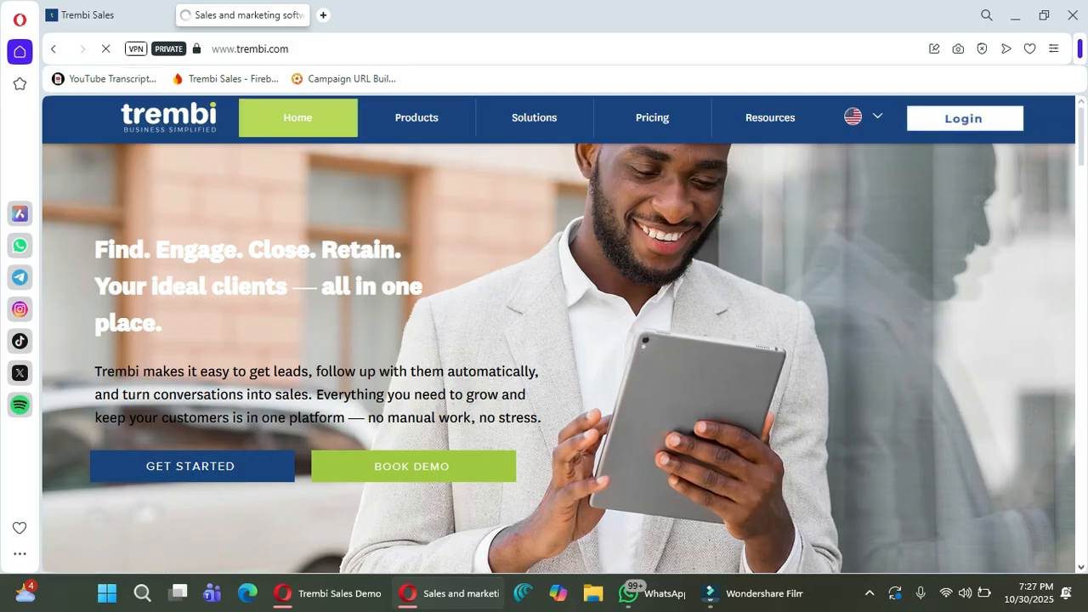
Return to the Trembi Sales dashboard and go to the Automation Workflows list.
left_click(103, 15)
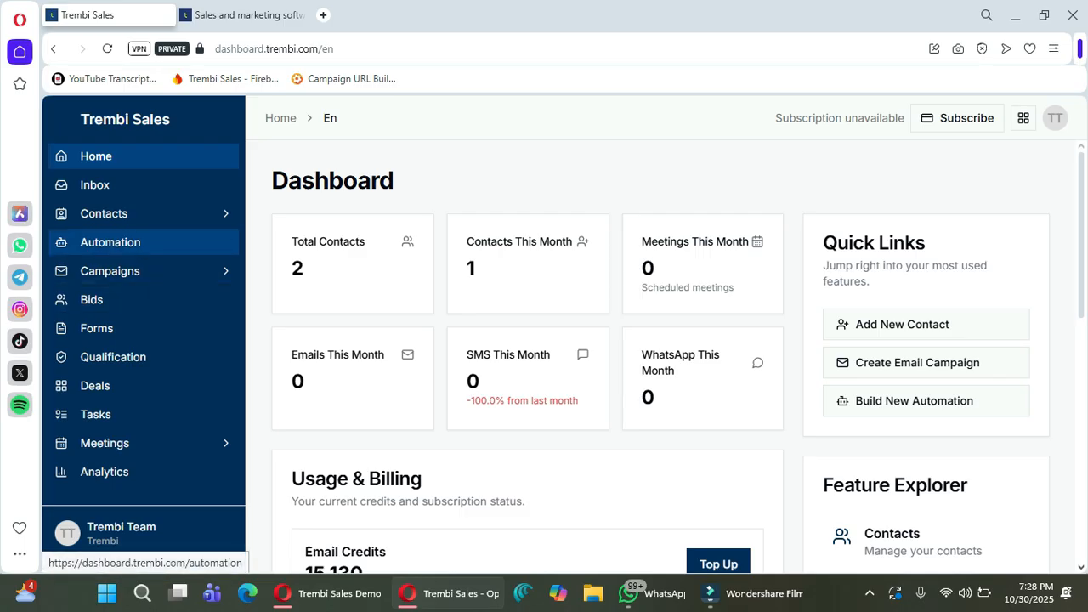
left_click(111, 243)
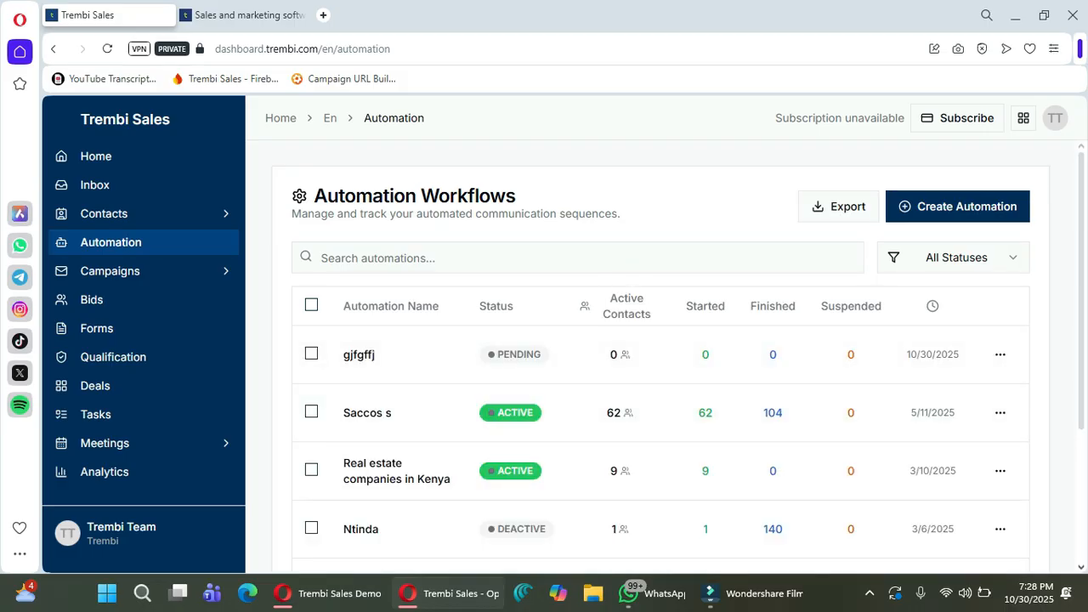
Create the automation 'School owners' with description 'education' and start building it.
left_click(958, 207)
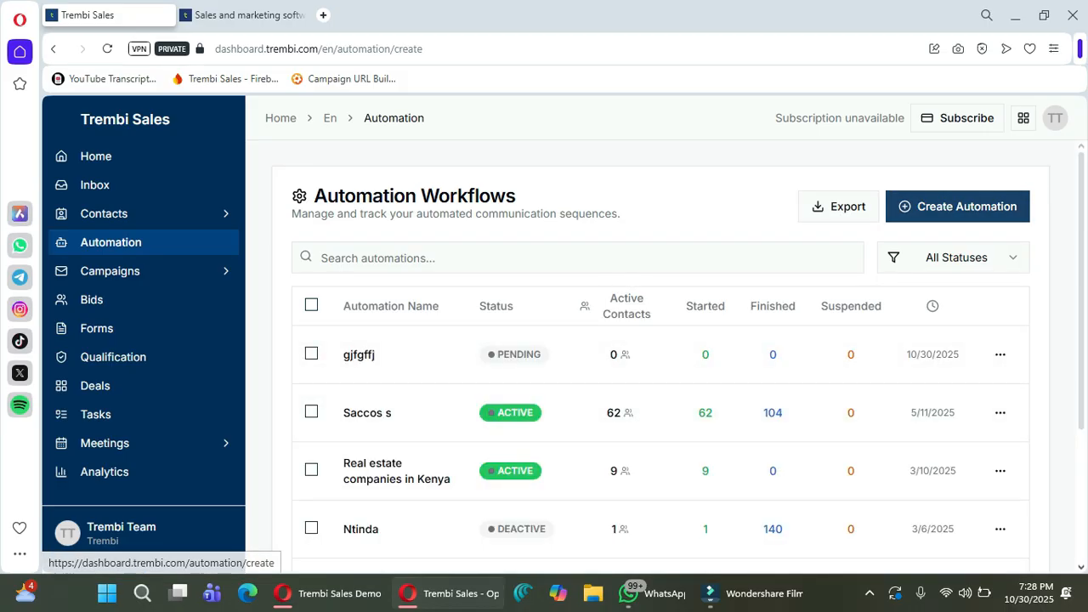
left_click(502, 287)
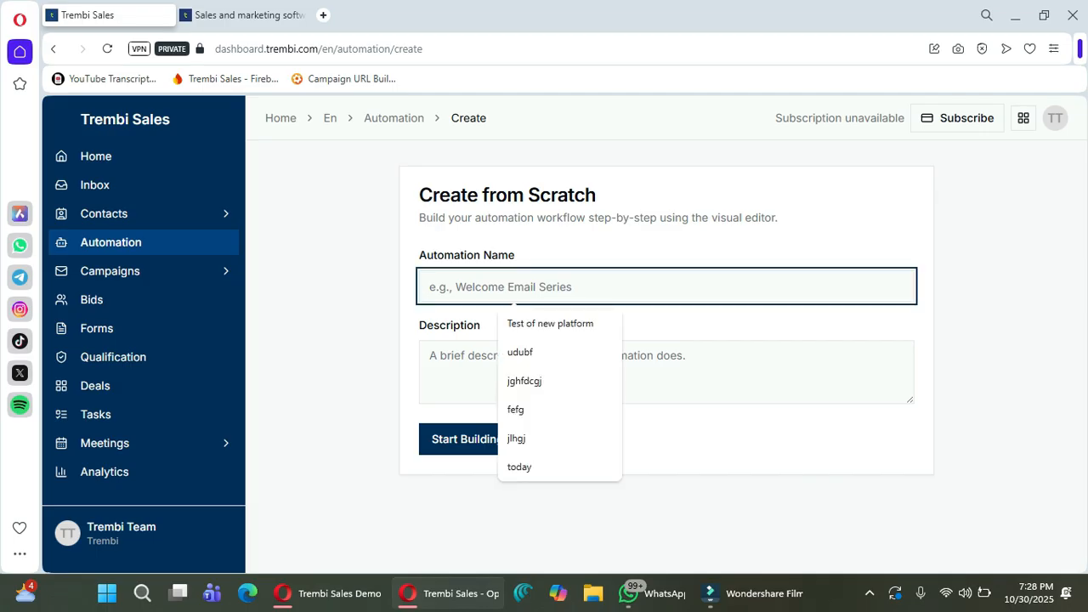
type("Sc")
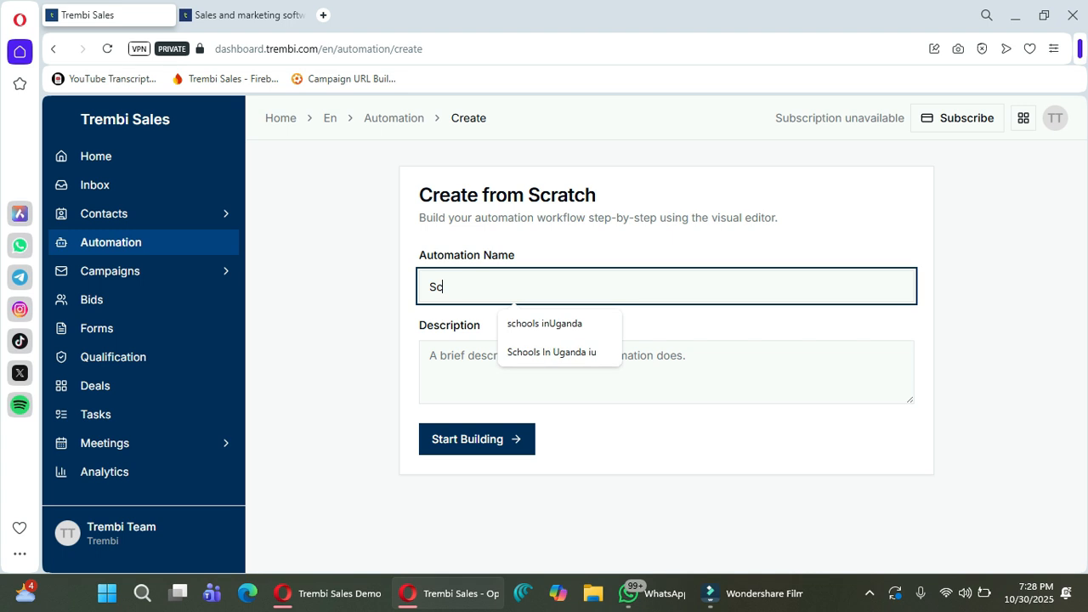
type("hool owb")
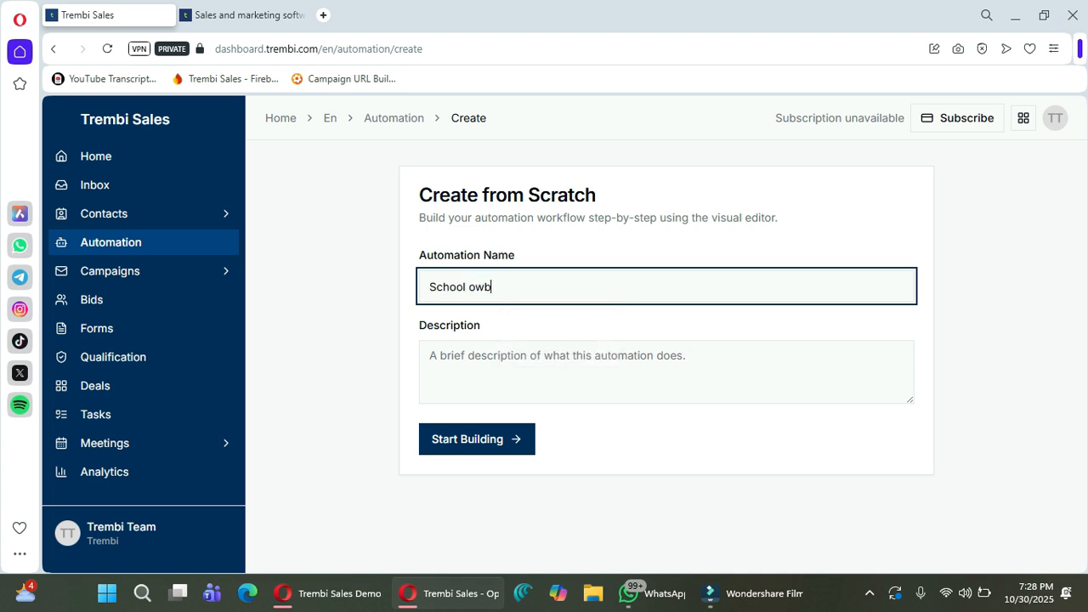
key("BackSpace")
type("ners")
left_click(431, 355)
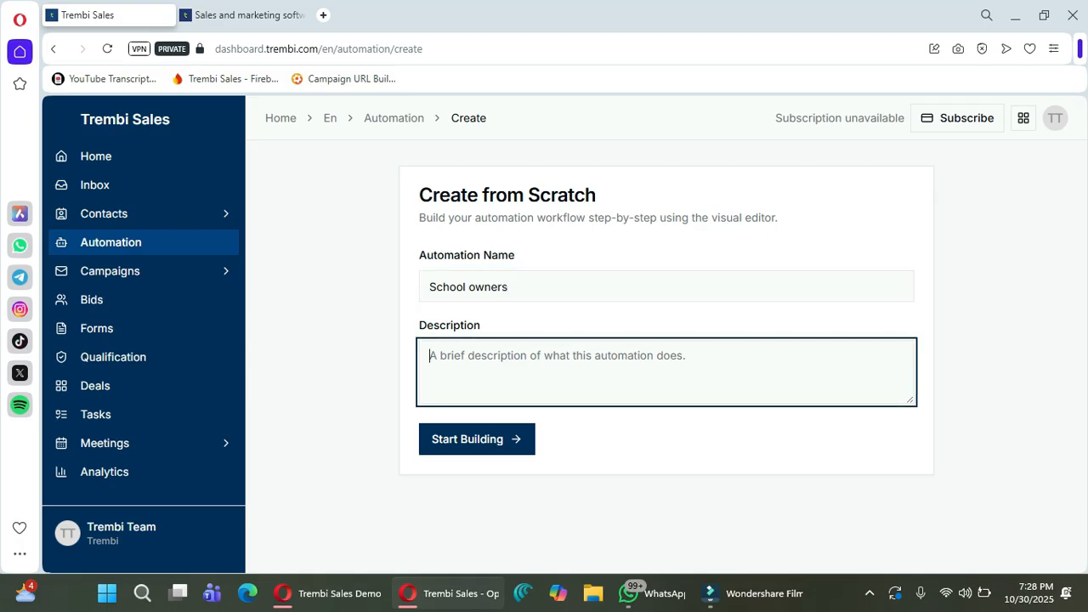
type("ed")
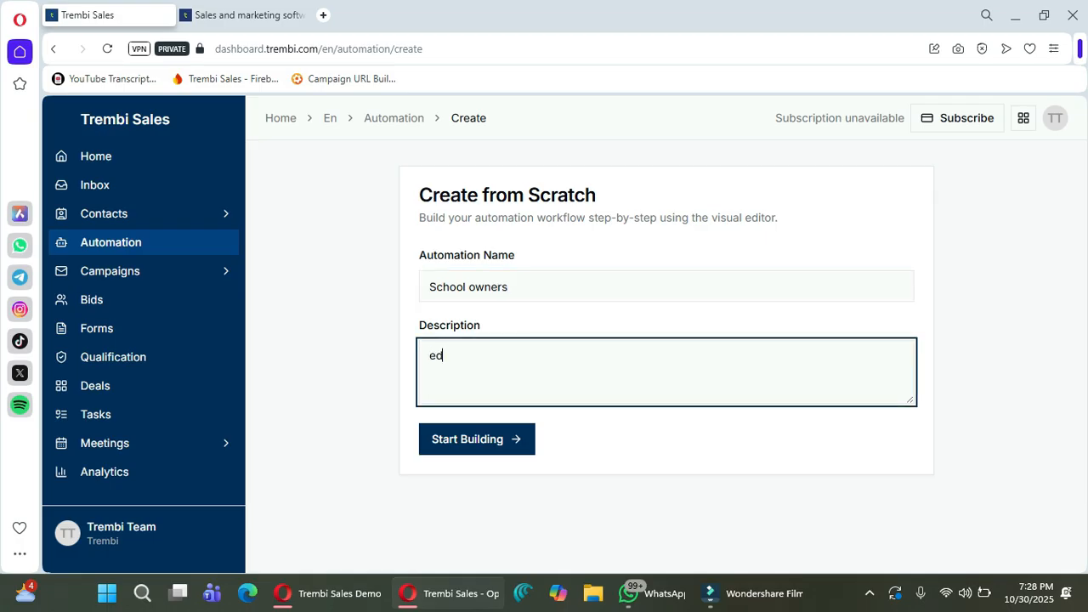
type("ucation")
left_click(476, 440)
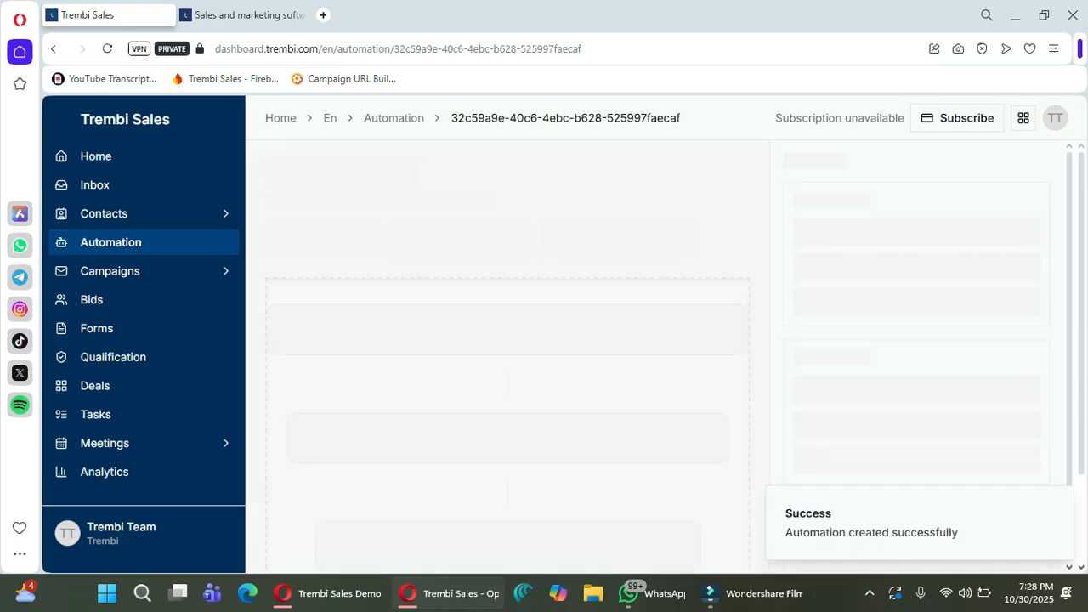
Add AI Lead Generation from Triggers, creating the AI Match Found trigger card.
scroll(928, 341, "up", 2)
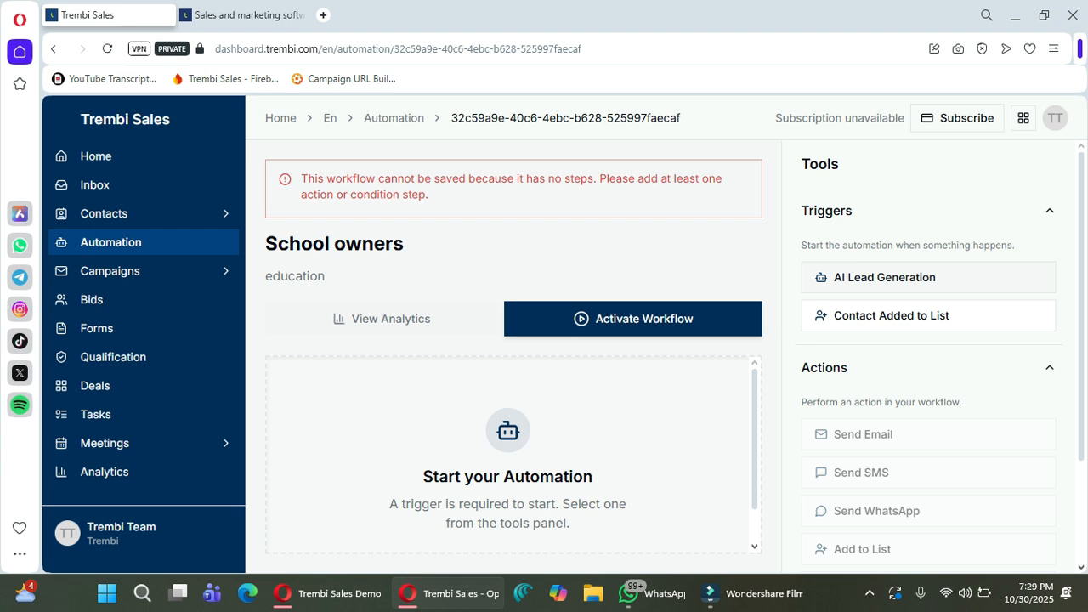
left_click(884, 277)
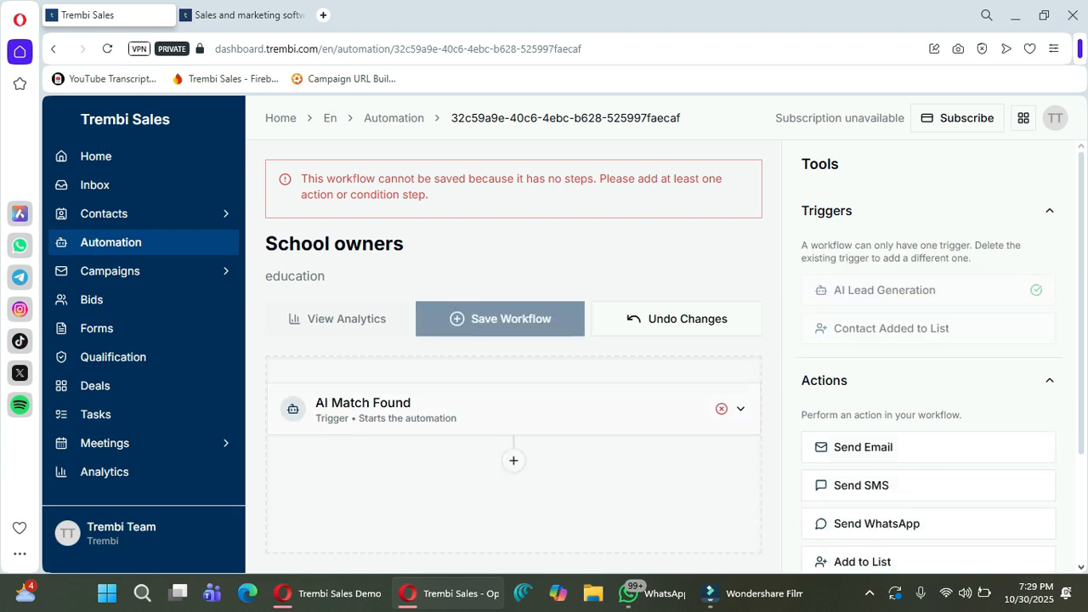
Expand the AI Match Found trigger and look over its settings.
left_click(740, 409)
scroll(514, 459, "down", 3)
scroll(514, 459, "up", 3)
scroll(513, 459, "down", 1)
scroll(514, 459, "down", 2)
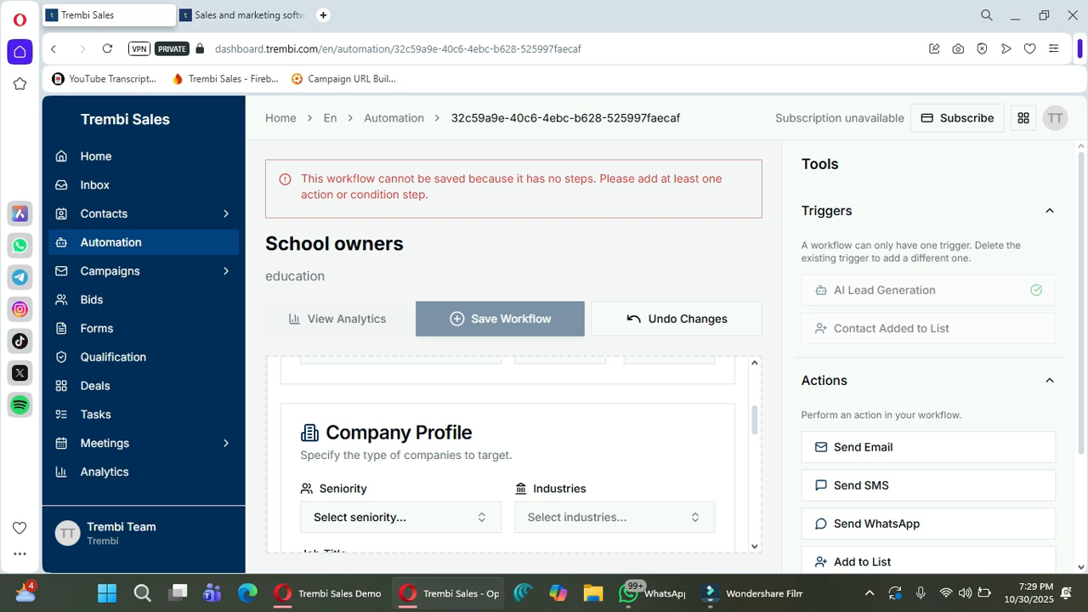
scroll(513, 455, "up", 1)
scroll(513, 455, "down", 1)
scroll(520, 456, "down", 1)
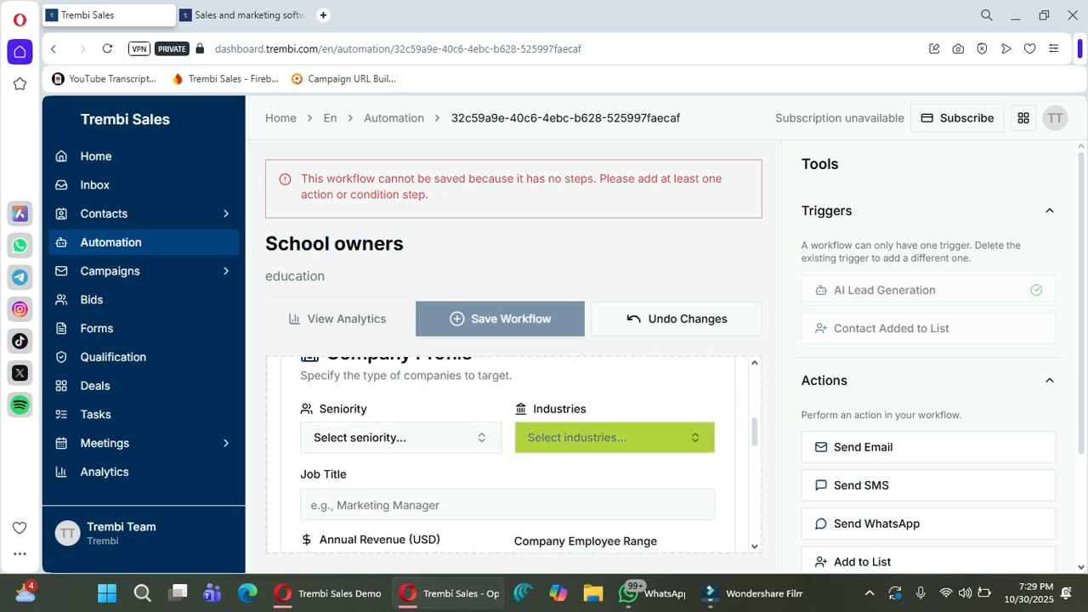
scroll(513, 455, "up", 1)
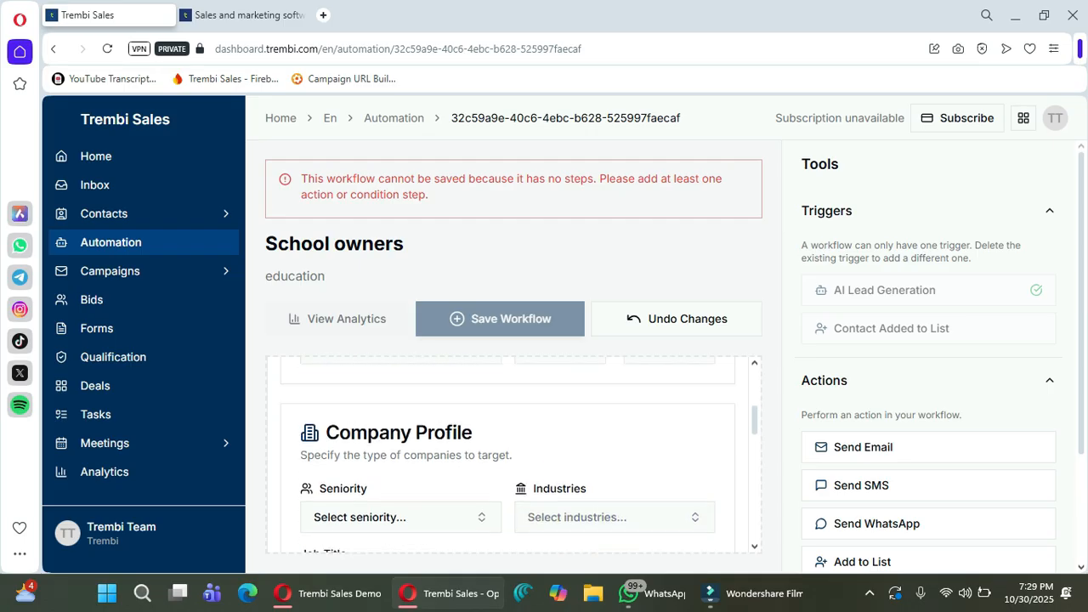
scroll(514, 455, "down", 1)
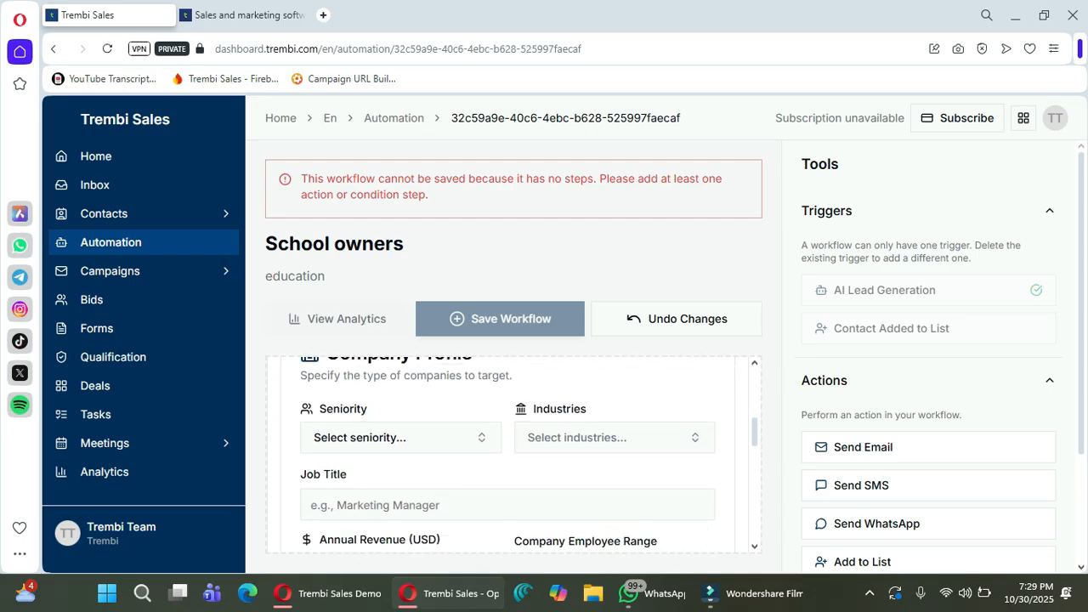
scroll(513, 455, "down", 1)
scroll(514, 455, "up", 1)
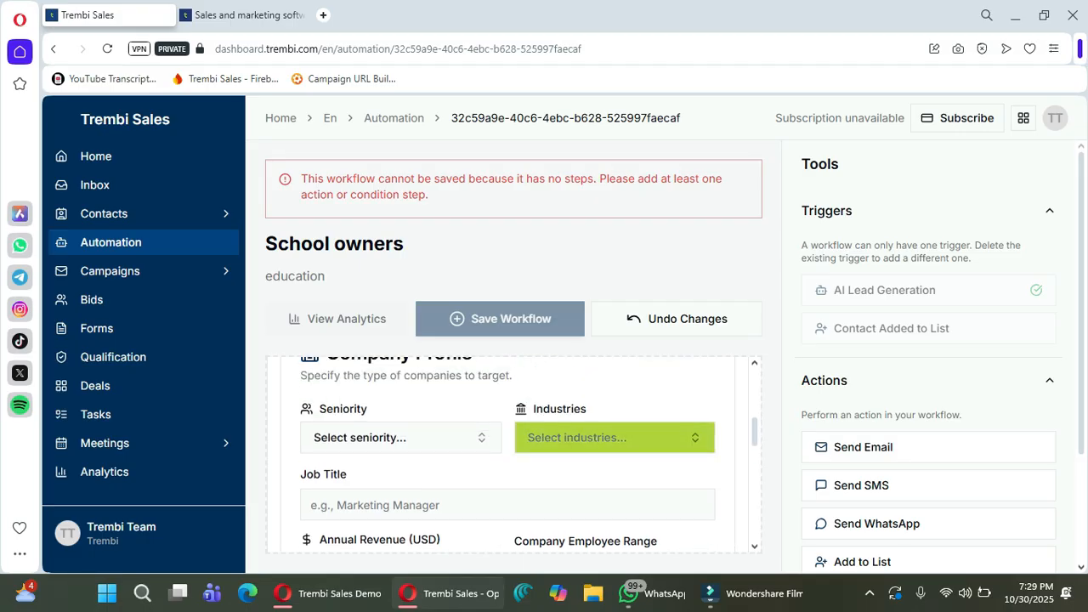
Search industries for 'educ' and select Secondary School, Nursery And Primary School, and Universities and Higher Education.
left_click(614, 437)
type("e")
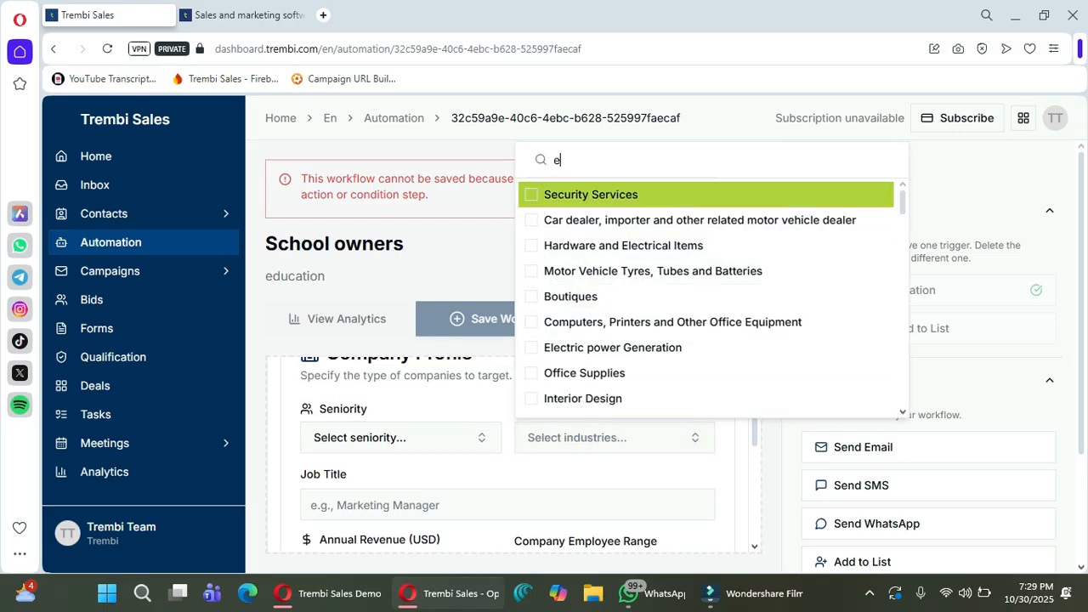
type("duc")
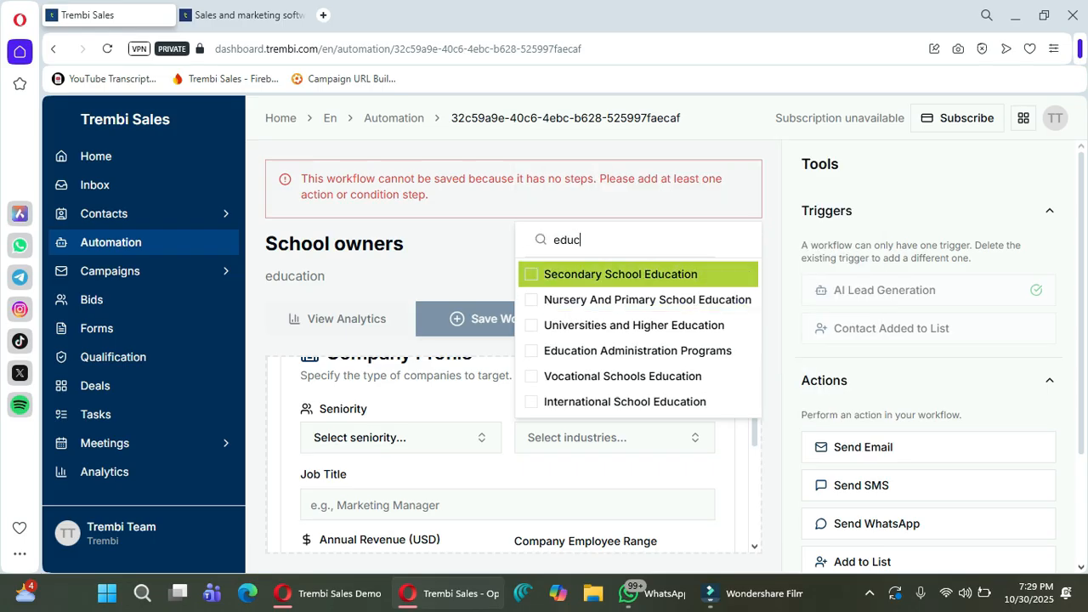
left_click(620, 274)
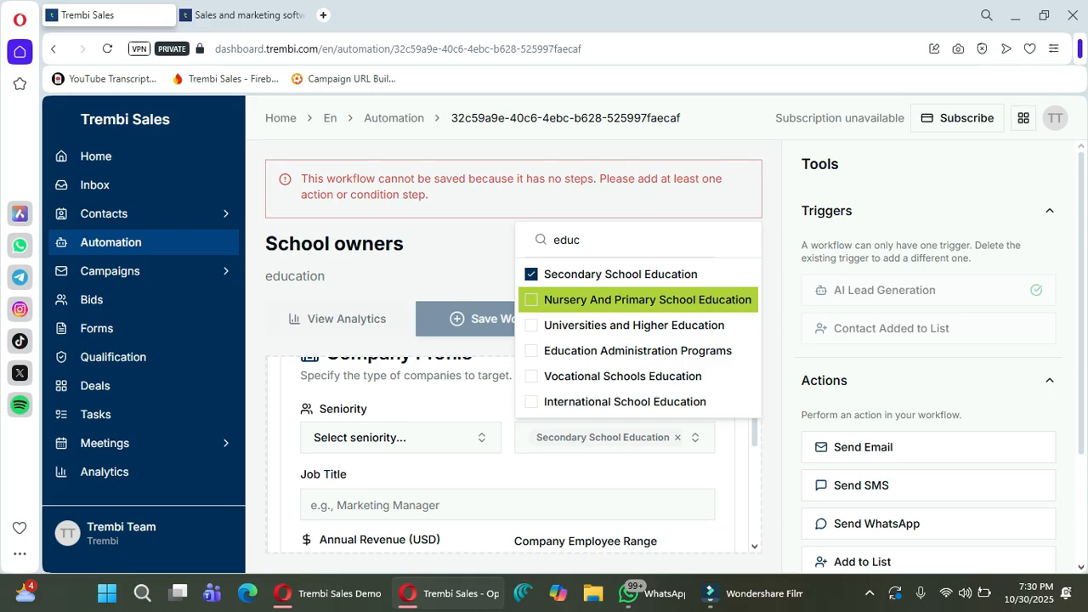
left_click(647, 299)
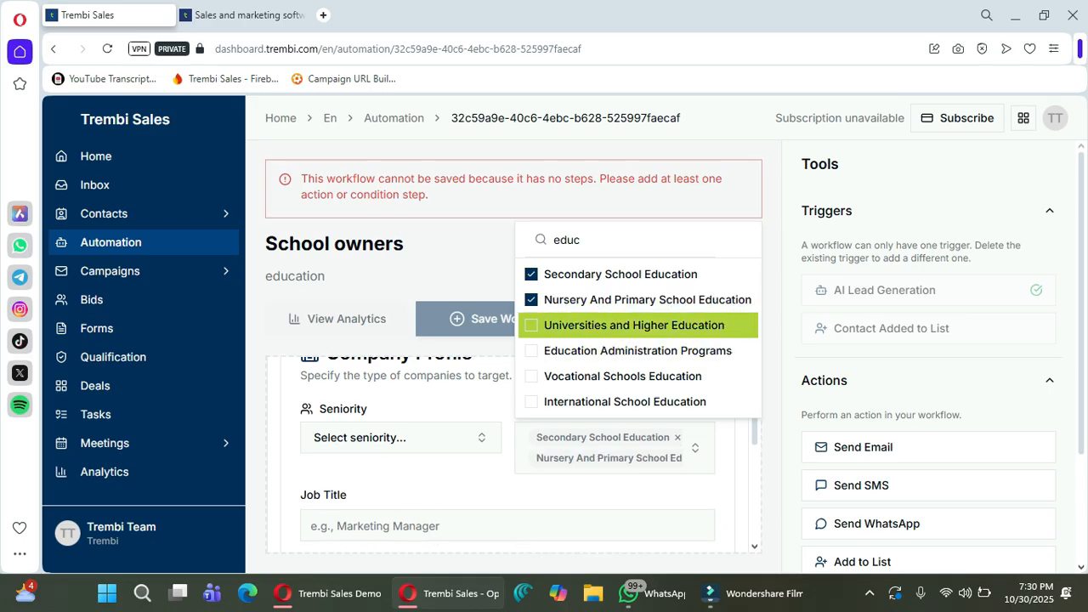
left_click(634, 326)
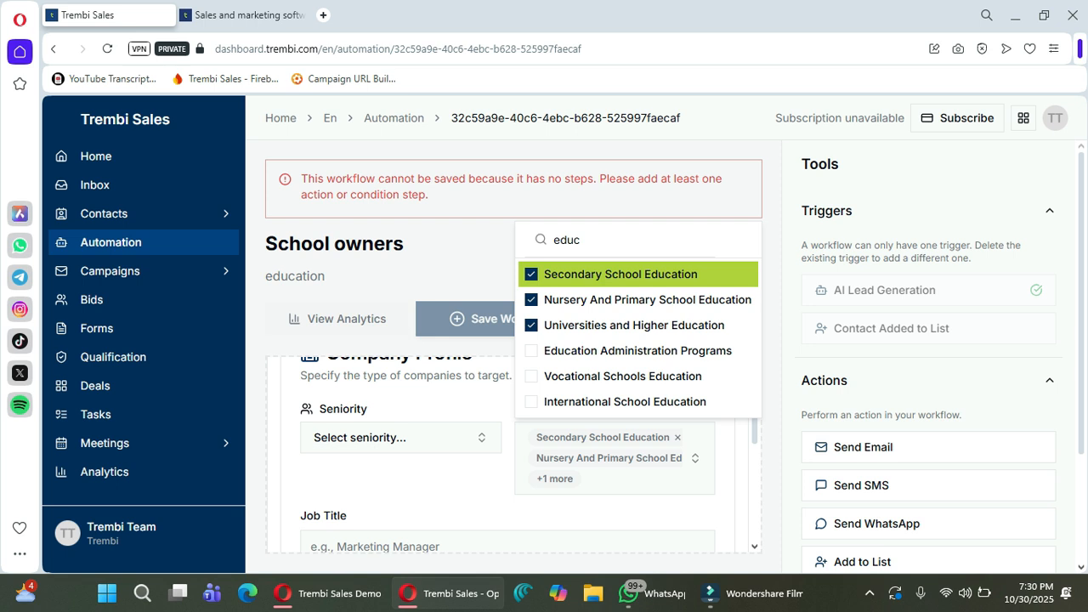
key("Escape")
Enter Kampala and Nairobi as location keywords in the trigger's Location/Keywords field.
scroll(507, 459, "down", 1)
scroll(507, 459, "down", 3)
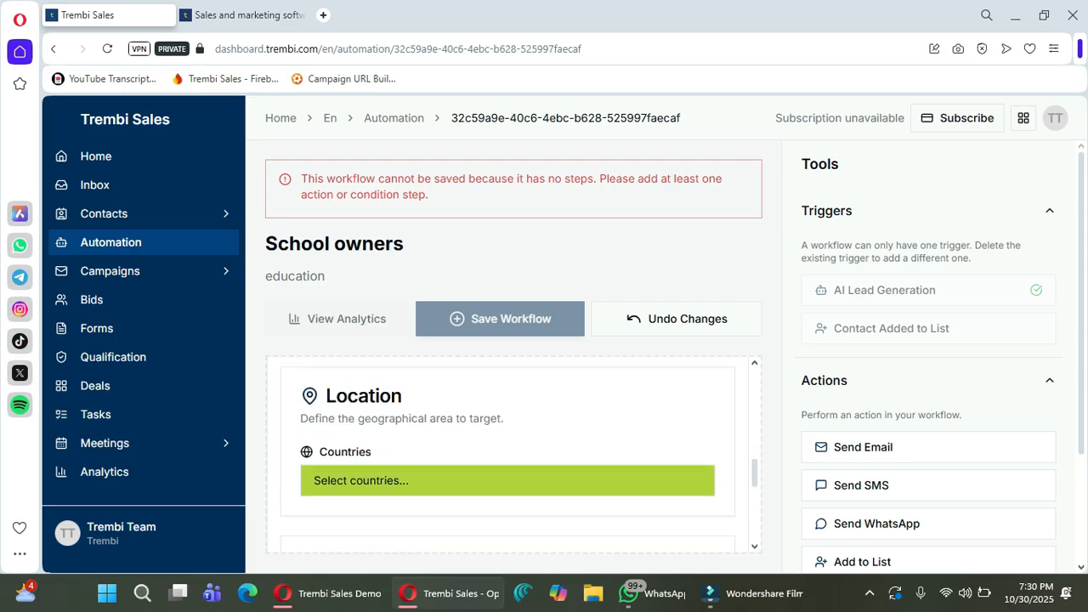
scroll(507, 459, "down", 3)
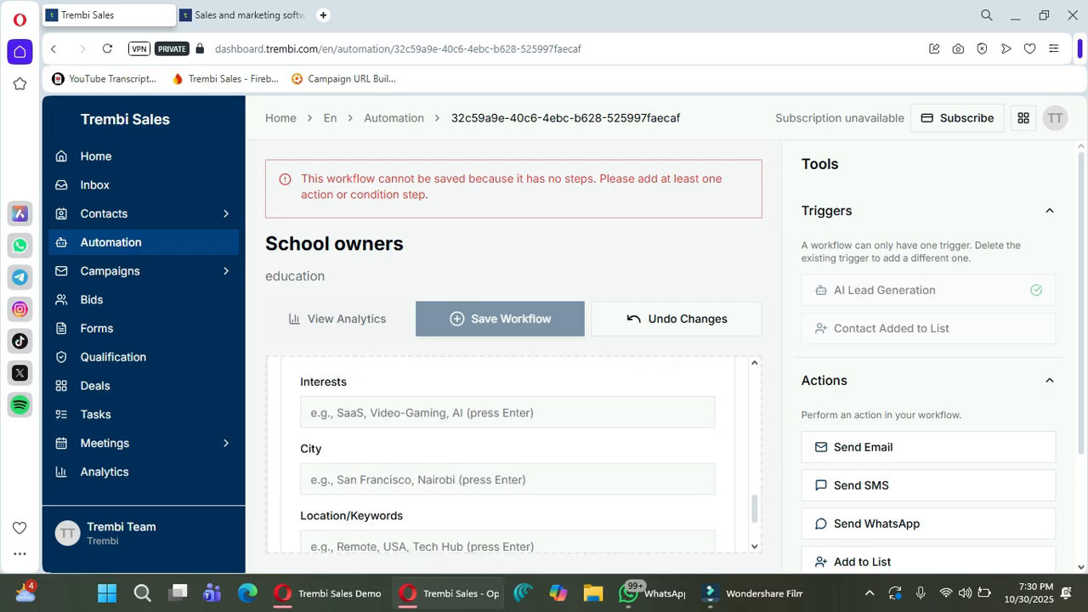
left_click(507, 412)
scroll(508, 459, "down", 2)
scroll(508, 459, "up", 1)
scroll(507, 450, "down", 1)
left_click(507, 427)
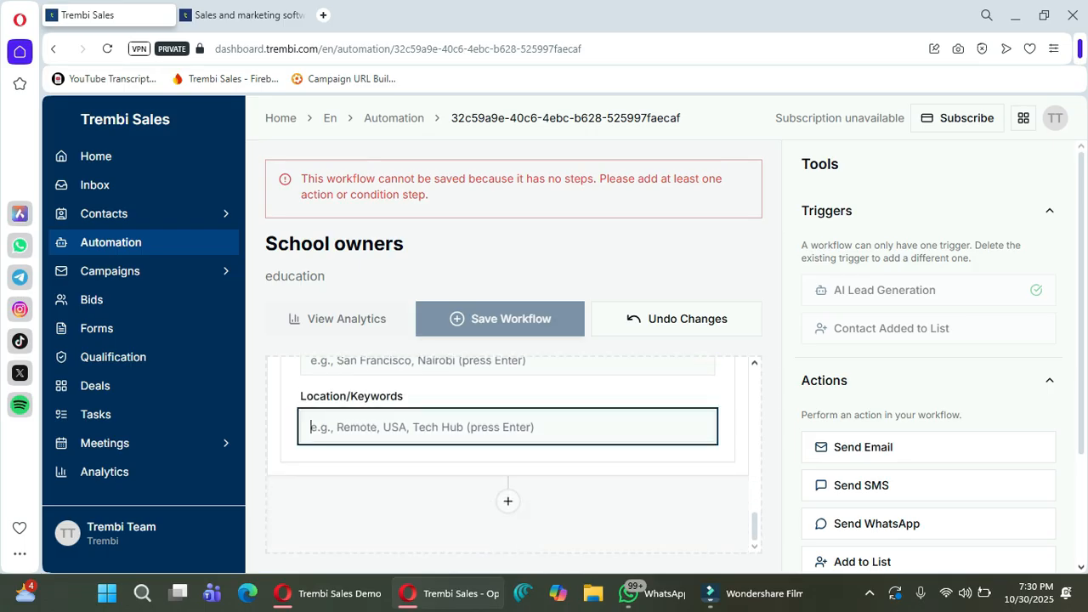
type("K")
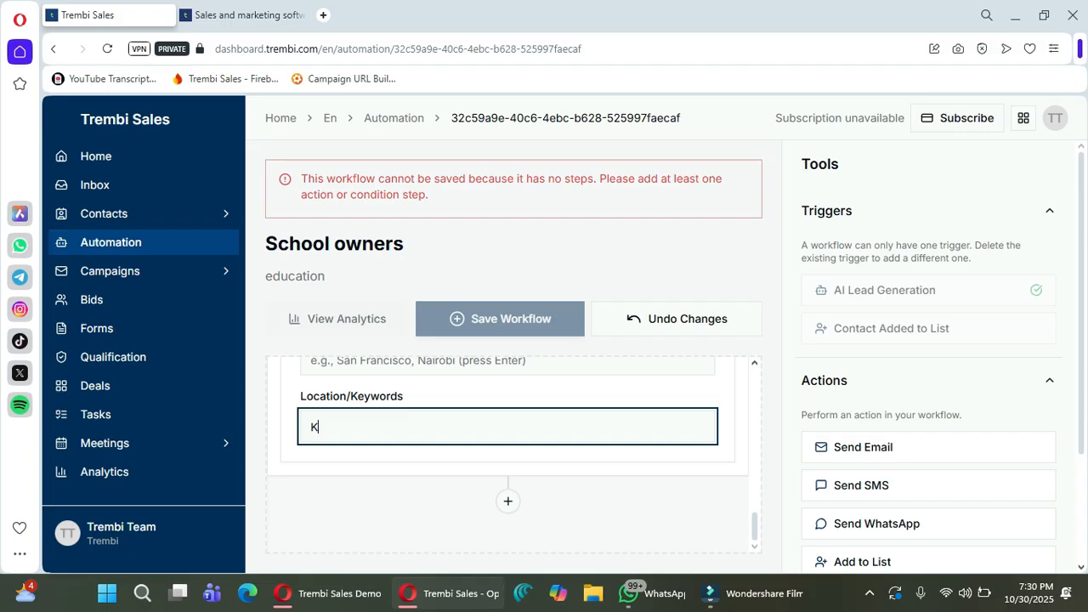
type("ampala")
key("Return")
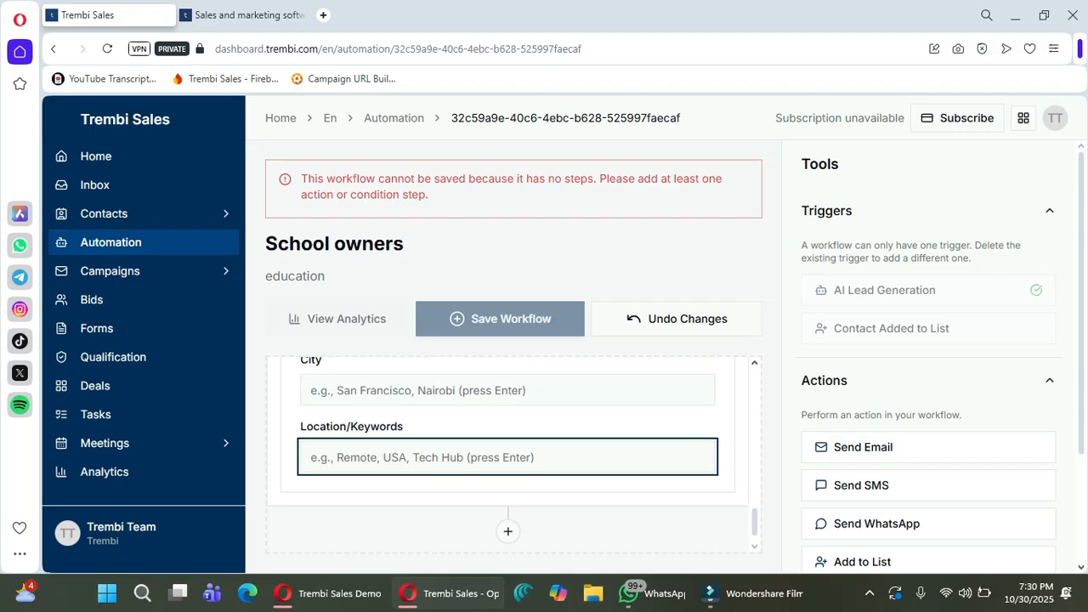
type("Nairobi")
key("Return")
scroll(510, 451, "up", 5)
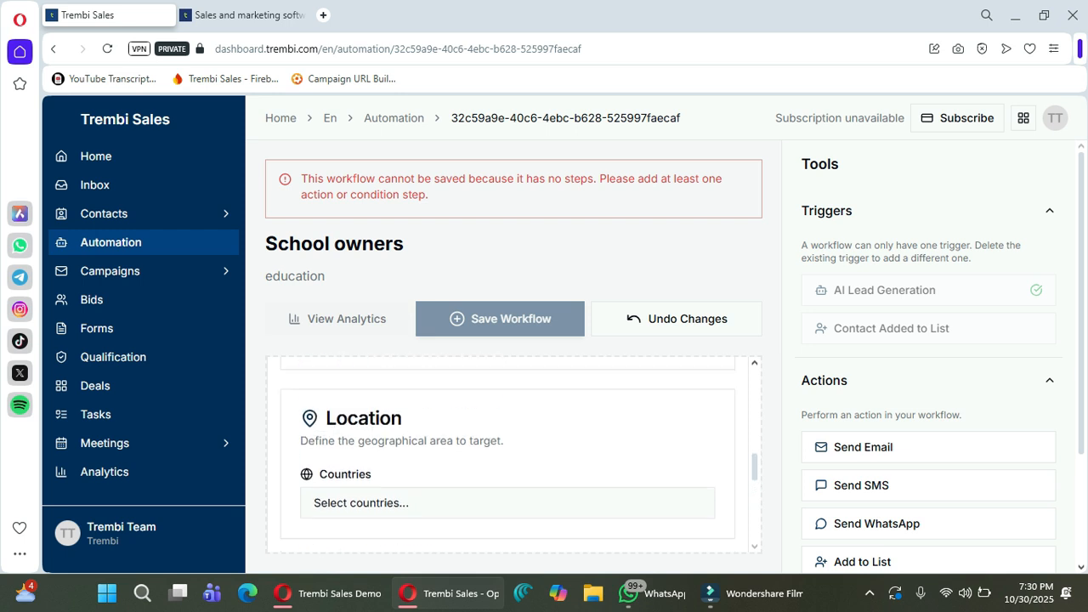
Select Uganda and Kenya as the trigger's target countries.
scroll(508, 451, "down", 1)
left_click(508, 424)
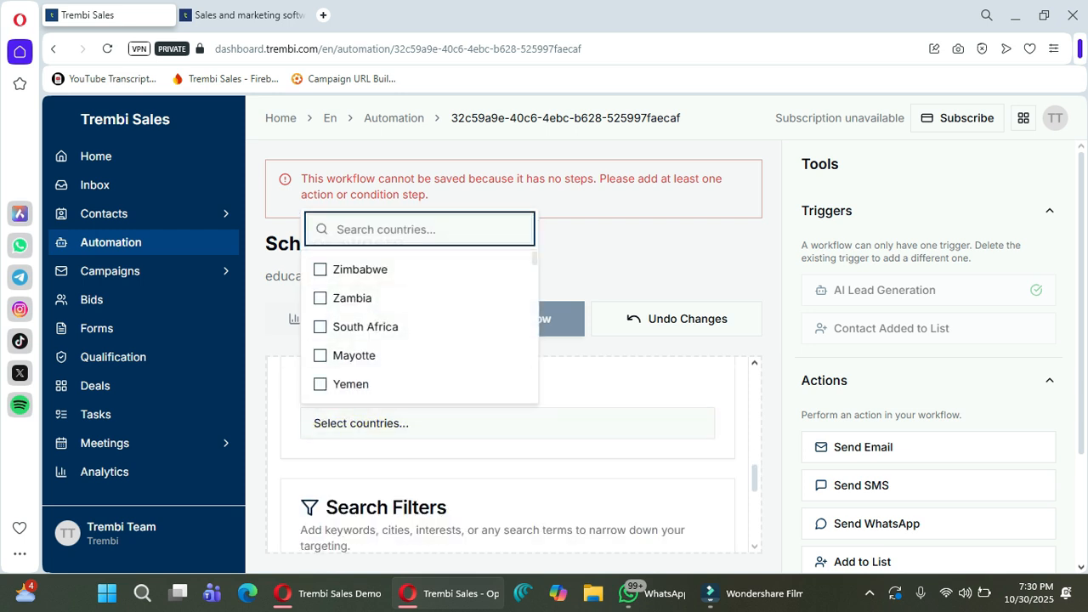
type("Ugan")
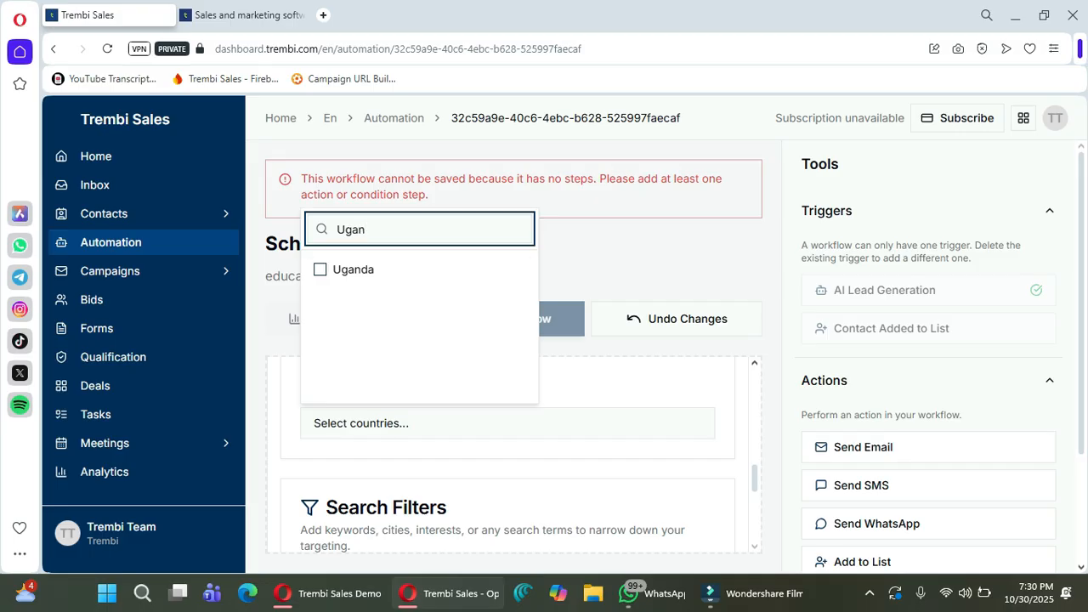
left_click(353, 270)
double_click(366, 230)
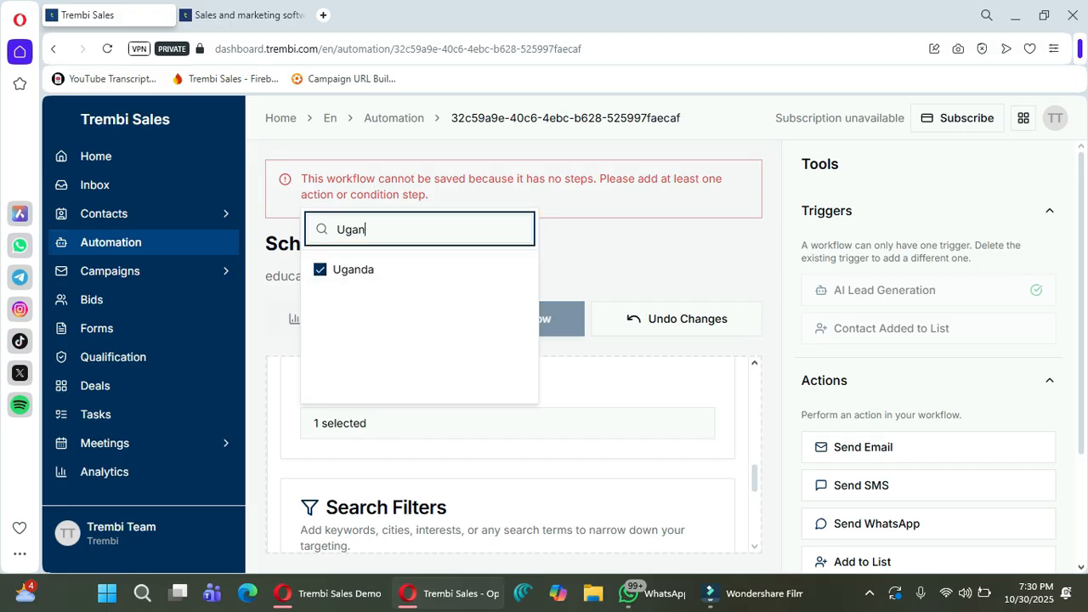
type("Kenya")
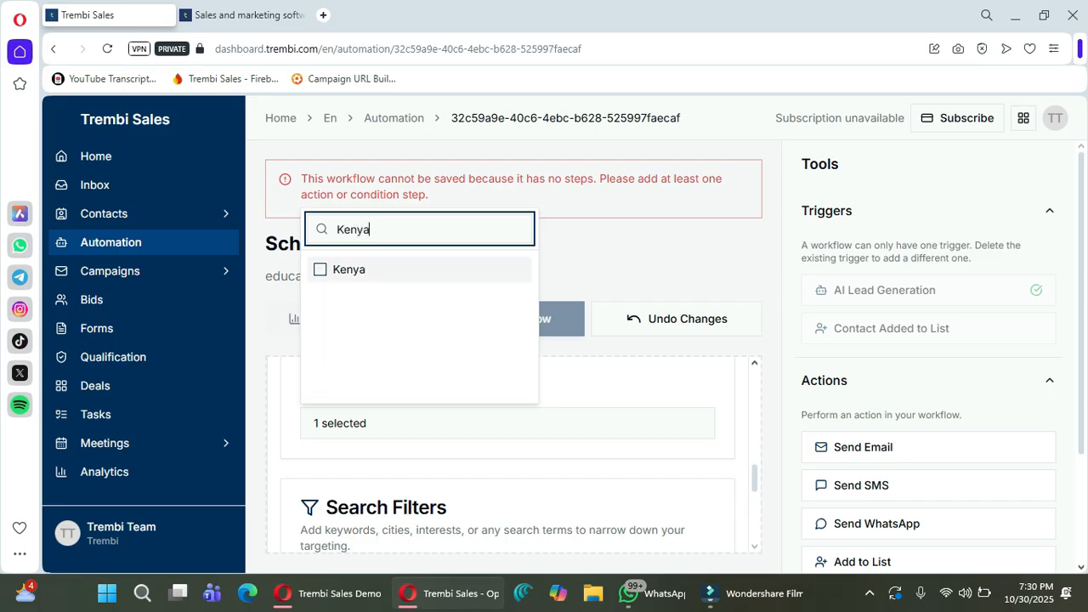
left_click(349, 270)
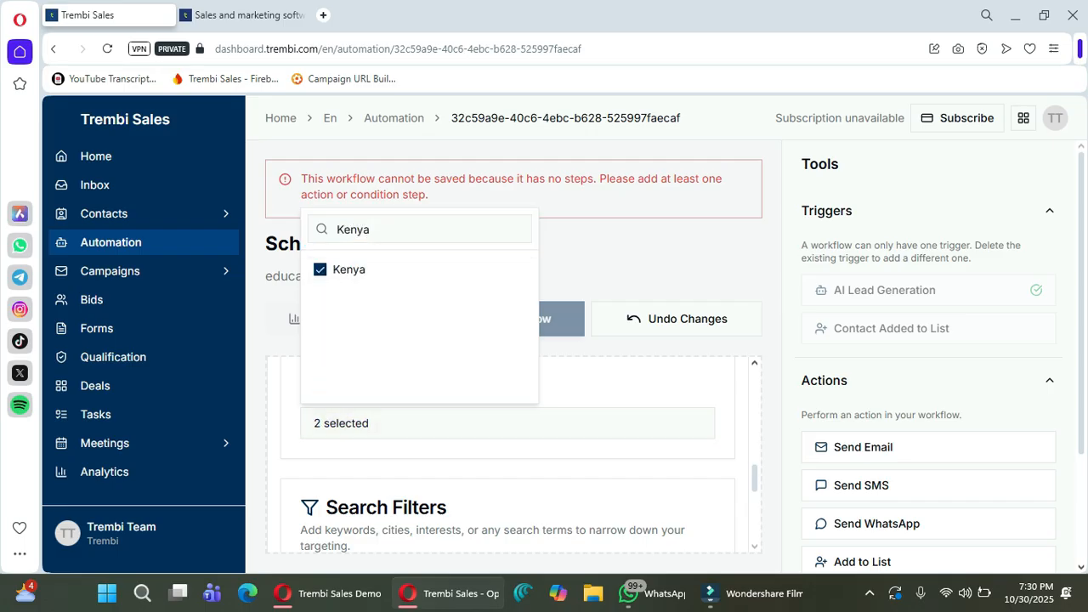
left_click(630, 383)
Check the Seniority choices and leave the level unset.
scroll(595, 423, "up", 3)
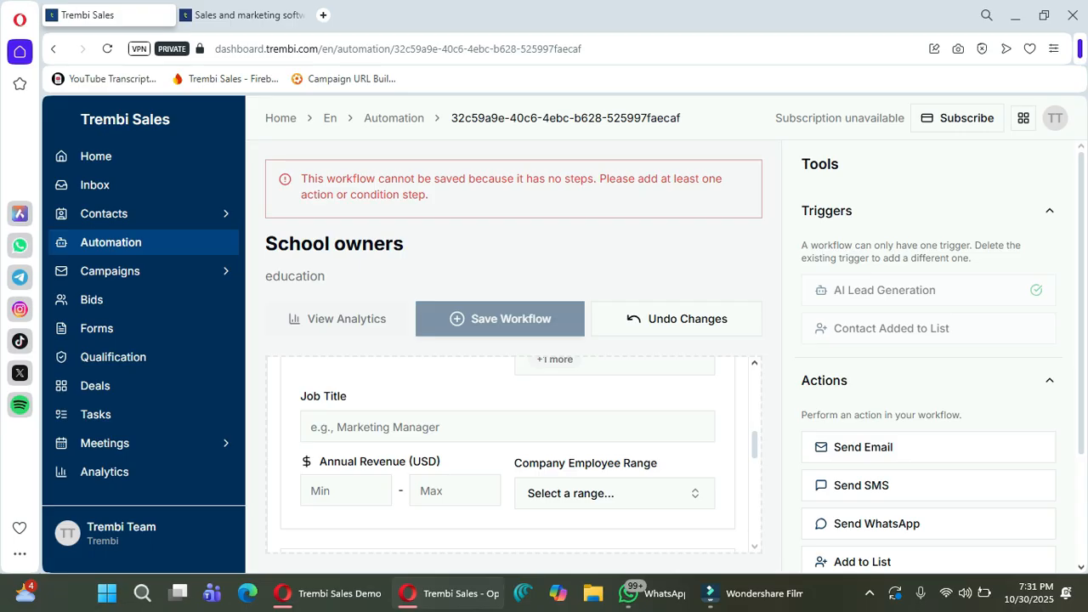
scroll(509, 454, "up", 2)
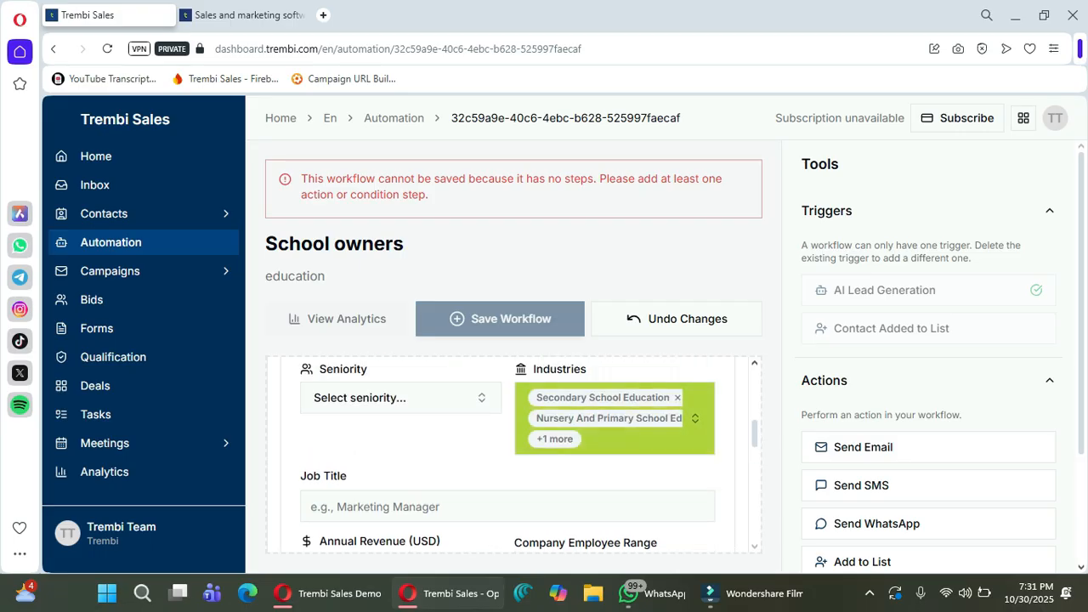
left_click(391, 398)
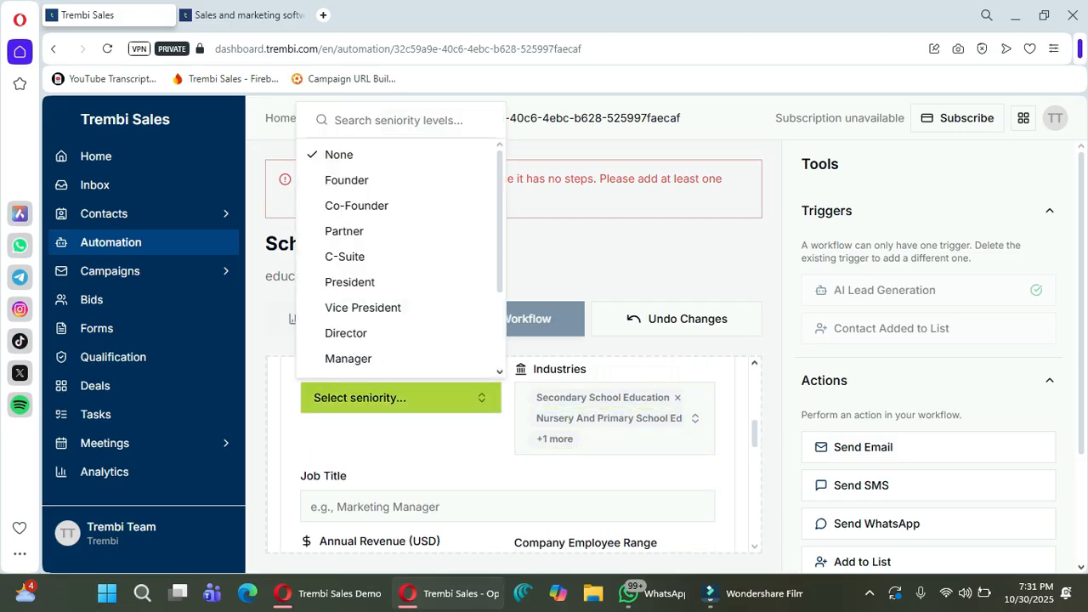
scroll(395, 306, "down", 1)
left_click(395, 438)
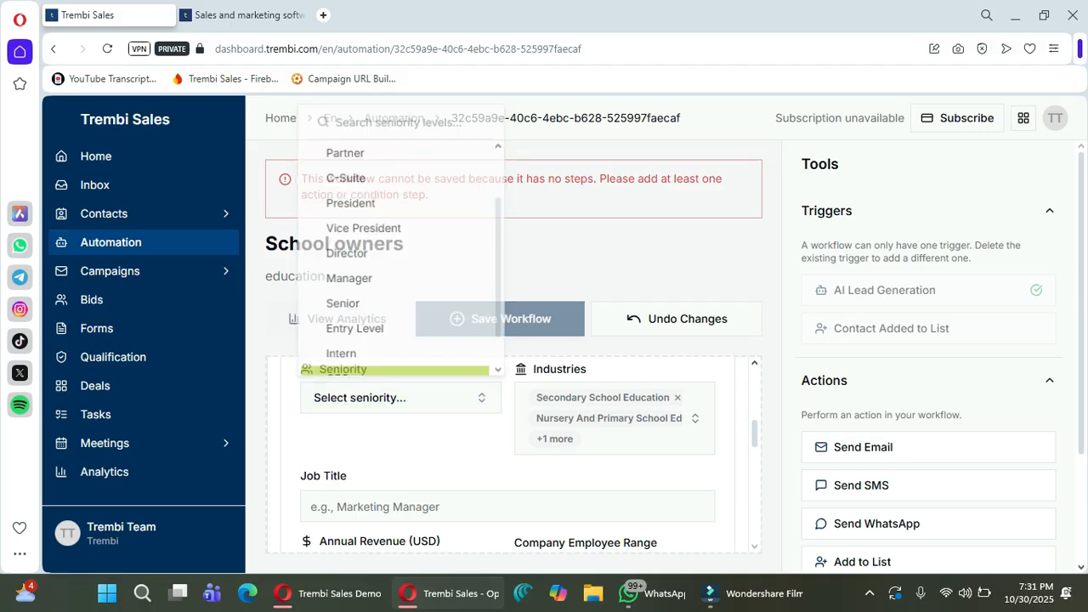
scroll(507, 452, "up", 2)
scroll(514, 455, "up", 1)
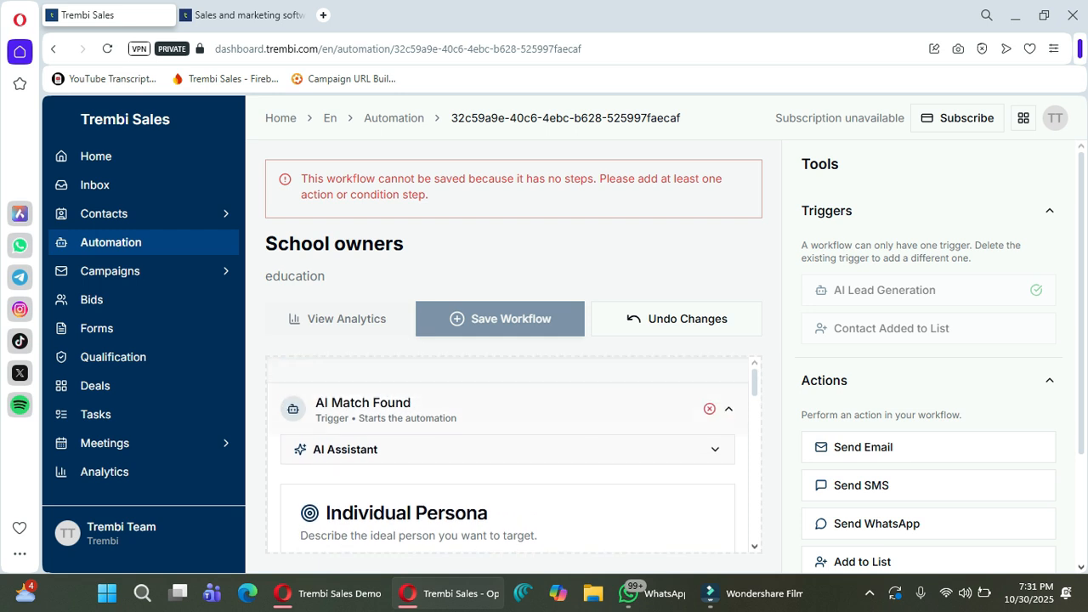
Collapse the AI Match Found trigger card and scroll the Tools panel to the actions.
left_click(729, 409)
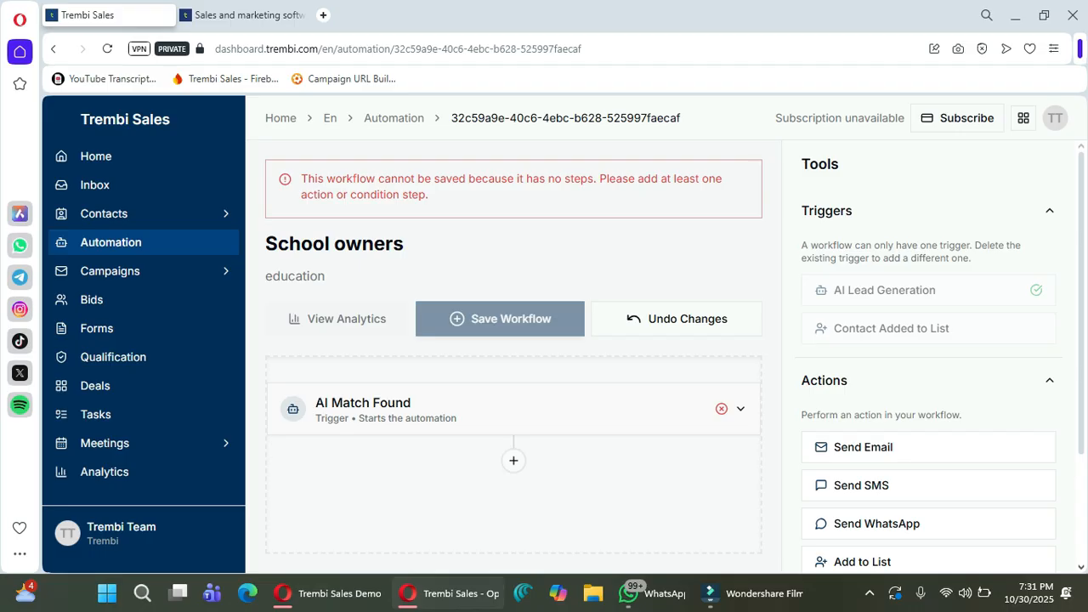
scroll(929, 357, "down", 2)
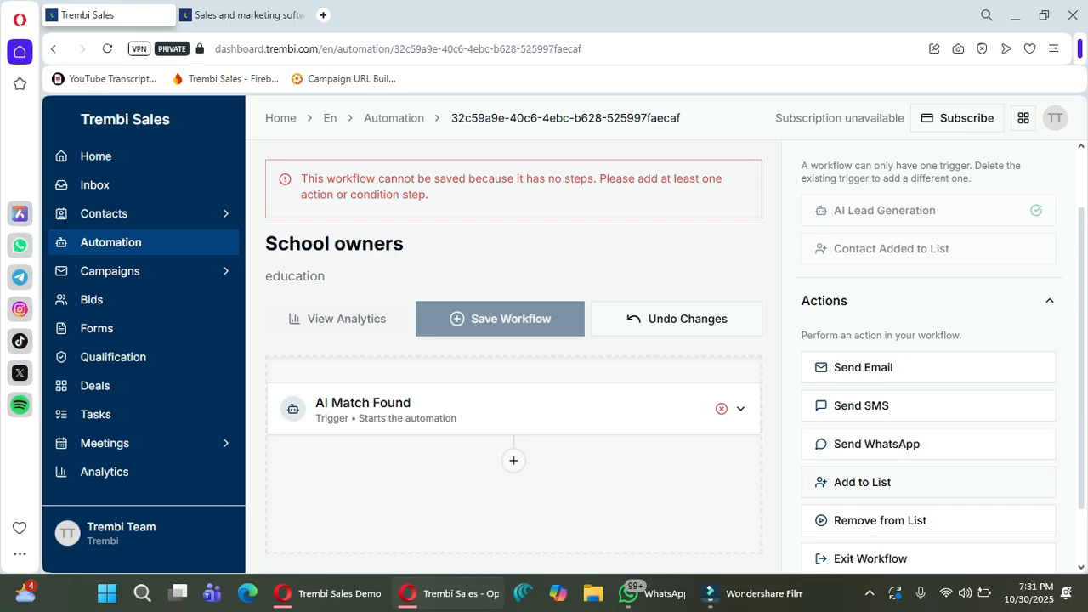
left_click(877, 444)
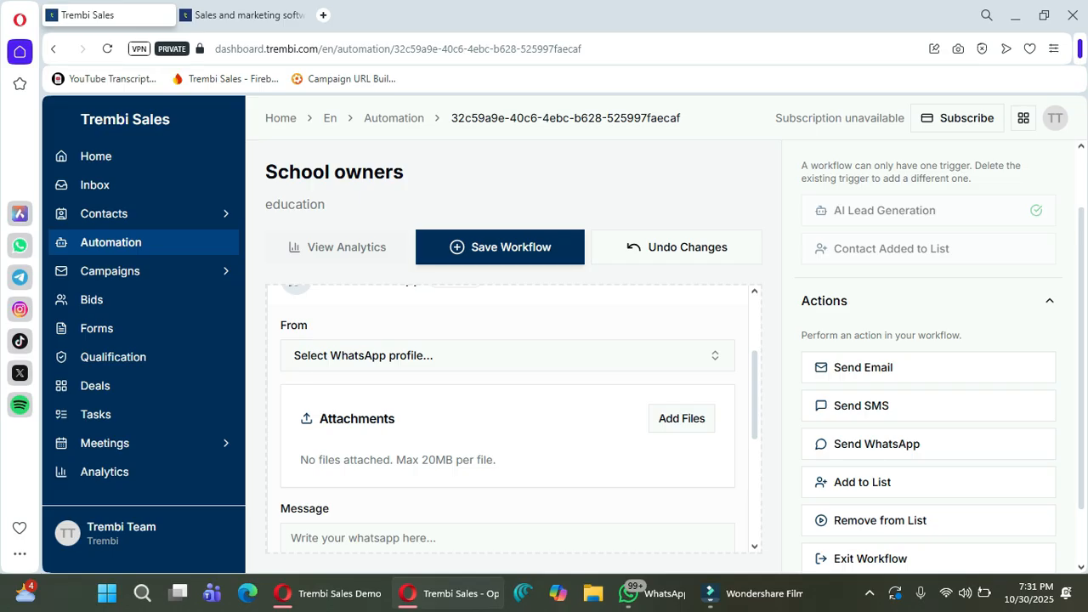
left_click(508, 355)
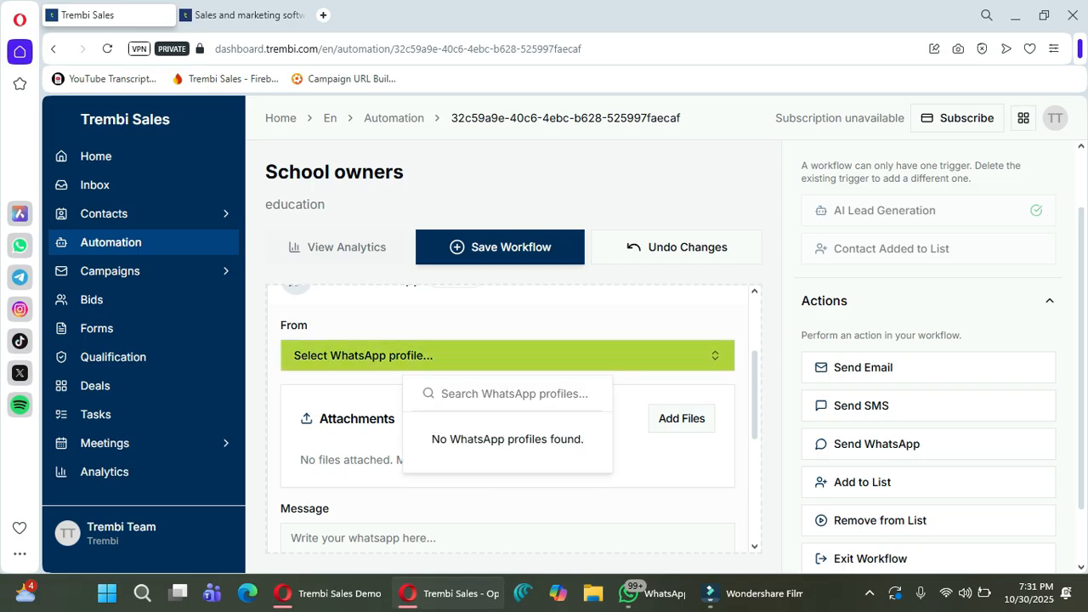
left_click(508, 356)
scroll(507, 355, "up", 1)
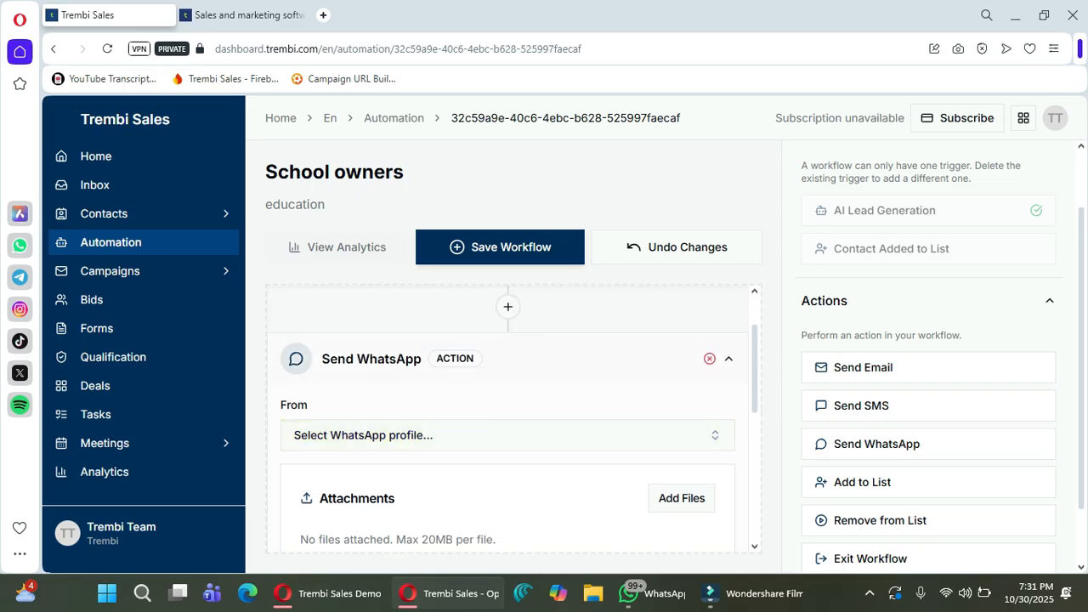
left_click(709, 359)
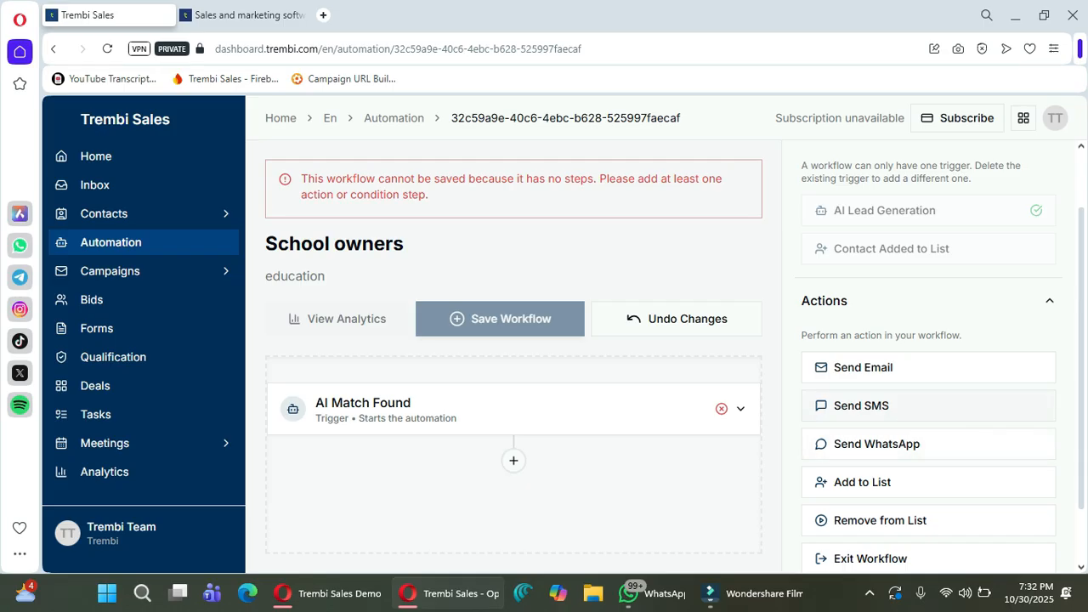
Add a Send SMS step from Trembi with a message beginning 'Hello #[Name]', 'I wanted to introduce our'.
left_click(861, 405)
left_click(365, 395)
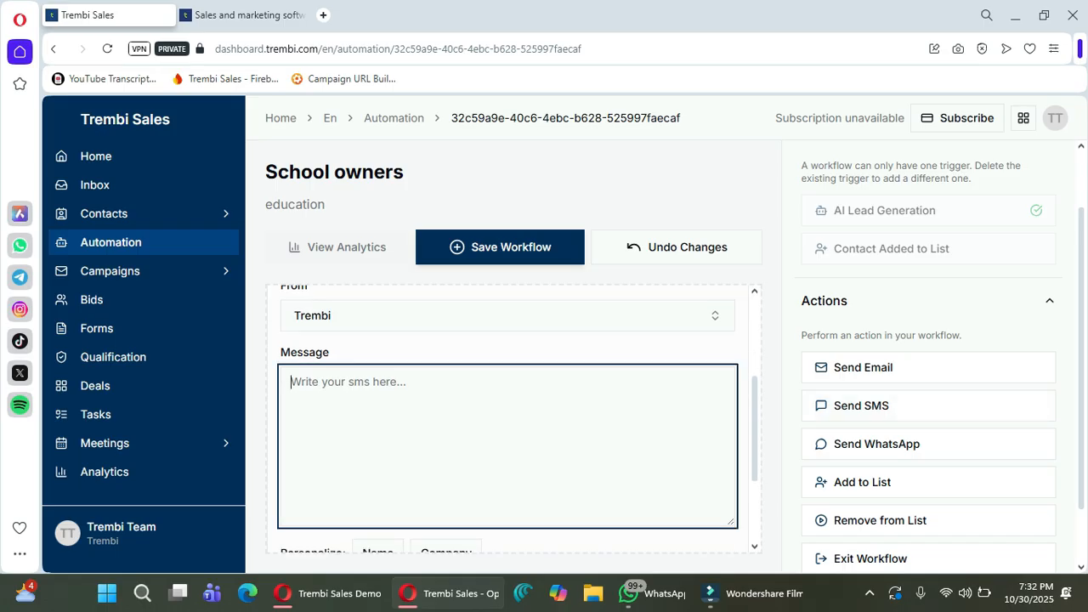
type("Hello #")
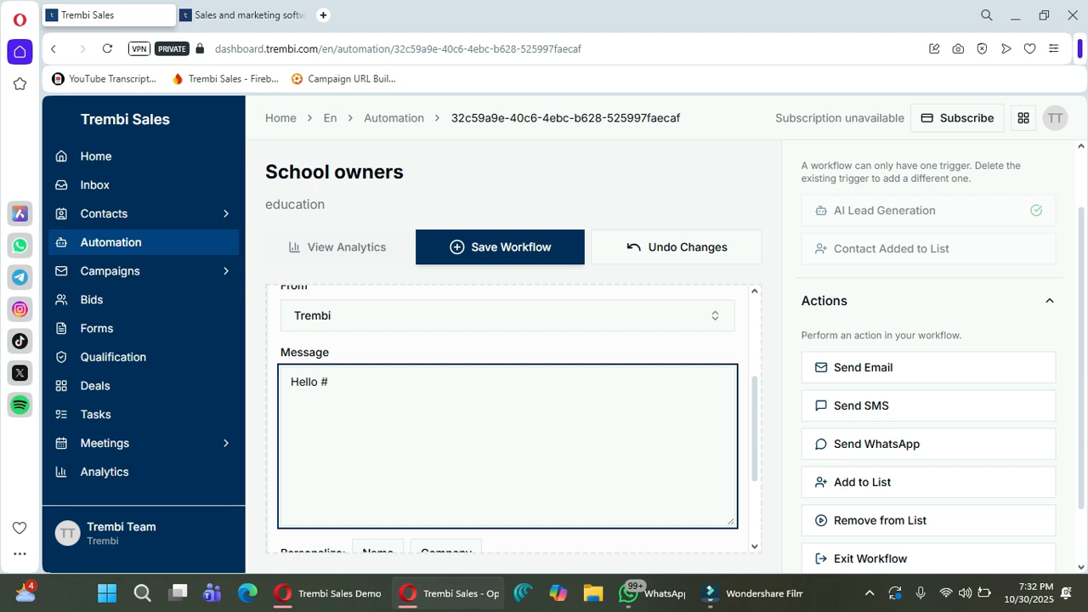
type("{")
type("Na")
type("me")
key("BackSpace")
key("BackSpace")
key("BackSpace")
key("BackSpace")
key("BackSpace")
type("[Name]")
key("Return")
type("I wanted")
key("BackSpace")
type("d to intr")
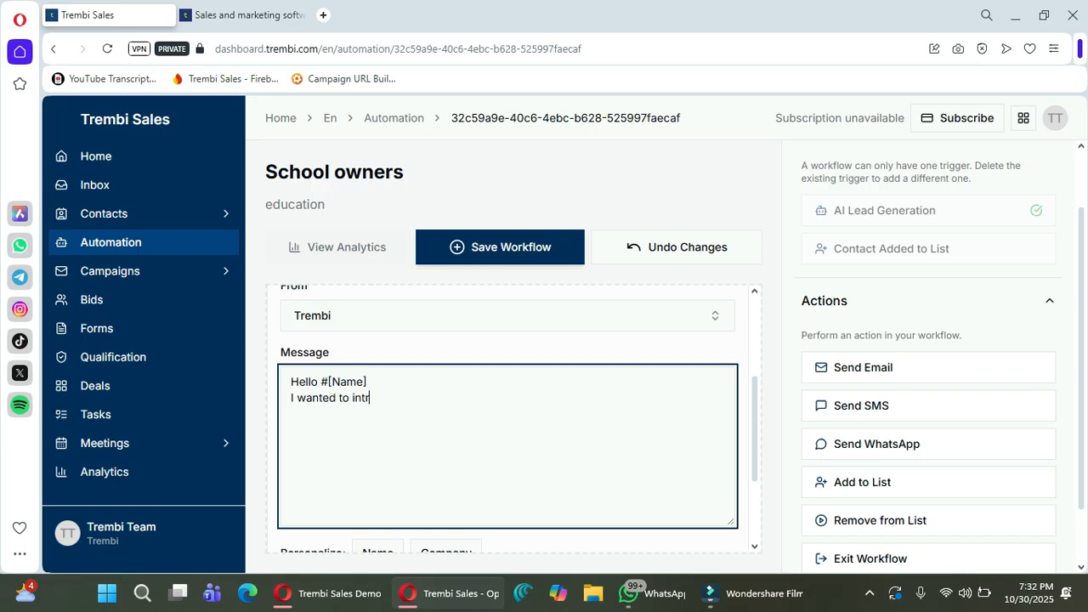
type("oduce our")
type("jgvkhjkbvcg")
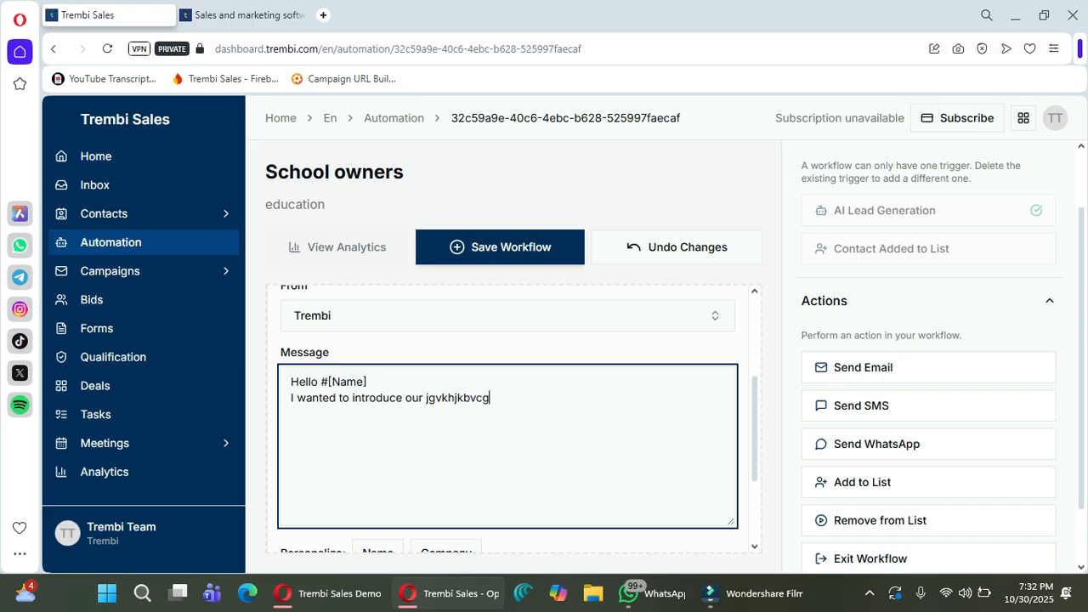
type("jvkfghjkl")
scroll(508, 417, "up", 3)
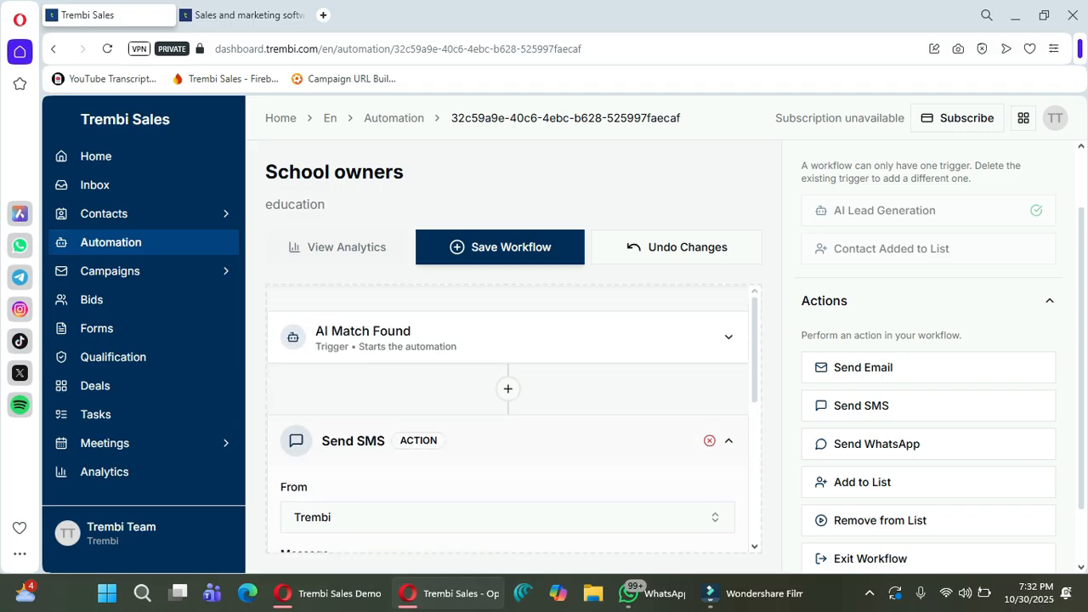
left_click(728, 440)
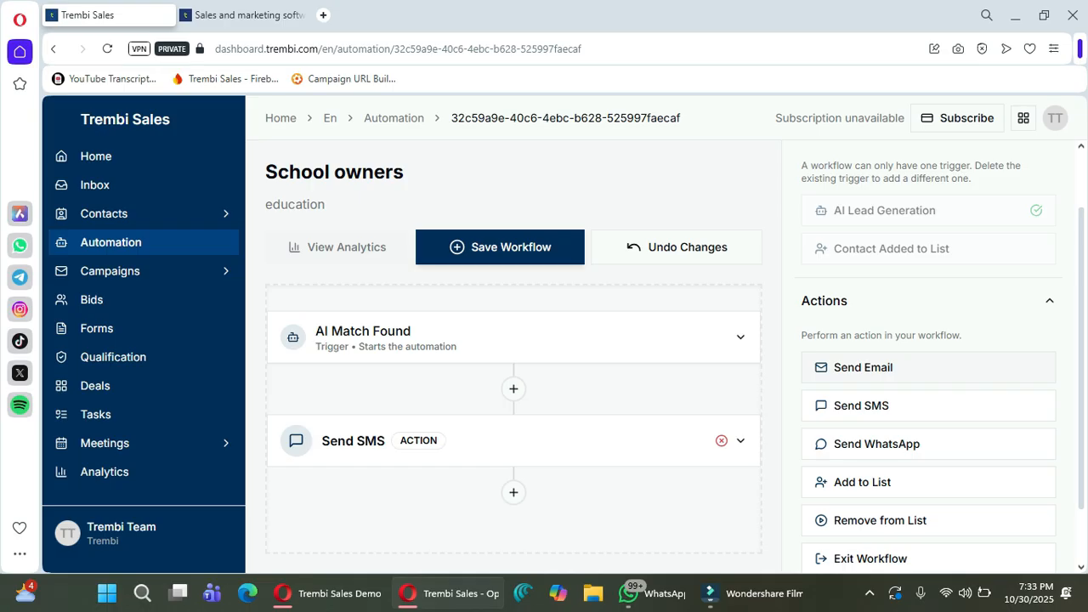
Add a Send Email step from Trembi with subject 'subject' and body 'body', then collapse it.
left_click(863, 368)
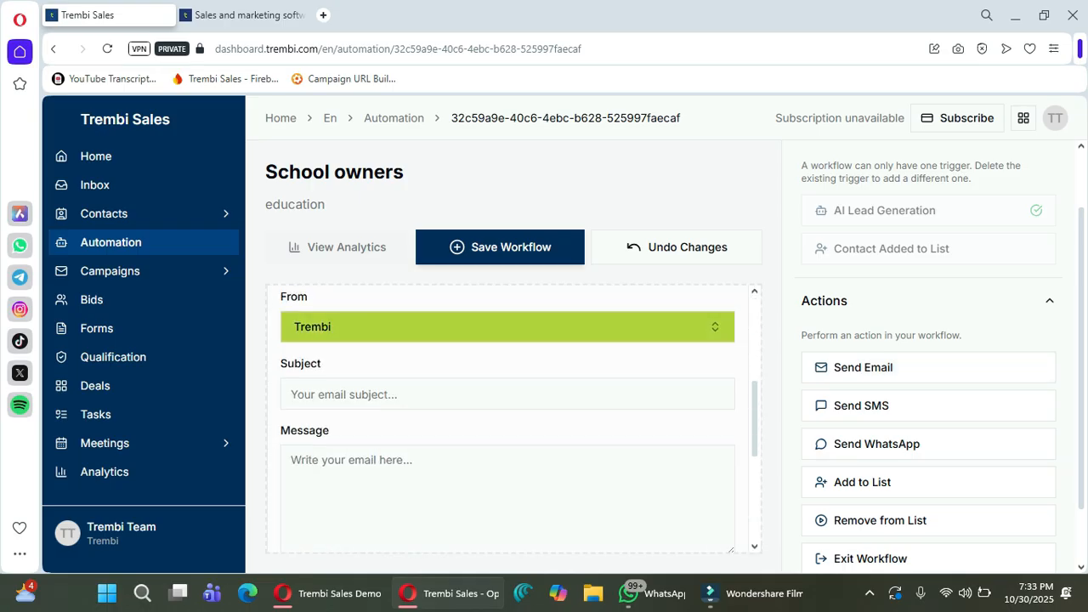
left_click(507, 327)
left_click(348, 395)
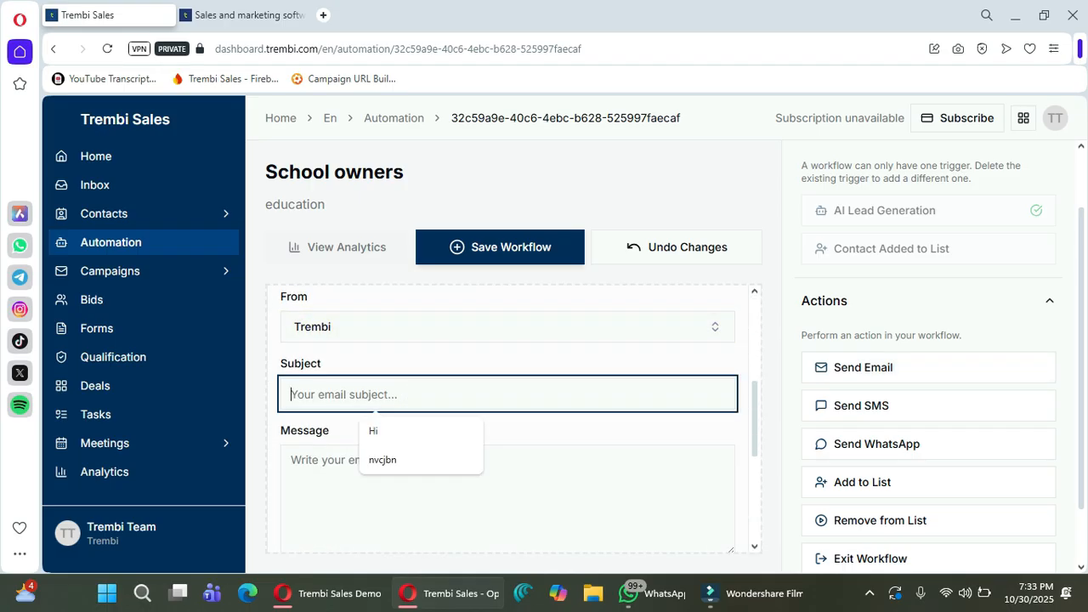
type("2")
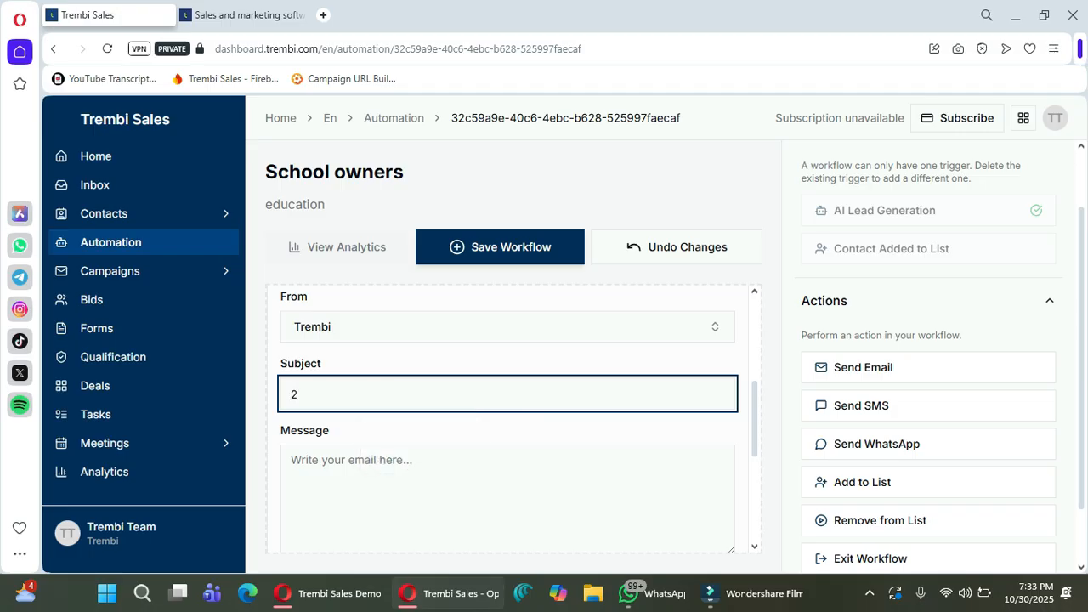
key("BackSpace")
type("subject")
left_click(351, 461)
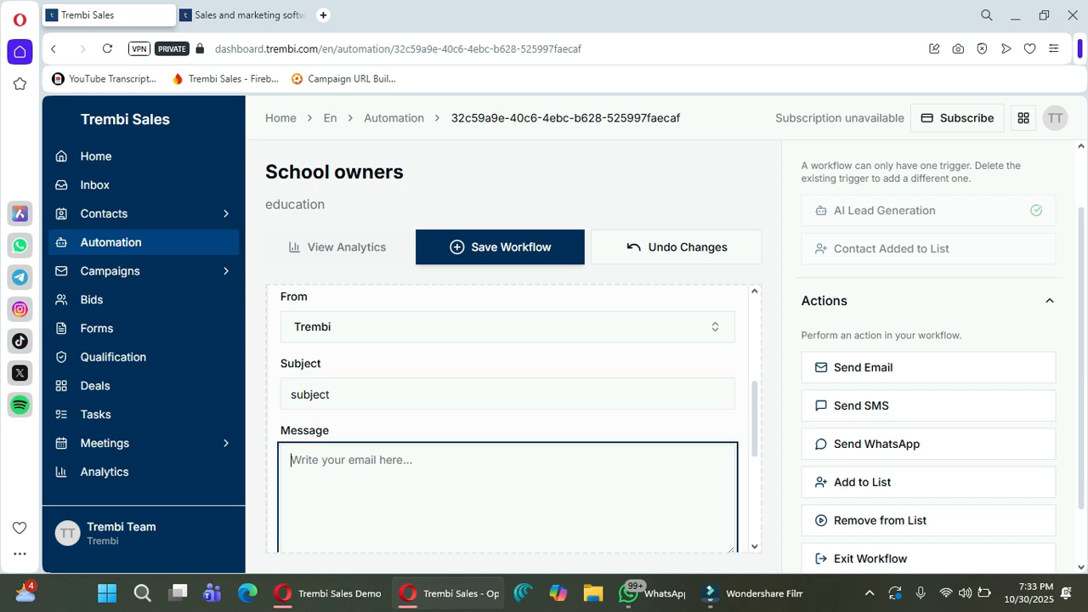
type("bo")
type("dy")
mouse_move(327, 594)
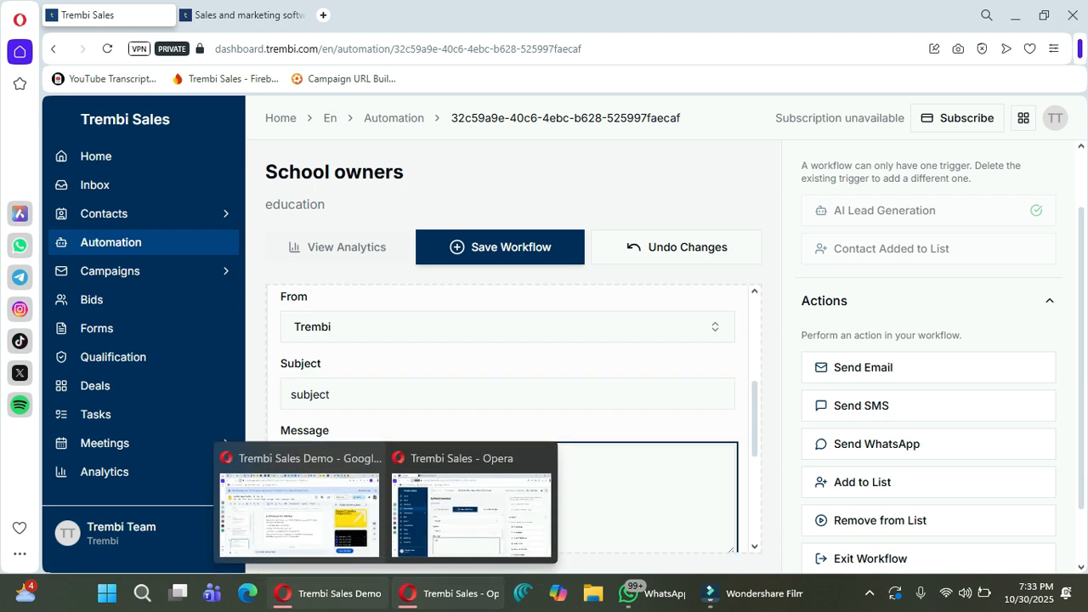
scroll(508, 304, "down", 1)
scroll(508, 303, "up", 3)
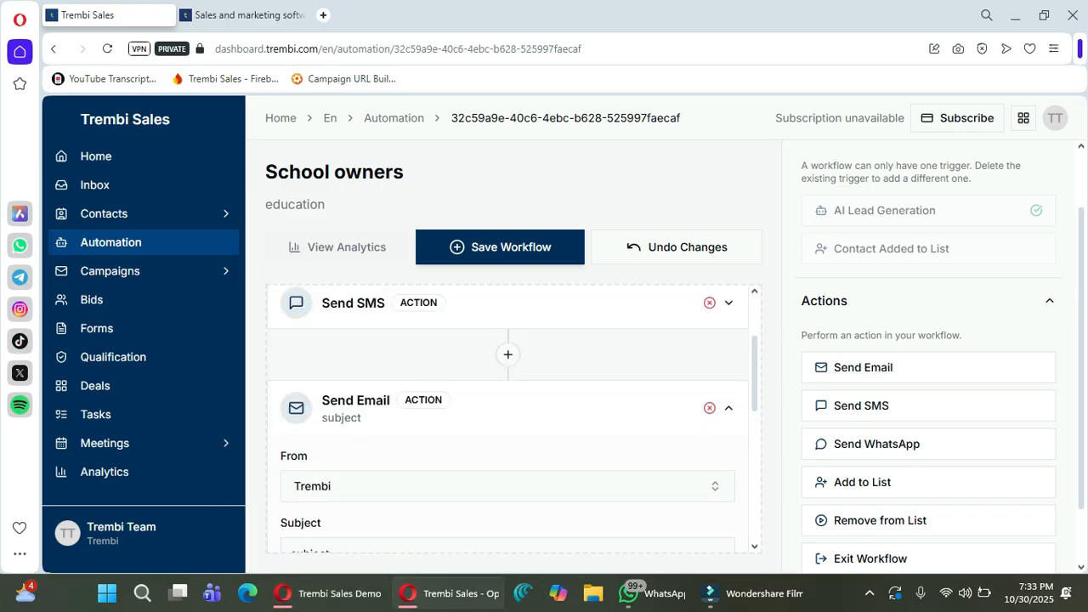
left_click(729, 409)
Add a Delay condition after the email and set it to 8 days.
scroll(927, 332, "down", 1)
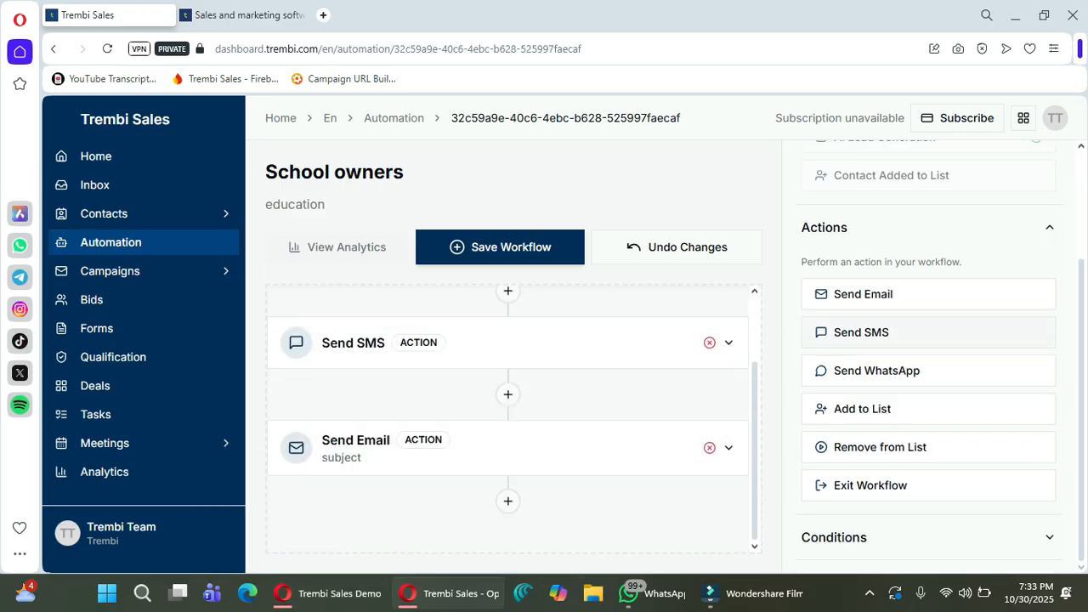
left_click(1050, 228)
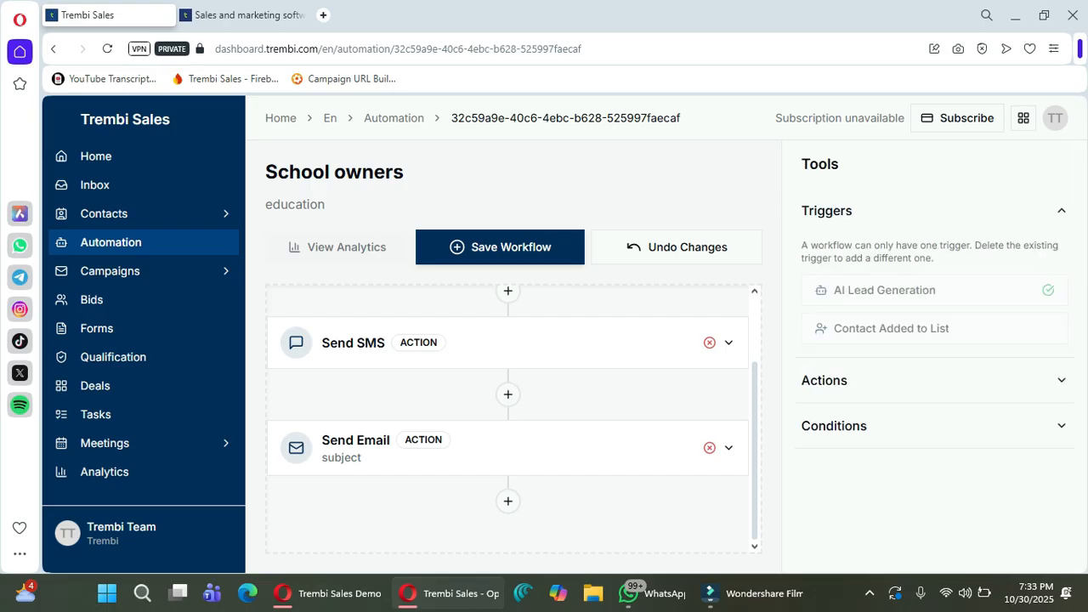
left_click(936, 426)
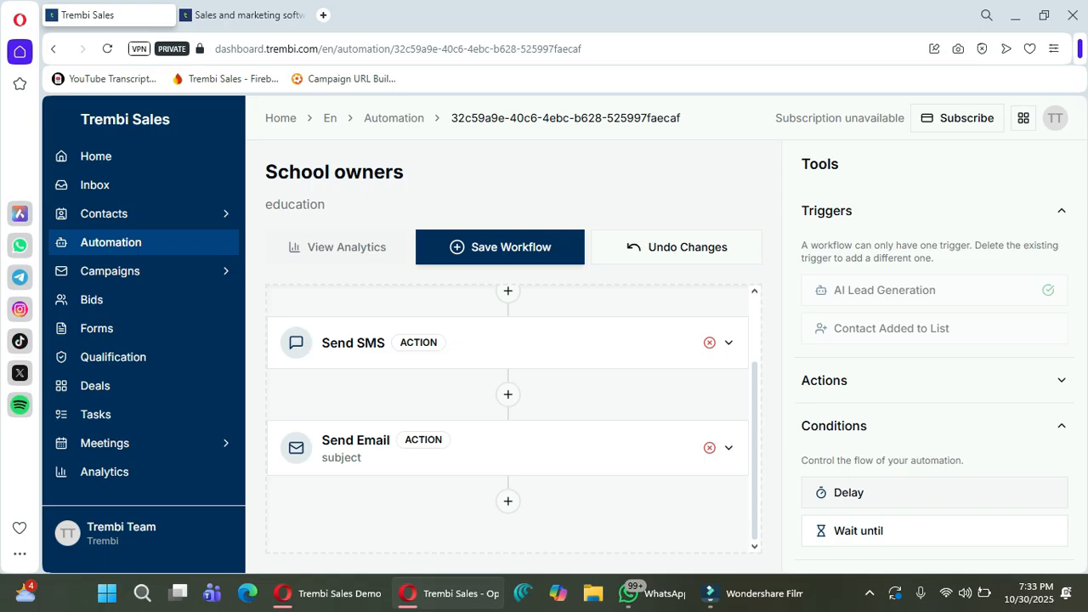
left_click(849, 492)
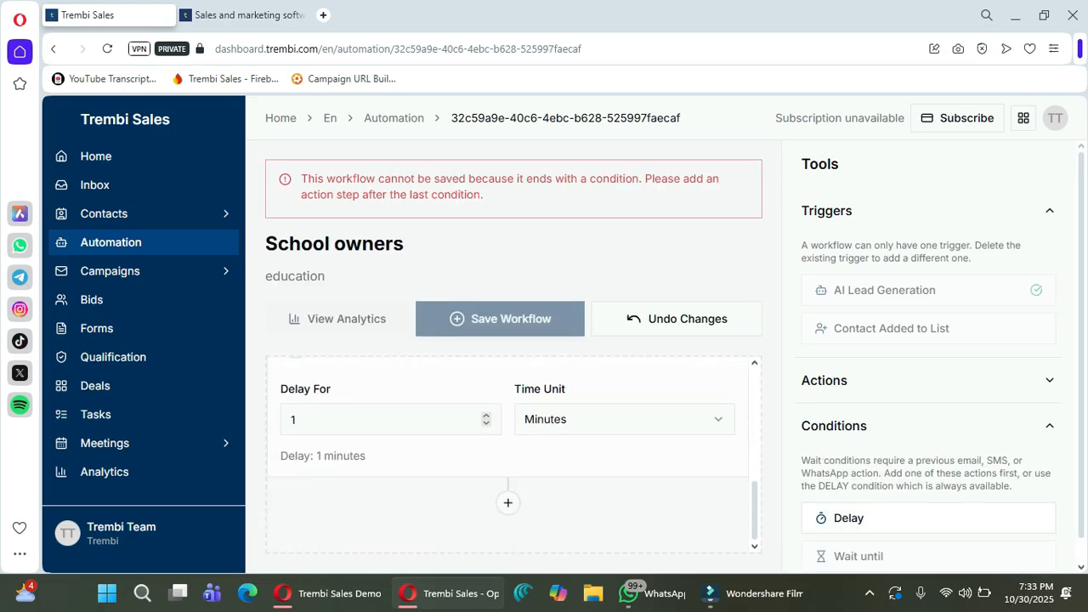
left_click(486, 415)
left_click(486, 415)
left_click(487, 415)
left_click(487, 415)
left_click(486, 415)
left_click(487, 415)
left_click(486, 415)
left_click(625, 419)
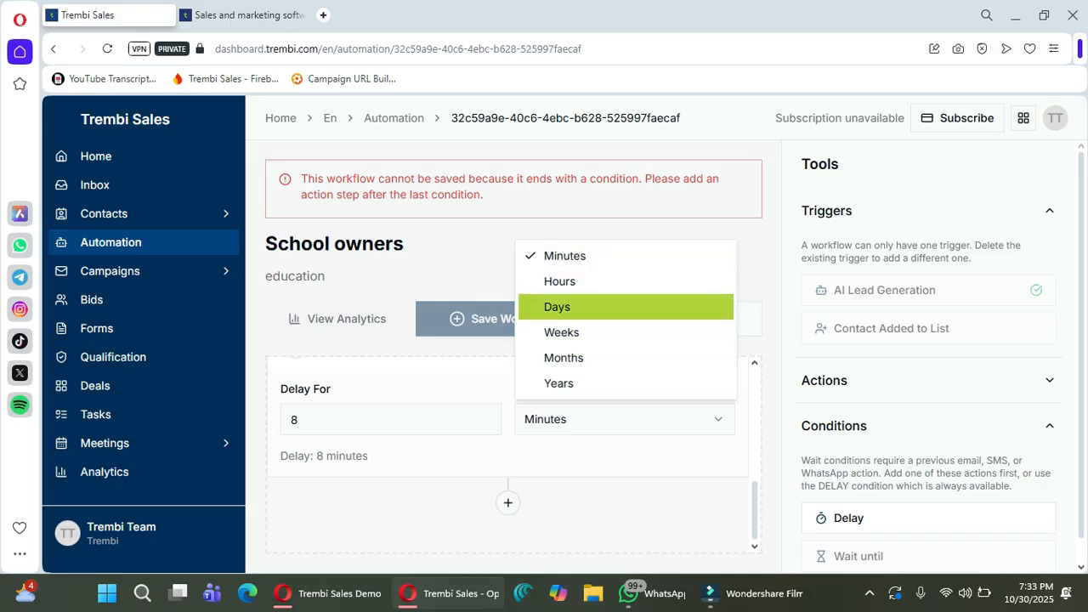
left_click(626, 307)
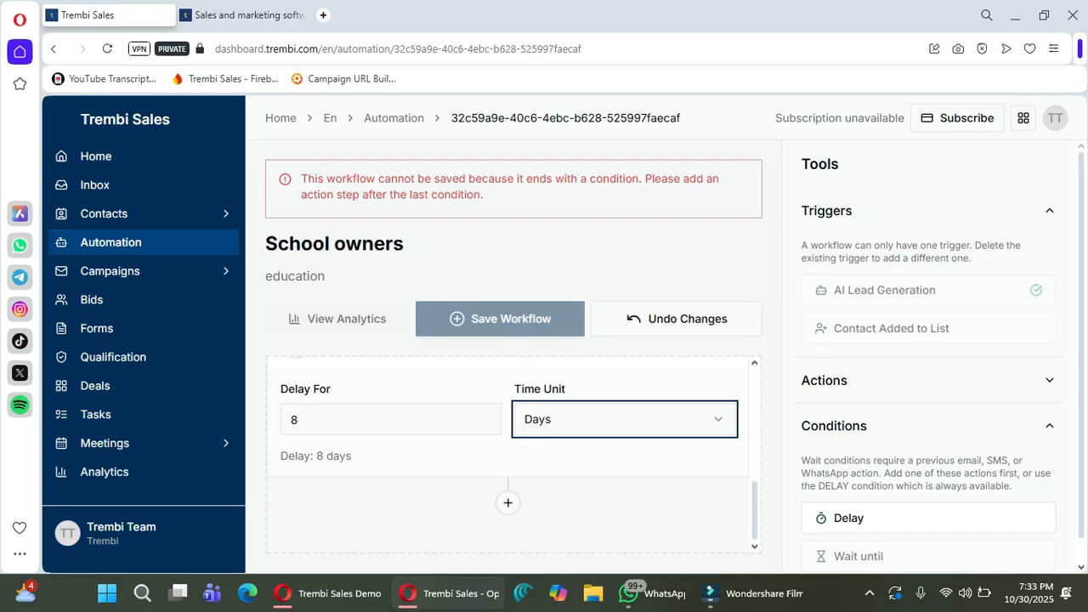
Collapse Conditions and expand Actions in the Tools panel.
left_click(1049, 426)
left_click(934, 381)
scroll(934, 381, "down", 1)
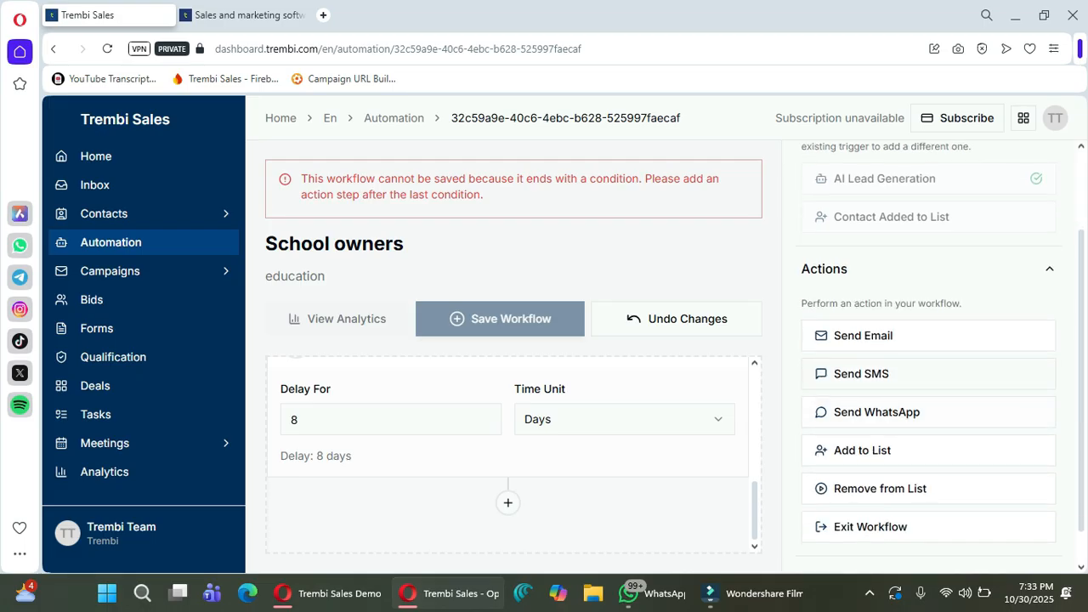
Add a Send SMS step after the delay and erase its gibberish test text.
left_click(862, 374)
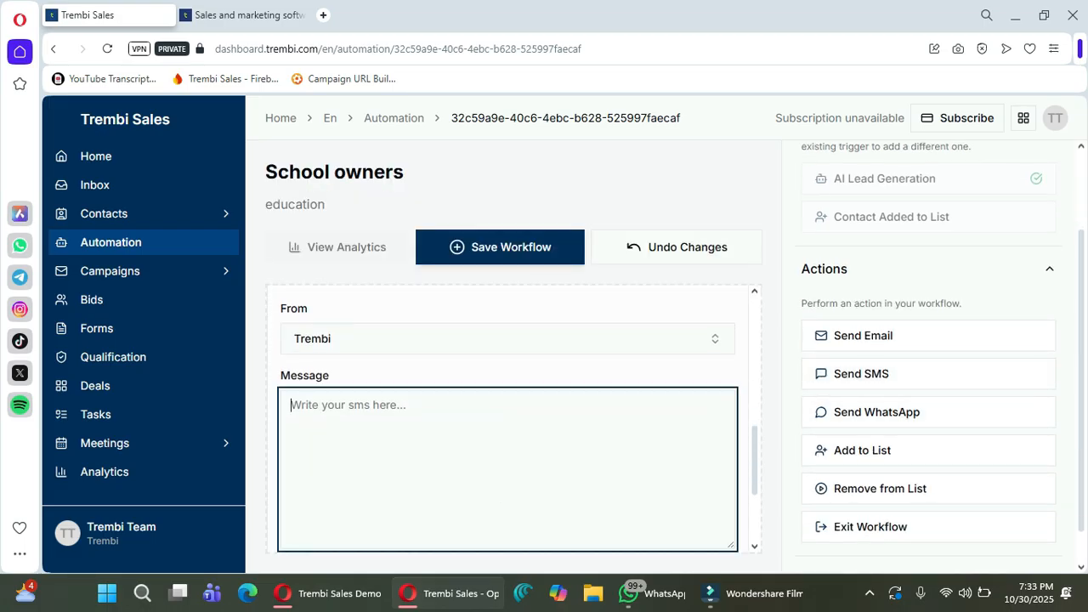
type("fgjhkjlk;hgcv")
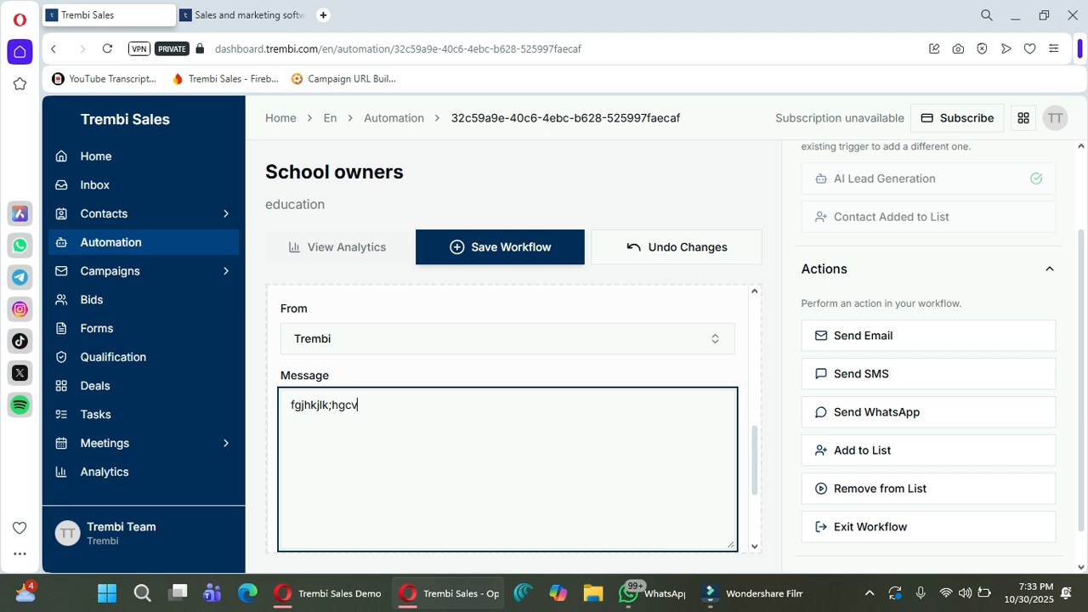
scroll(508, 417, "up", 3)
scroll(509, 417, "down", 3)
scroll(509, 417, "up", 5)
scroll(509, 416, "down", 4)
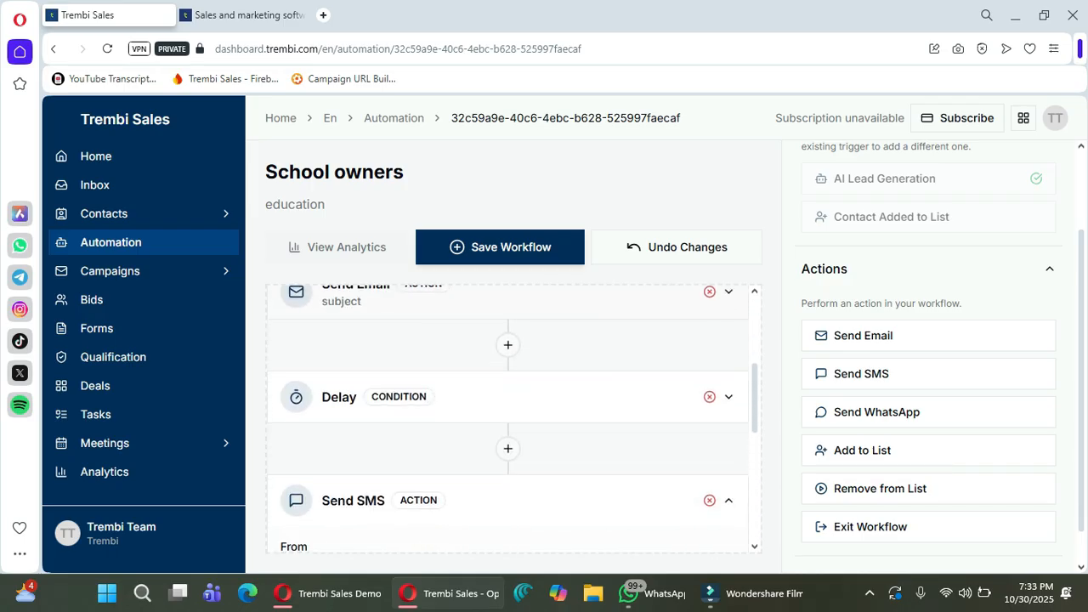
left_click_drag(364, 485, 291, 484)
key("BackSpace")
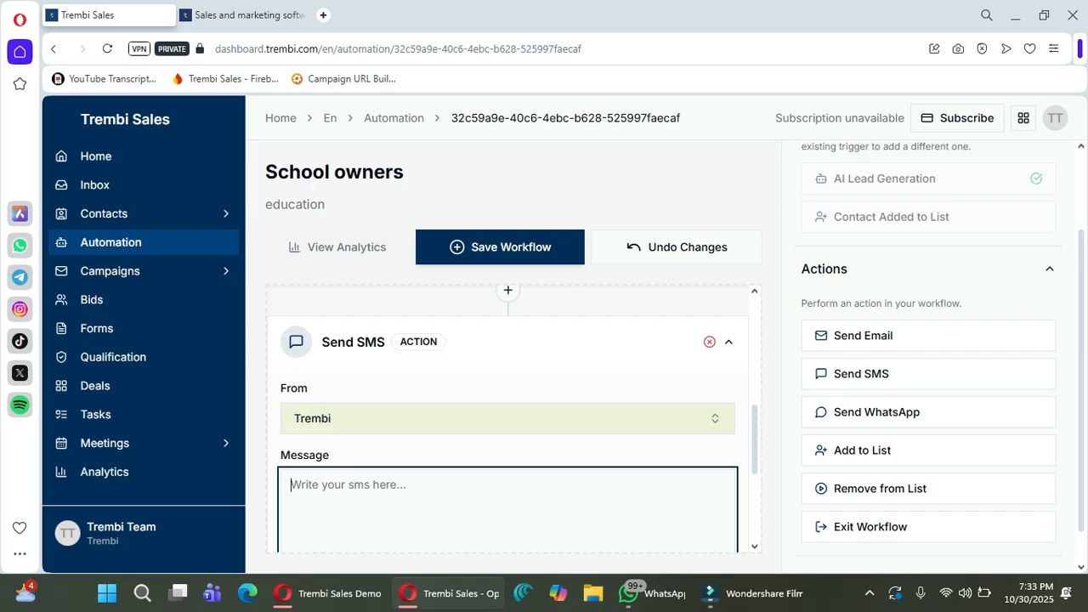
Delete the extra Send SMS step and the Delay condition so the workflow ends on Send Email.
left_click(710, 342)
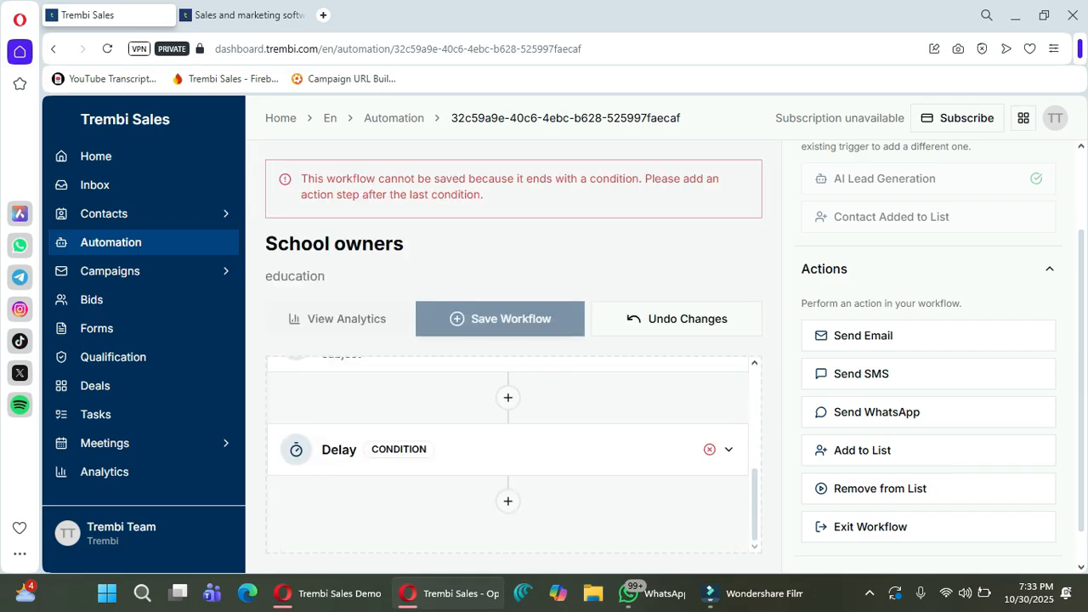
scroll(508, 451, "up", 1)
scroll(509, 450, "down", 1)
left_click(710, 449)
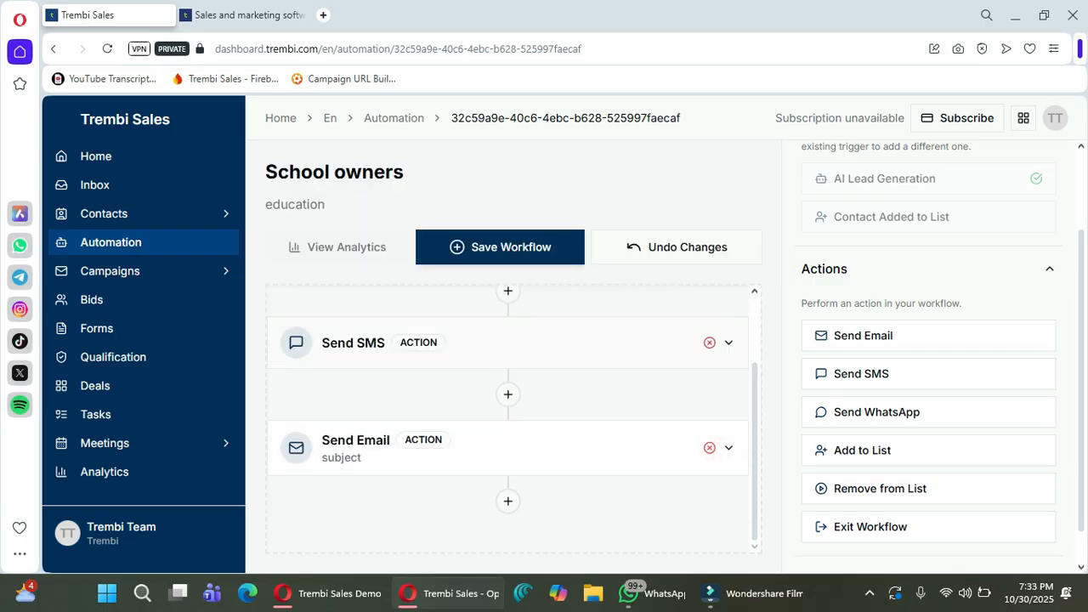
left_click(728, 343)
Rewrite the SMS second line to 'We help schools increase enrollments', citing trembi.com and a contact phone number.
scroll(508, 425, "down", 1)
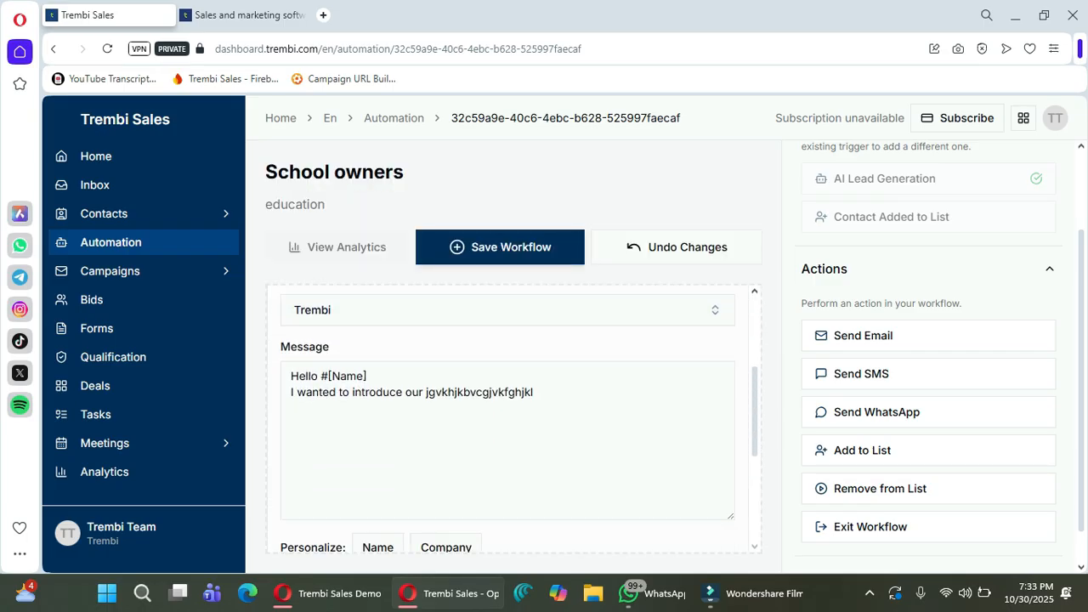
left_click_drag(291, 393, 535, 394)
type("Loc")
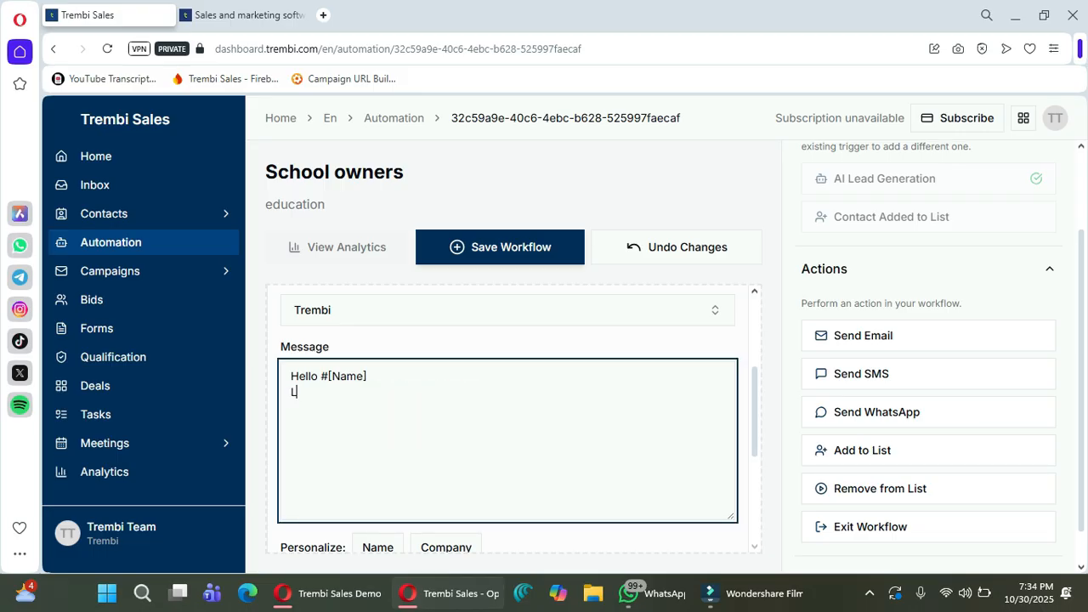
key("BackSpace")
type("oking tp")
key("BackSpace")
key("BackSpace")
key("BackSpace")
key("BackSpace")
key("BackSpace")
key("BackSpace")
key("BackSpace")
key("BackSpace")
key("BackSpace")
key("BackSpace")
type("We help school s in")
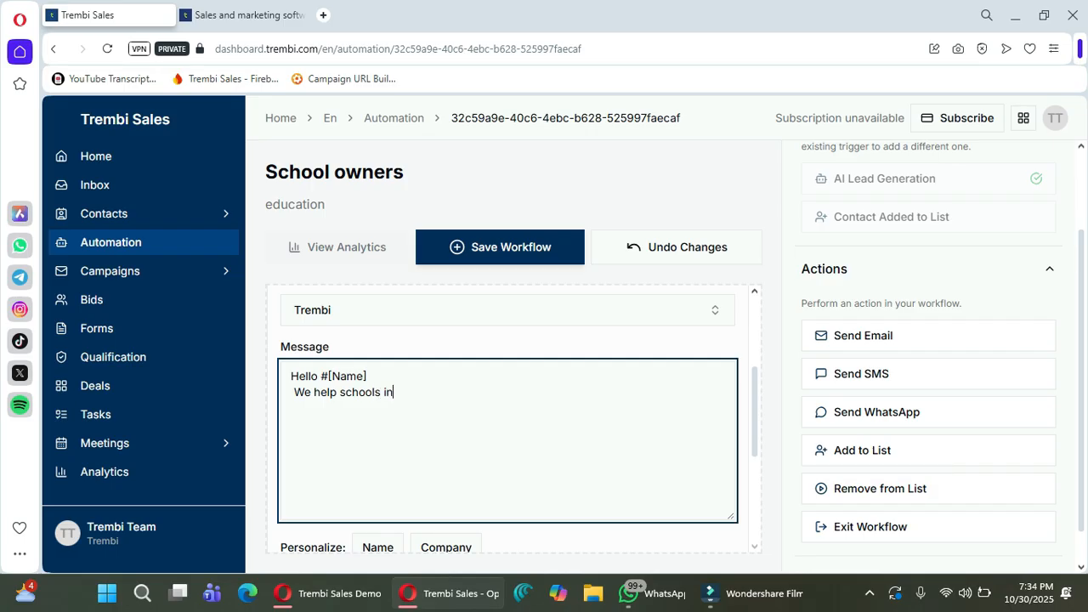
type("crease end")
key("BackSpace")
type("rollments.")
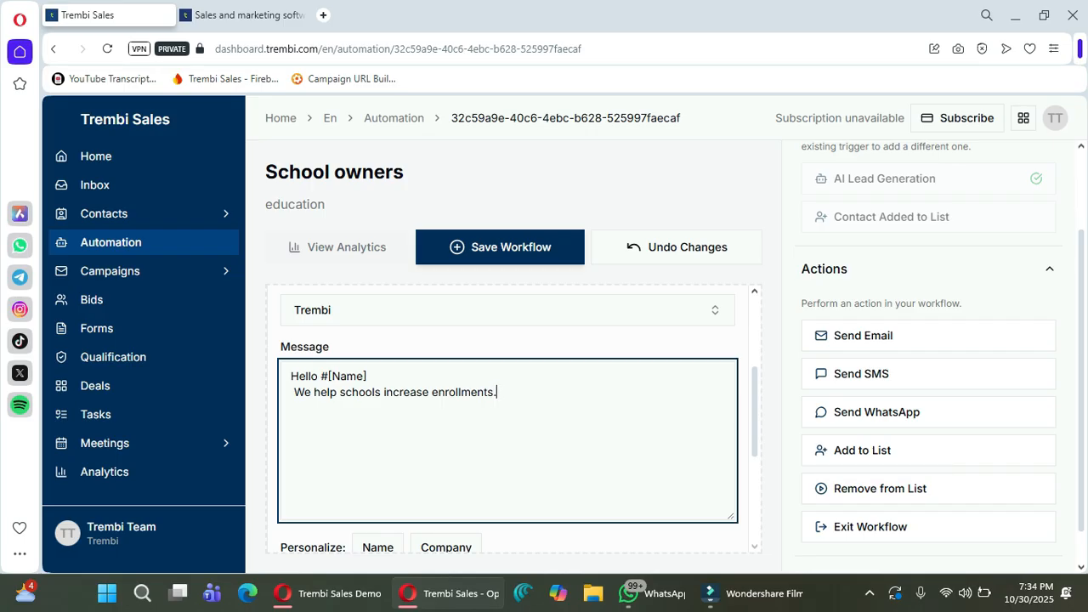
type(" trembi")
type("om contac")
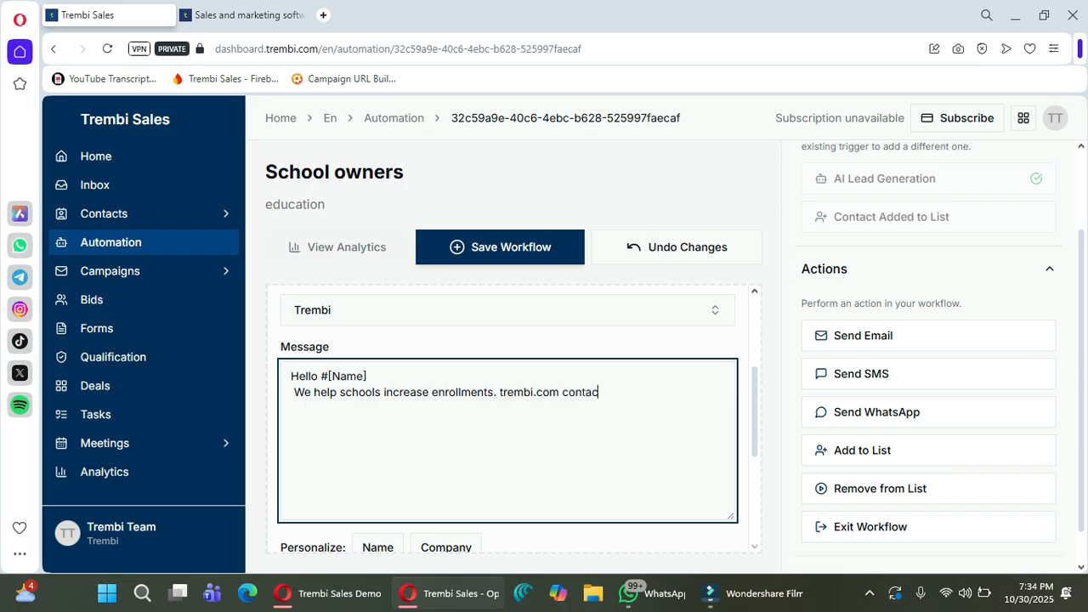
Save the School owners workflow.
scroll(509, 417, "up", 2)
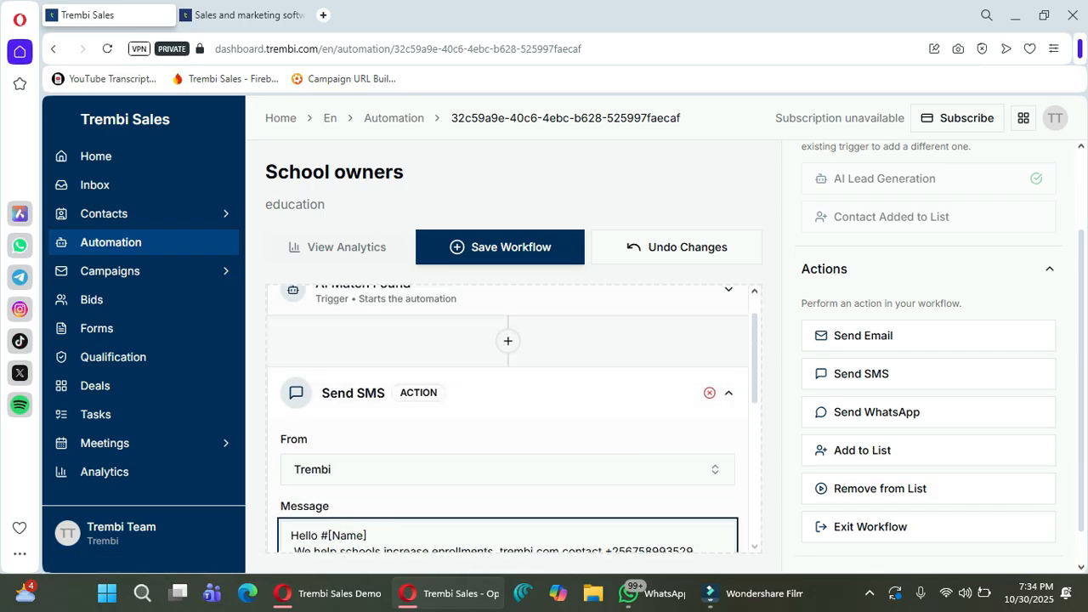
scroll(508, 417, "down", 1)
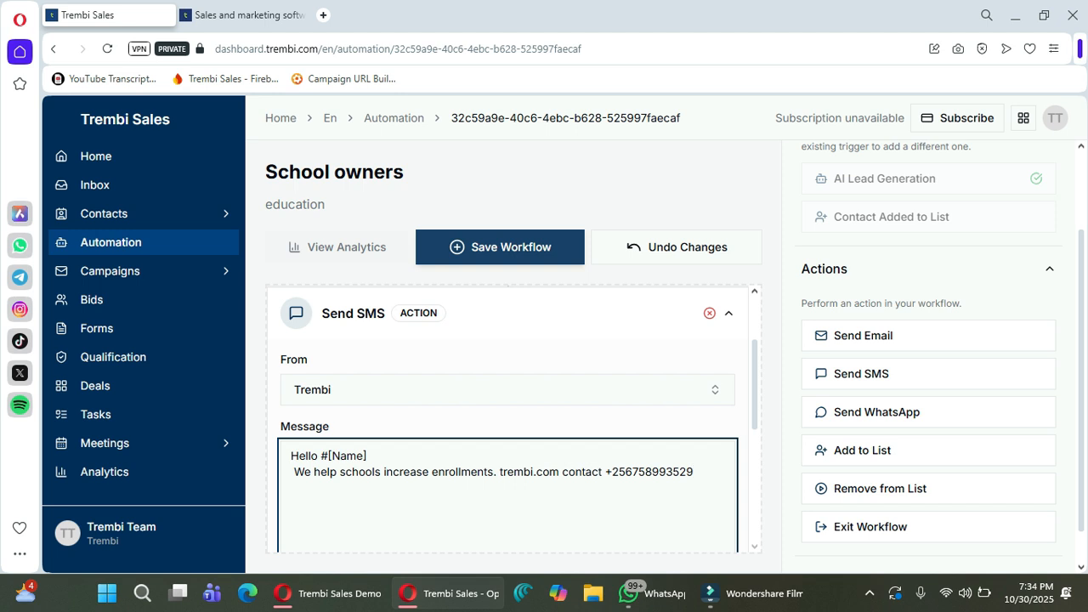
left_click(500, 247)
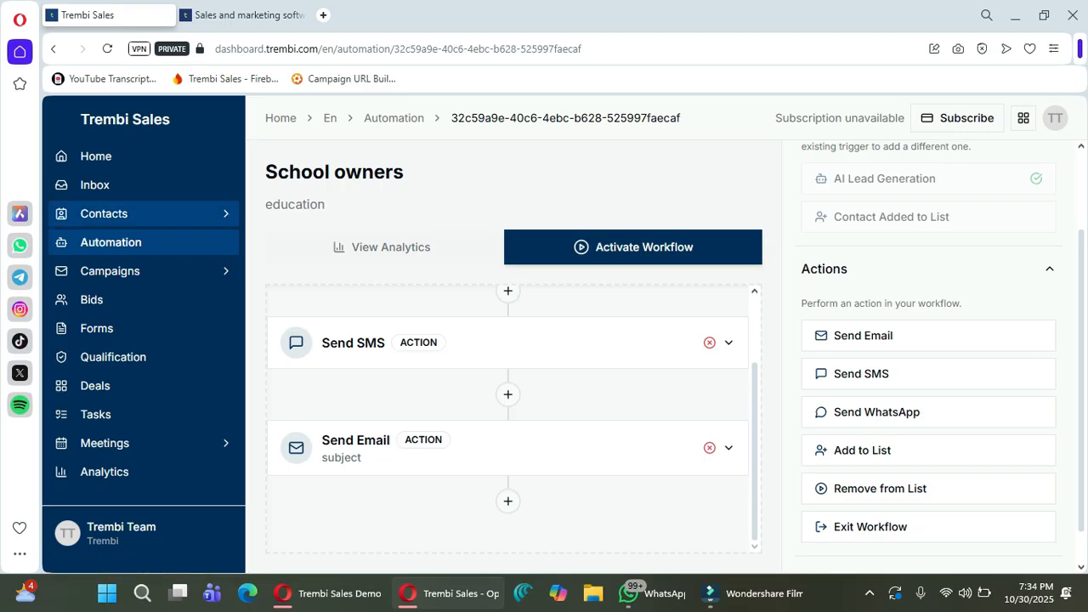
left_click(104, 214)
Check the contacts list, then open the School owners workflow from Automation in edit mode.
left_click(98, 239)
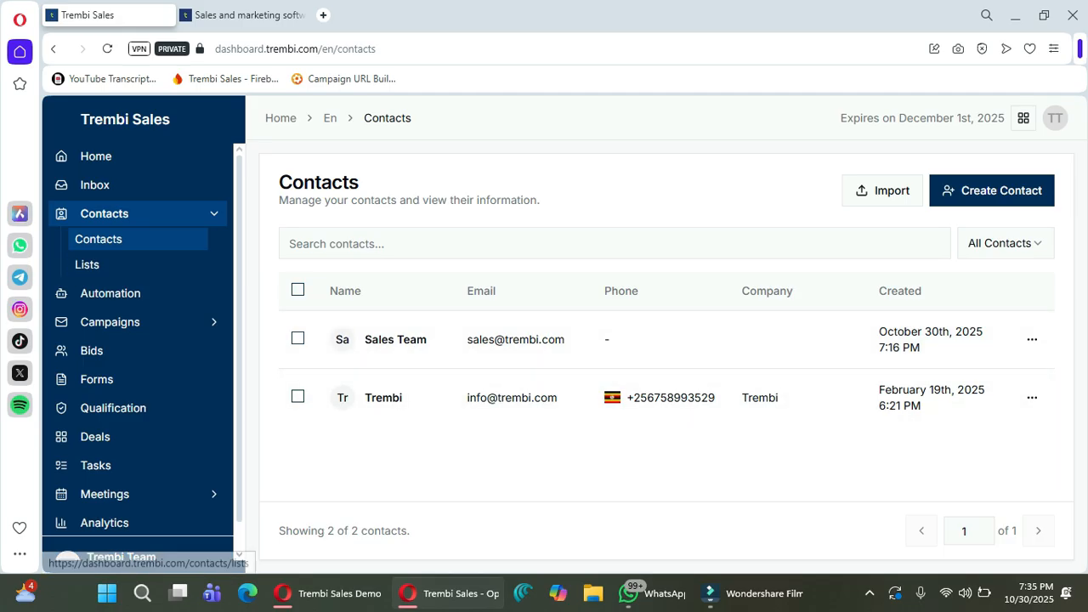
left_click(110, 293)
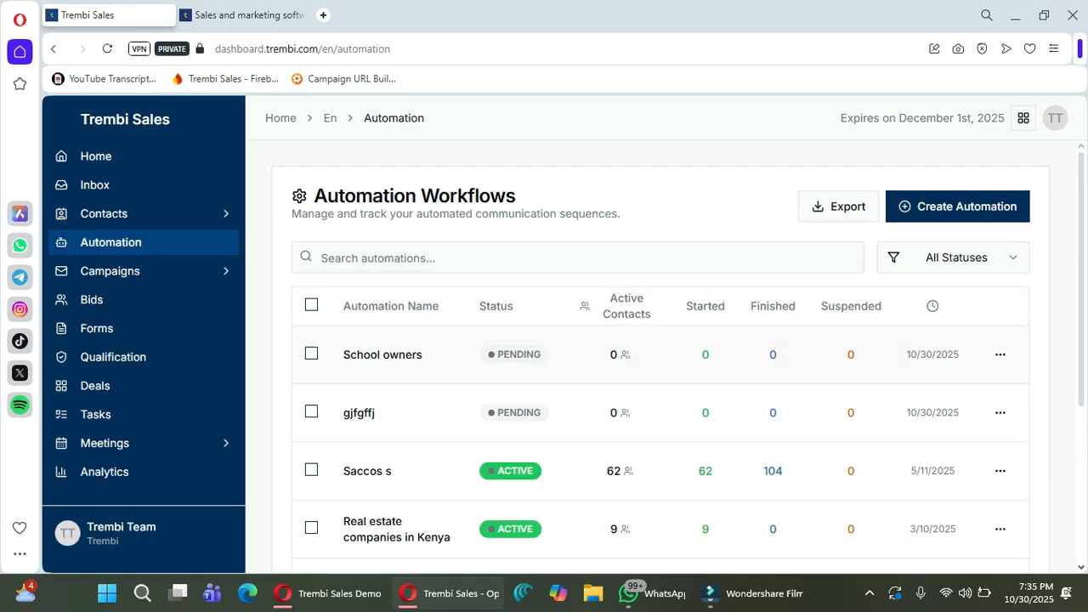
left_click(382, 355)
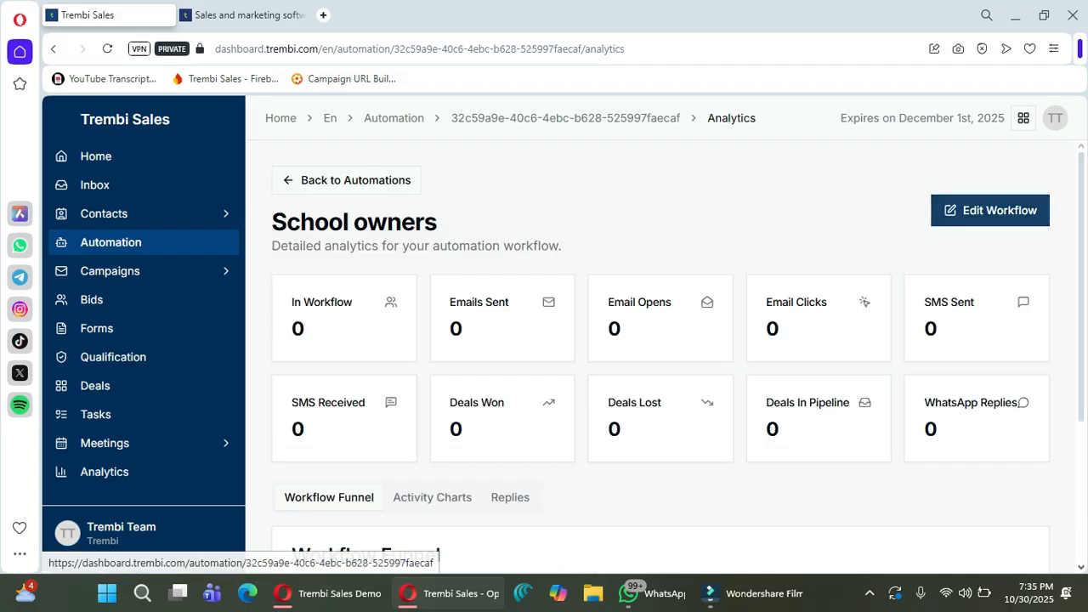
left_click(991, 210)
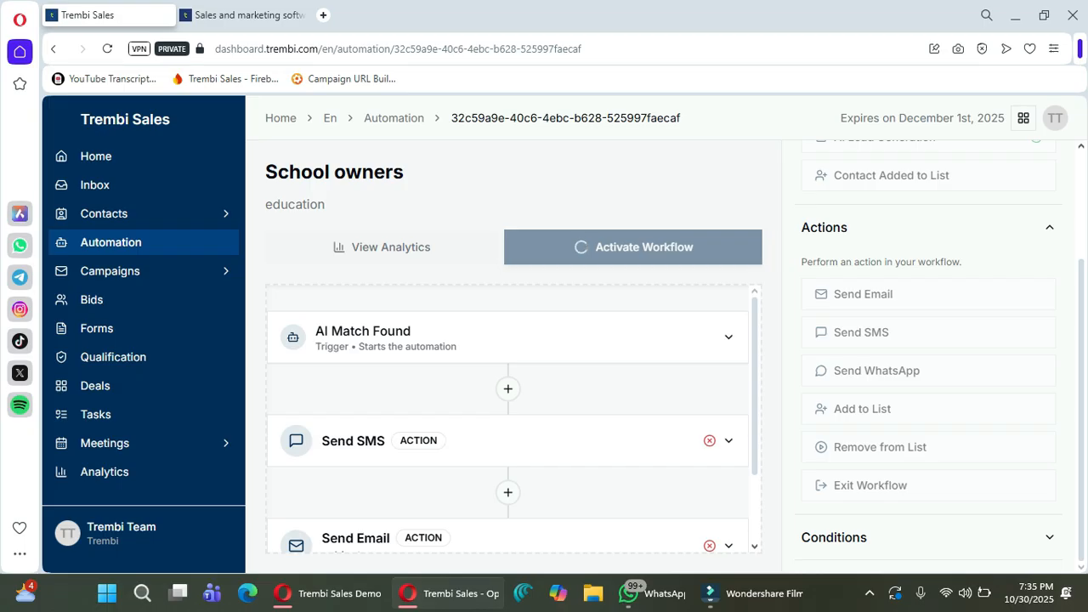
Reload the Automation list to confirm School owners is Active, then view its analytics.
scroll(508, 419, "down", 2)
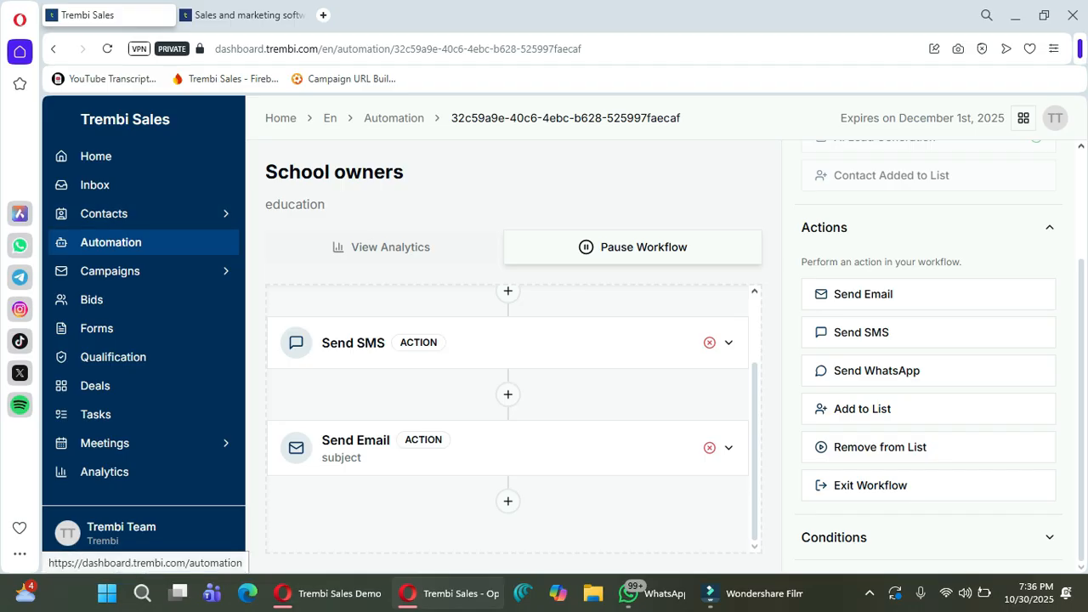
left_click(110, 243)
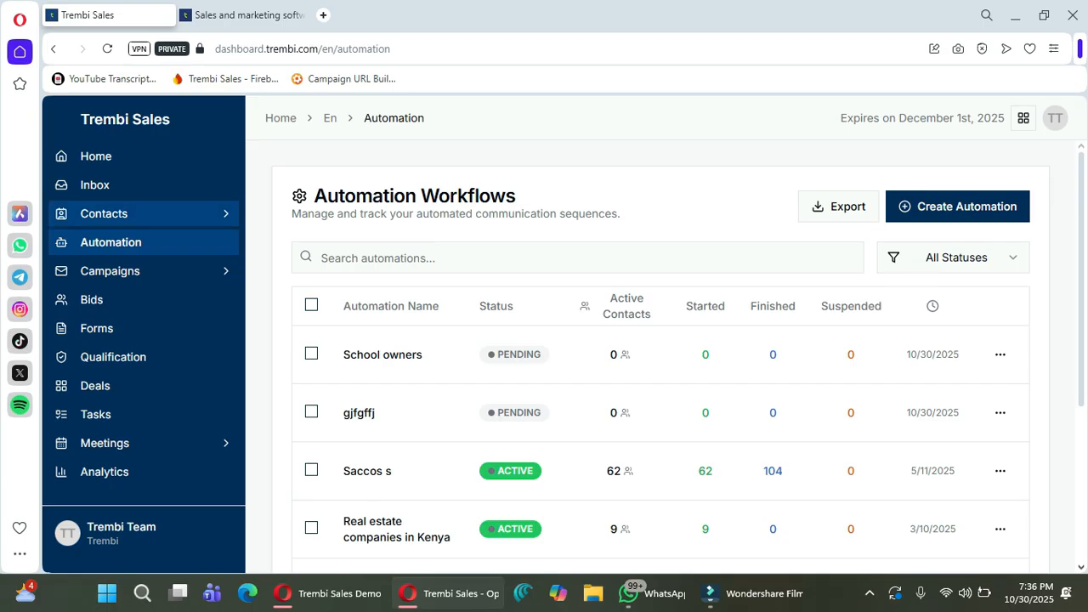
scroll(647, 357, "down", 2)
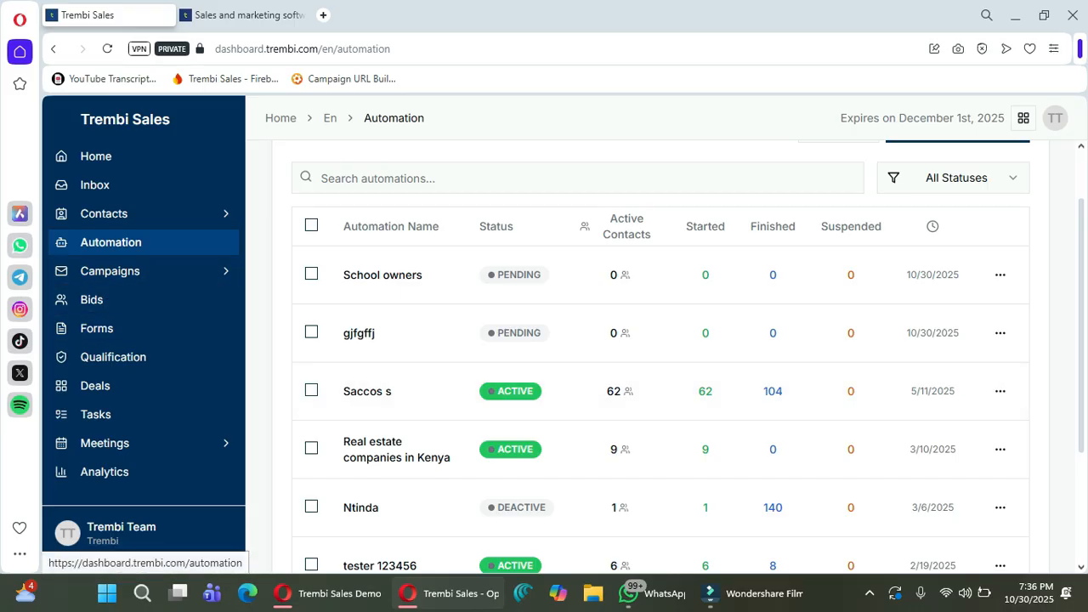
scroll(646, 357, "up", 2)
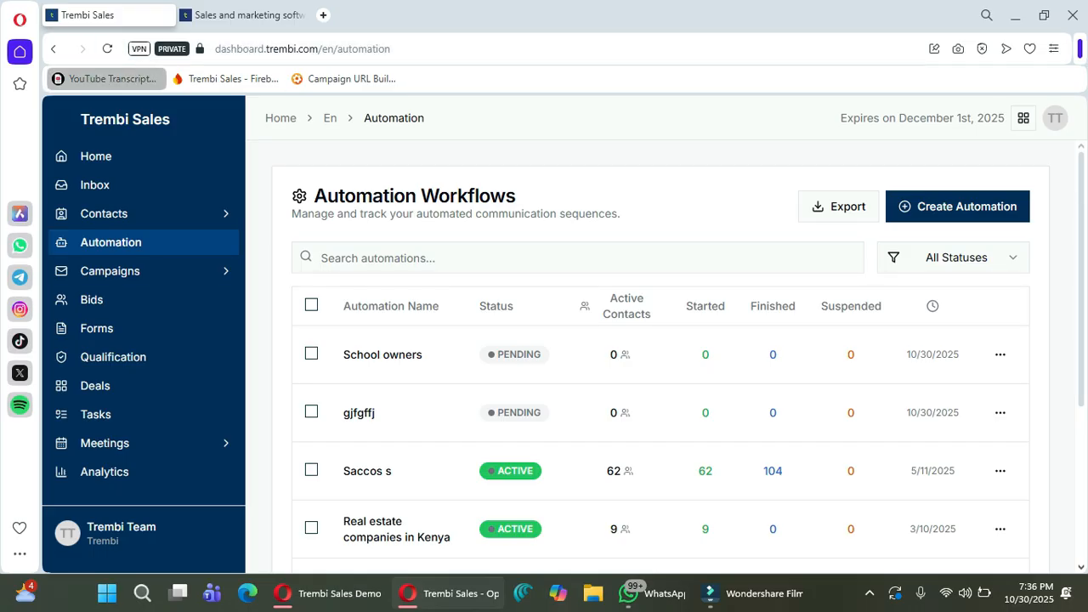
left_click(107, 48)
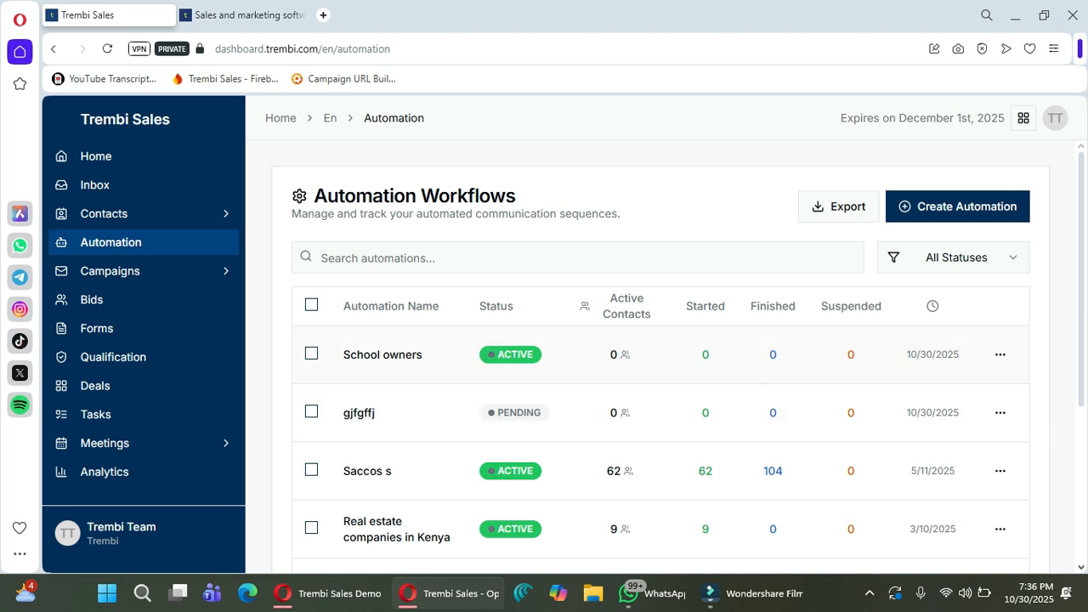
left_click(382, 354)
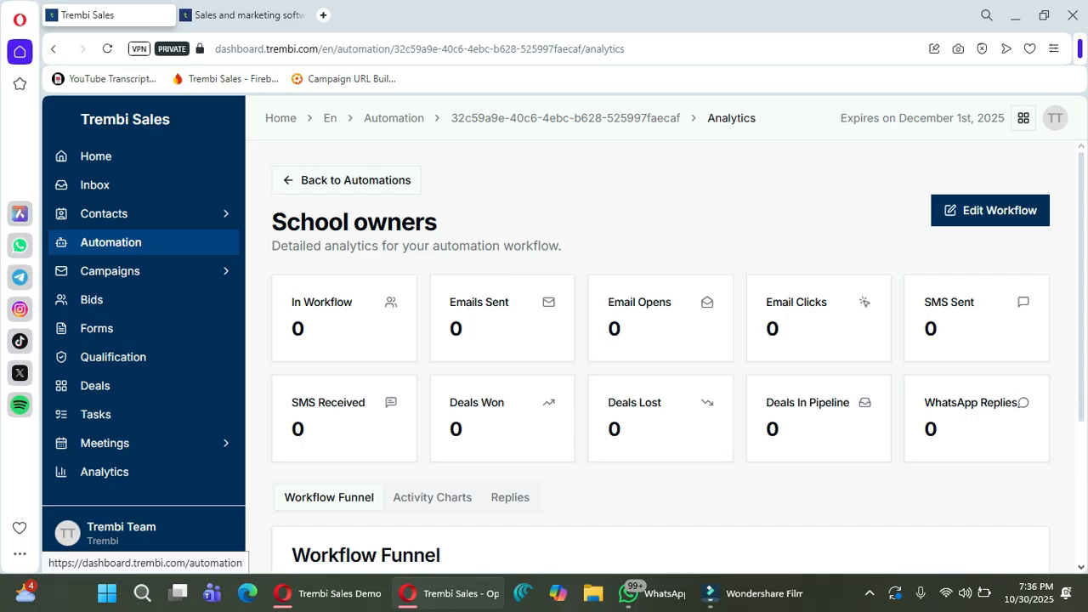
left_click(111, 242)
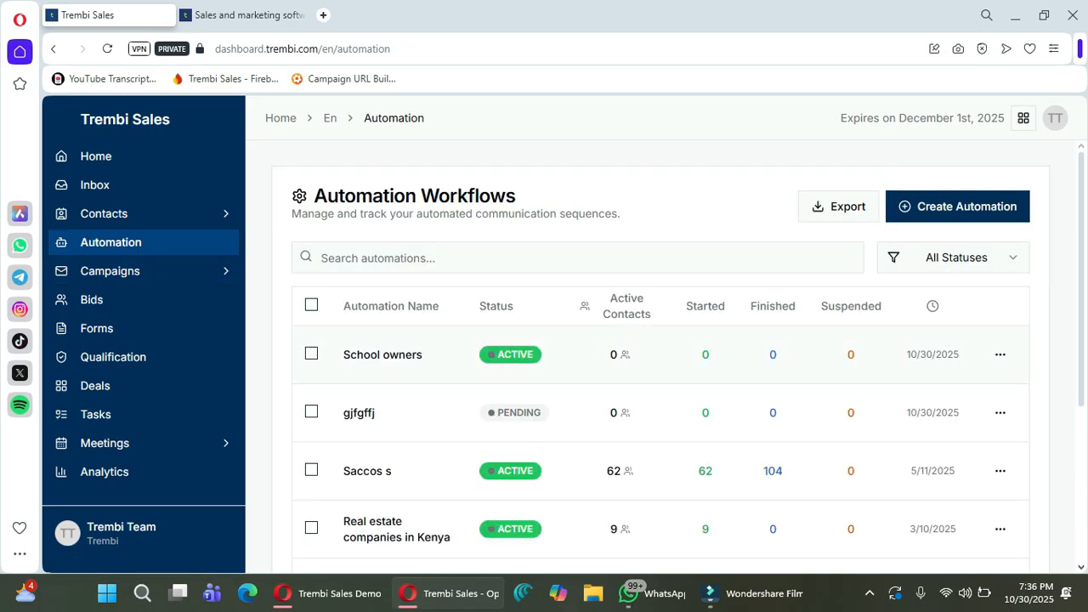
scroll(661, 383, "down", 2)
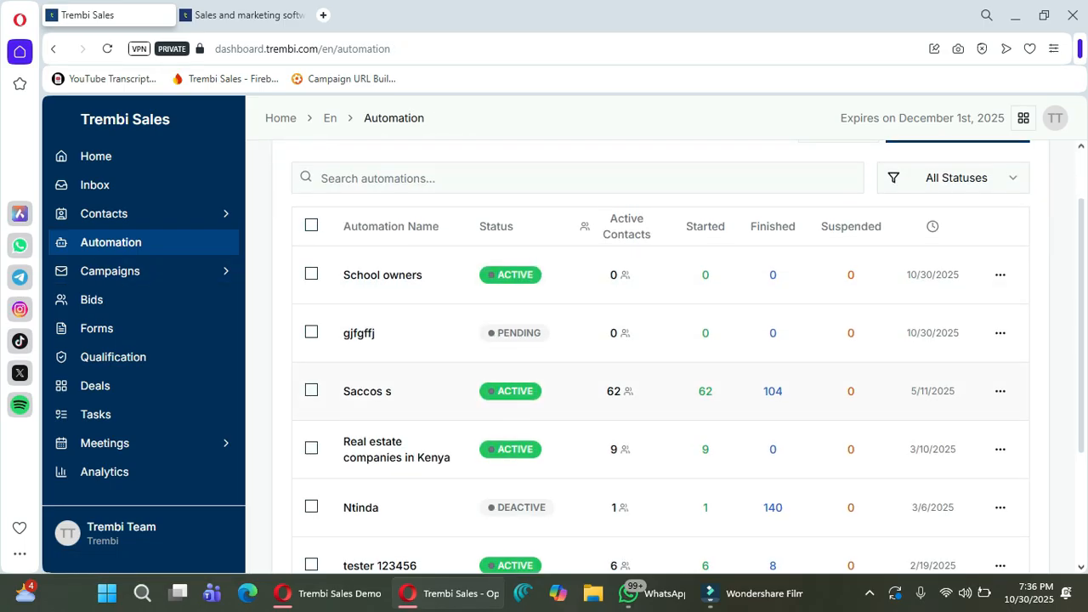
left_click(367, 392)
double_click(467, 302)
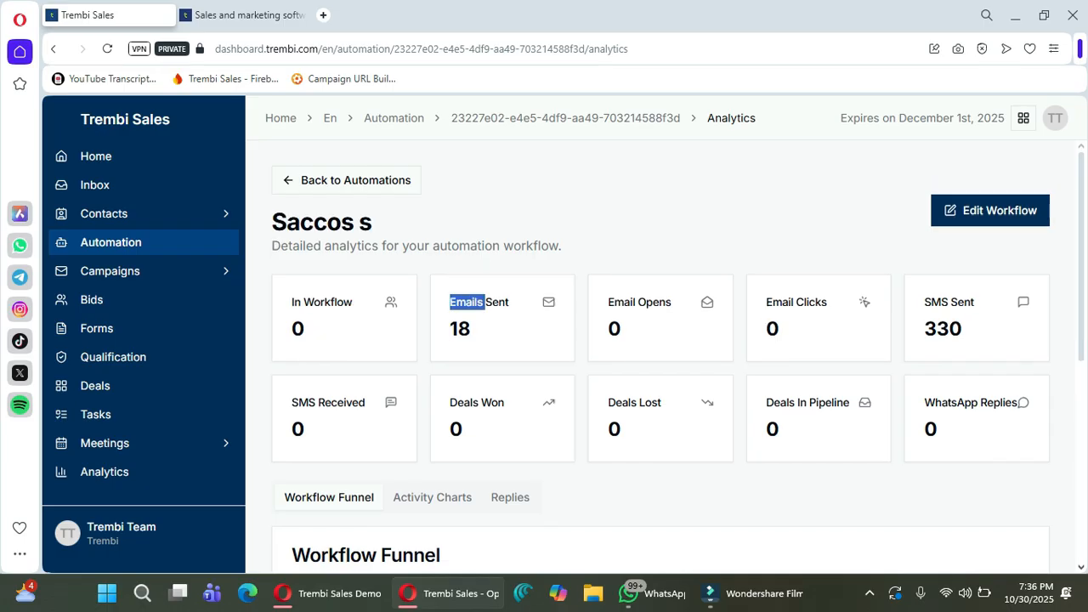
left_click_drag(509, 302, 466, 302)
left_click_drag(624, 329, 609, 329)
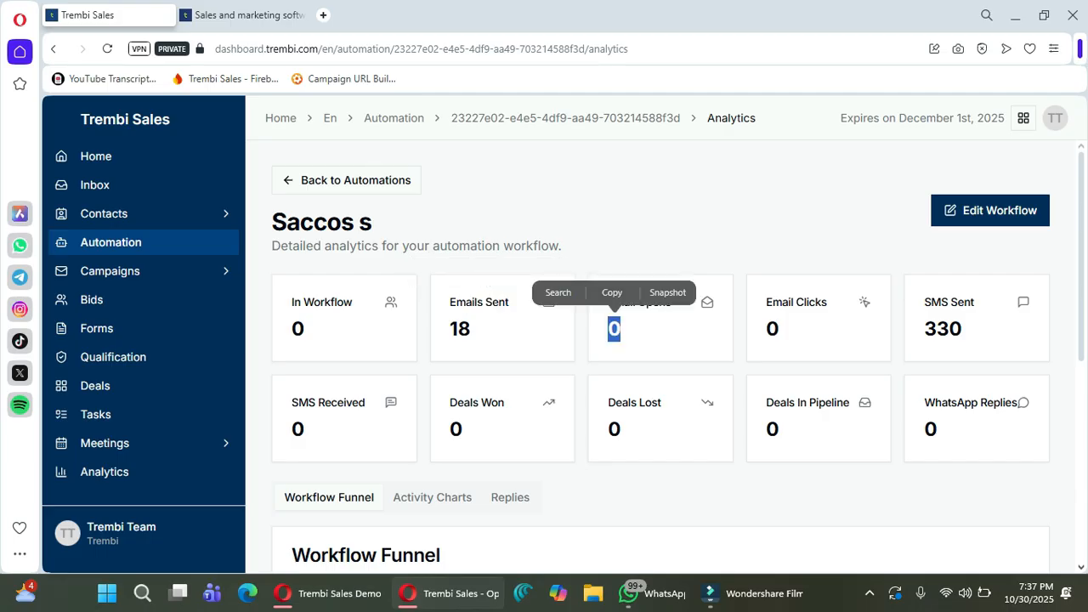
left_click(622, 329)
double_click(772, 329)
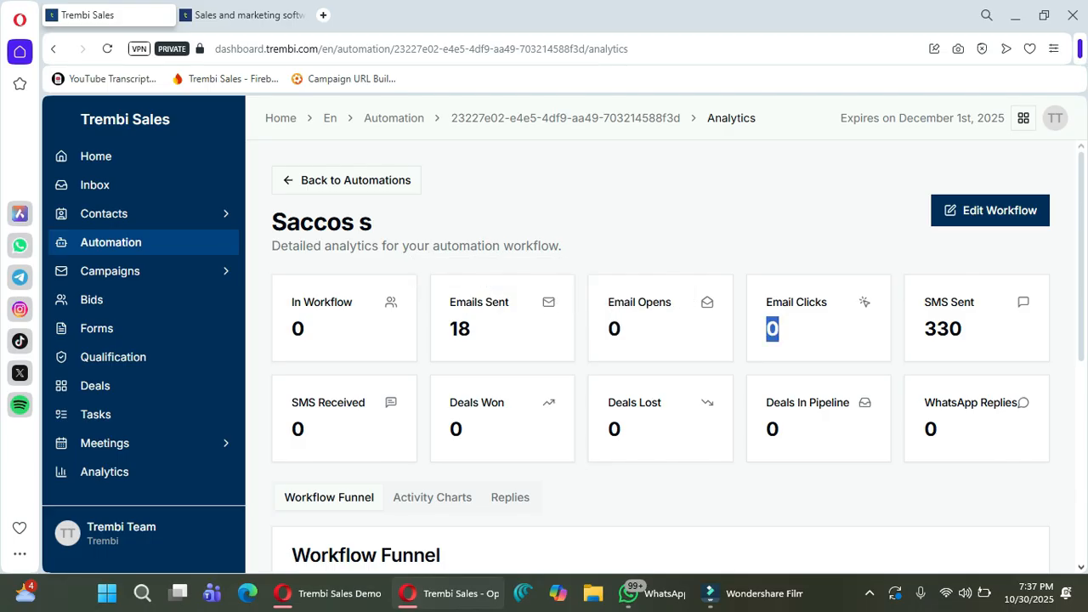
double_click(297, 429)
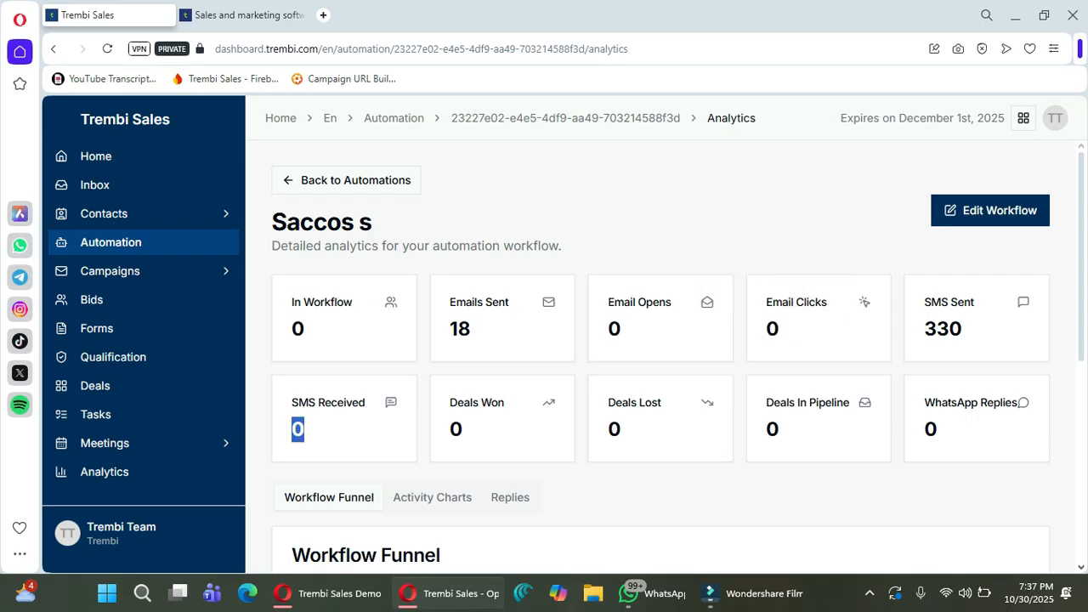
left_click(299, 430)
left_click_drag(947, 402, 1018, 402)
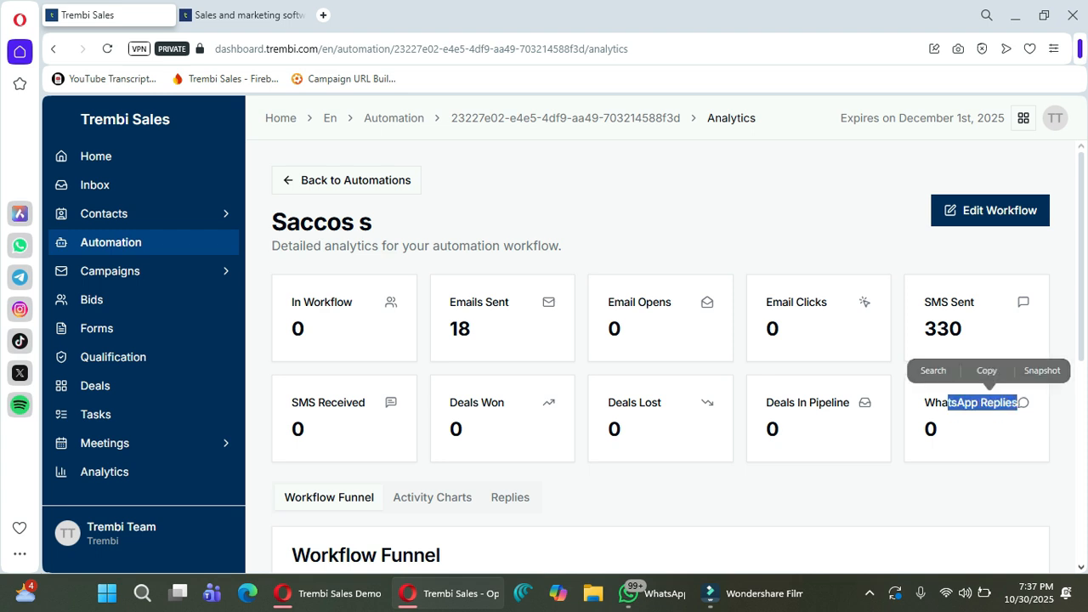
scroll(1019, 403, "down", 3)
scroll(662, 357, "down", 3)
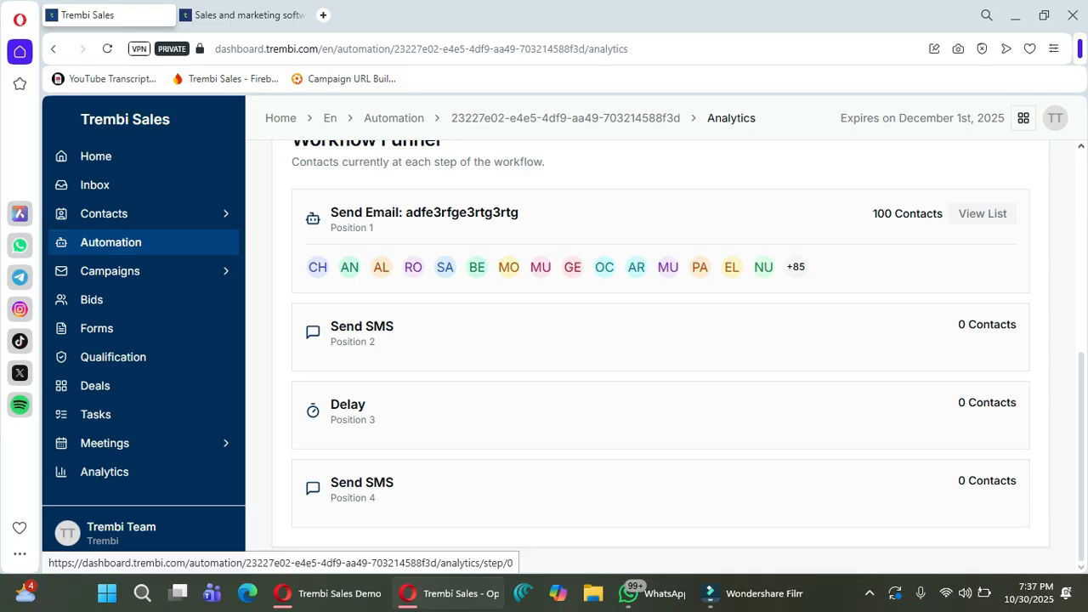
Browse the 100 contacts at the Saccos s workflow's first step, then return to Automation Workflows.
left_click(983, 213)
scroll(663, 357, "down", 2)
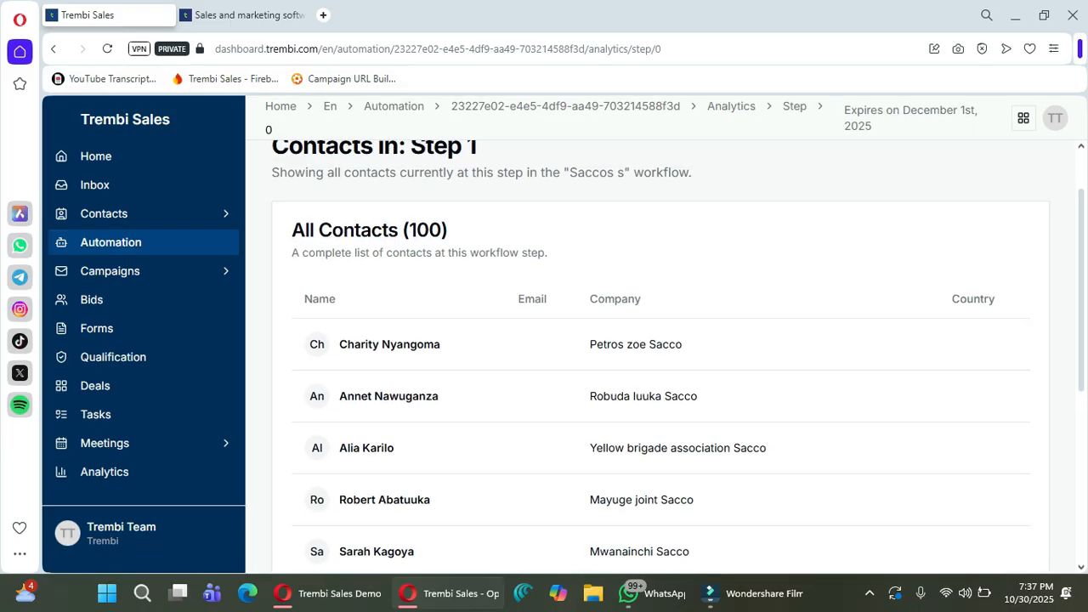
scroll(663, 358, "down", 3)
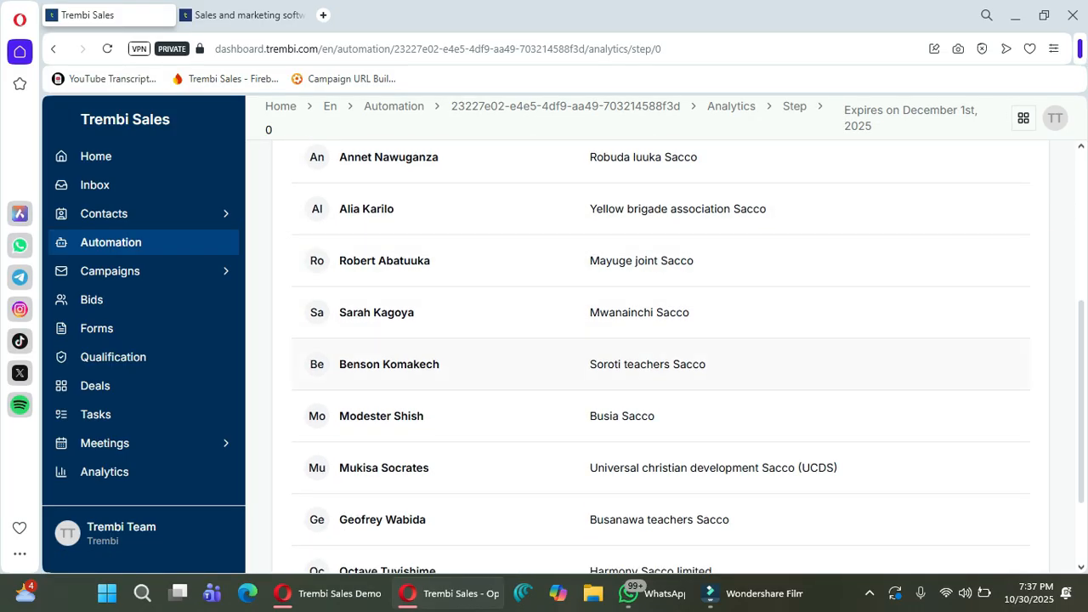
scroll(663, 358, "up", 5)
scroll(664, 357, "down", 5)
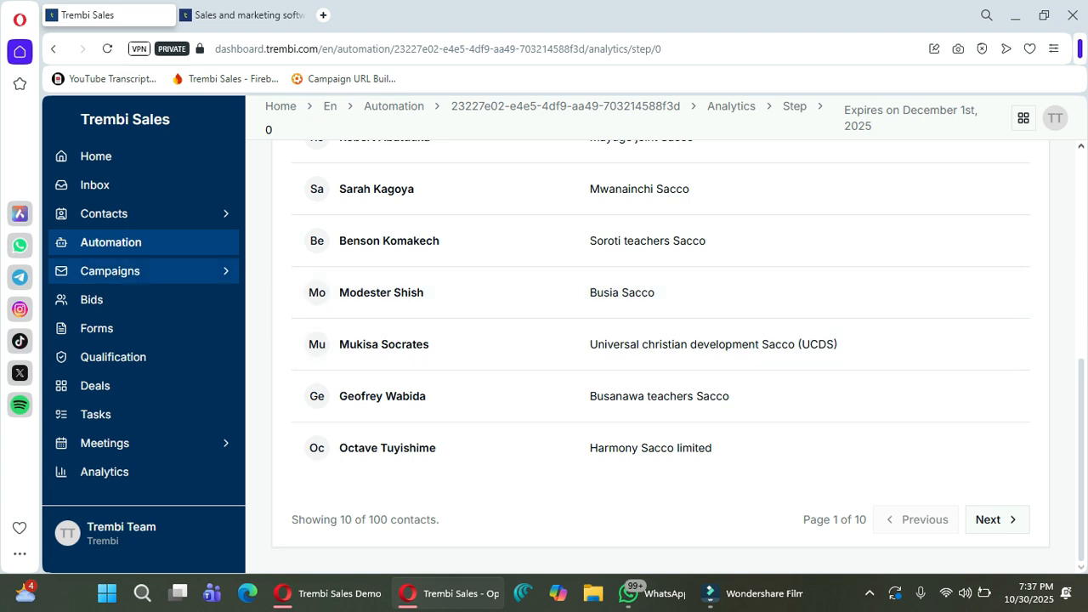
left_click(111, 242)
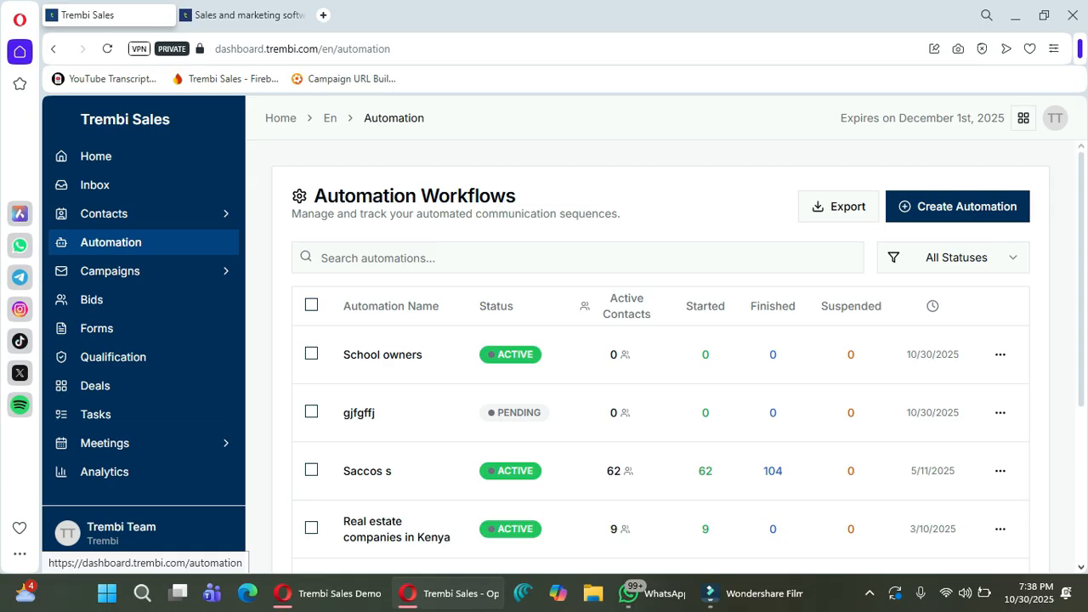
Check the contacts list, view School owners analytics with 2 active contacts, and return to Automations.
left_click(104, 214)
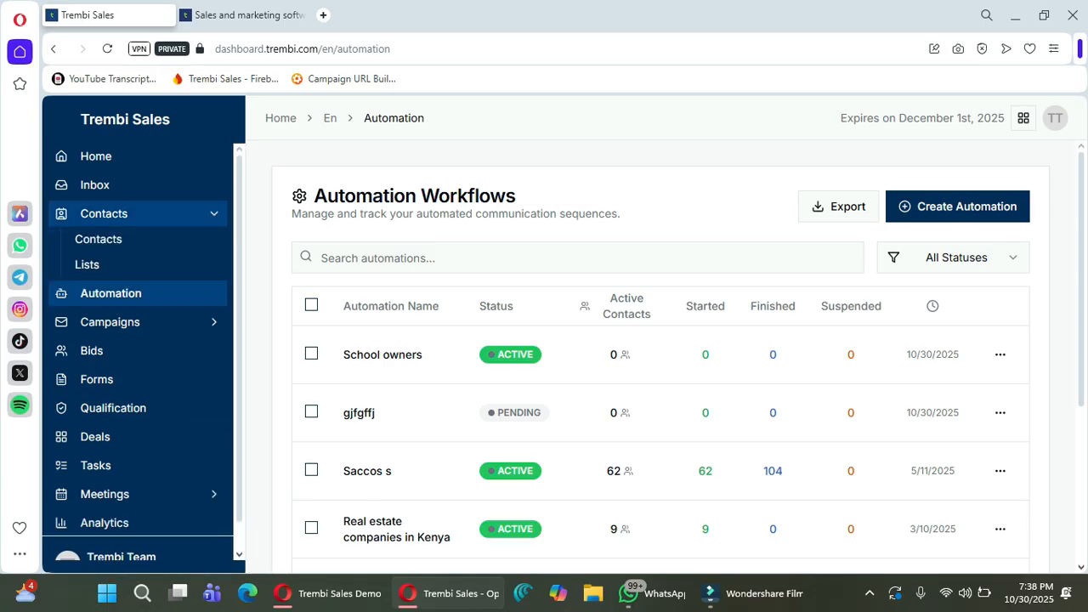
left_click(98, 239)
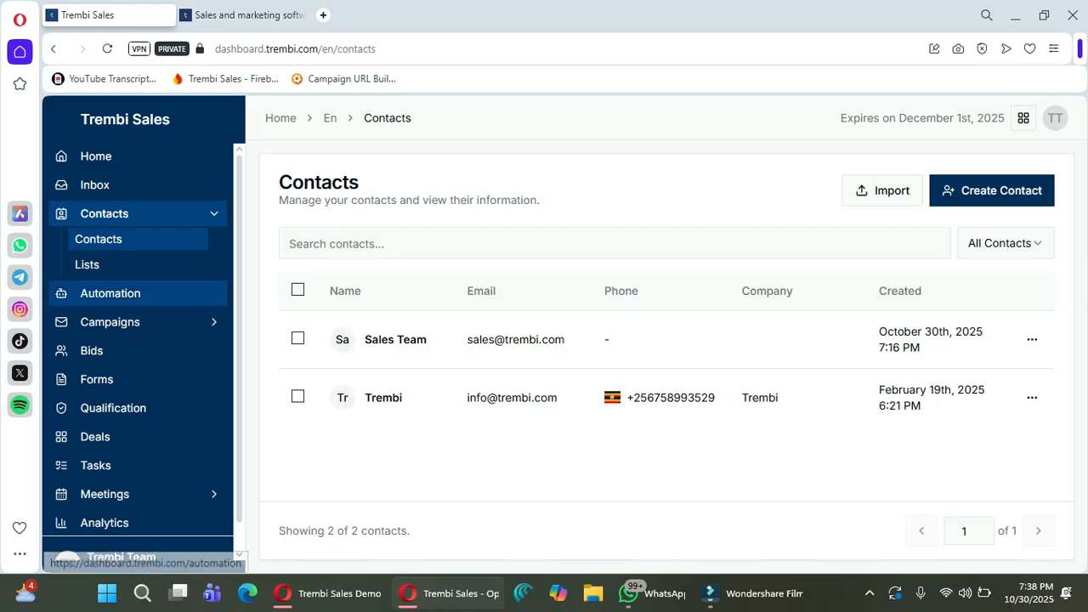
left_click(110, 293)
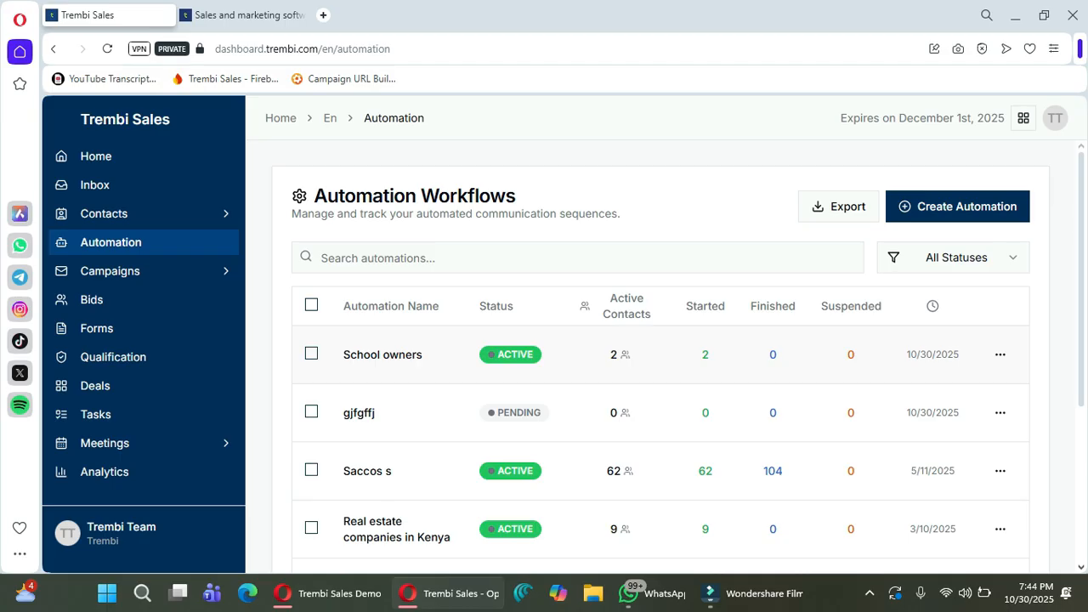
left_click(383, 354)
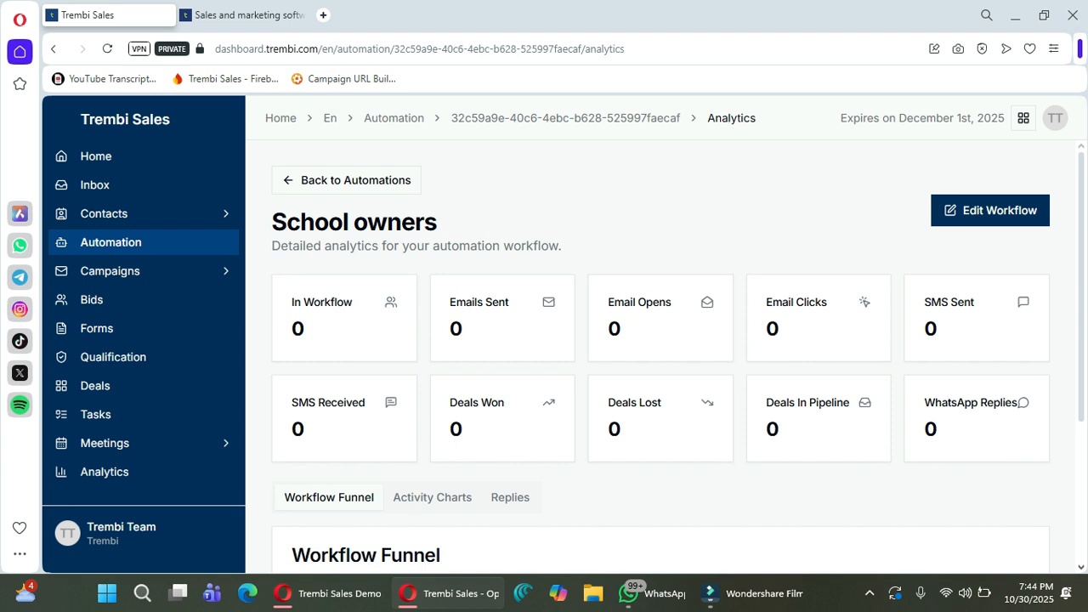
left_click(346, 180)
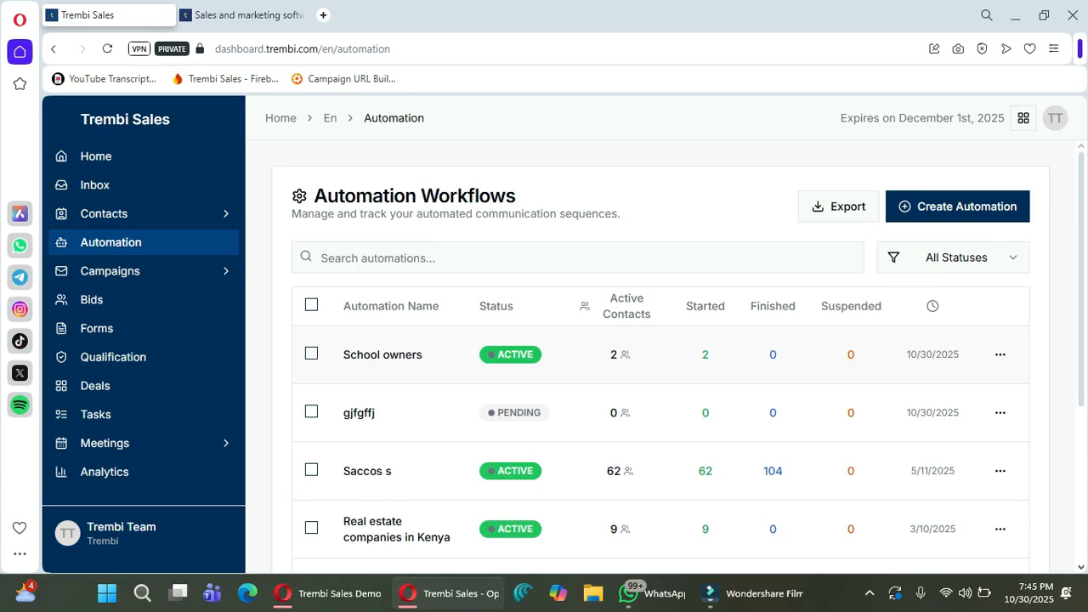
Open the School owners analytics and inspect its In Workflow count of 2.
left_click(383, 355)
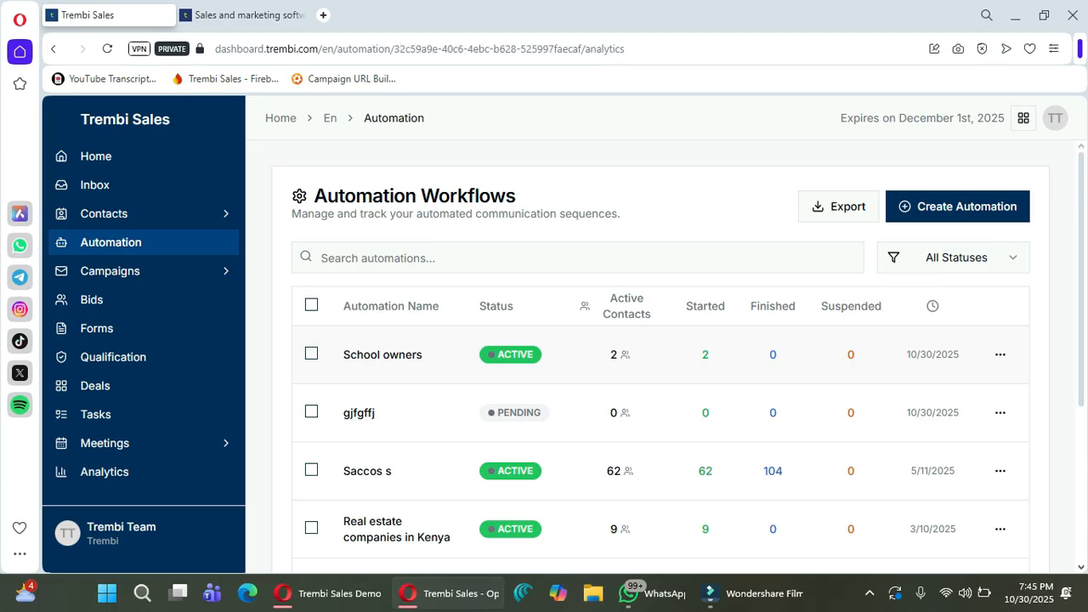
double_click(298, 329)
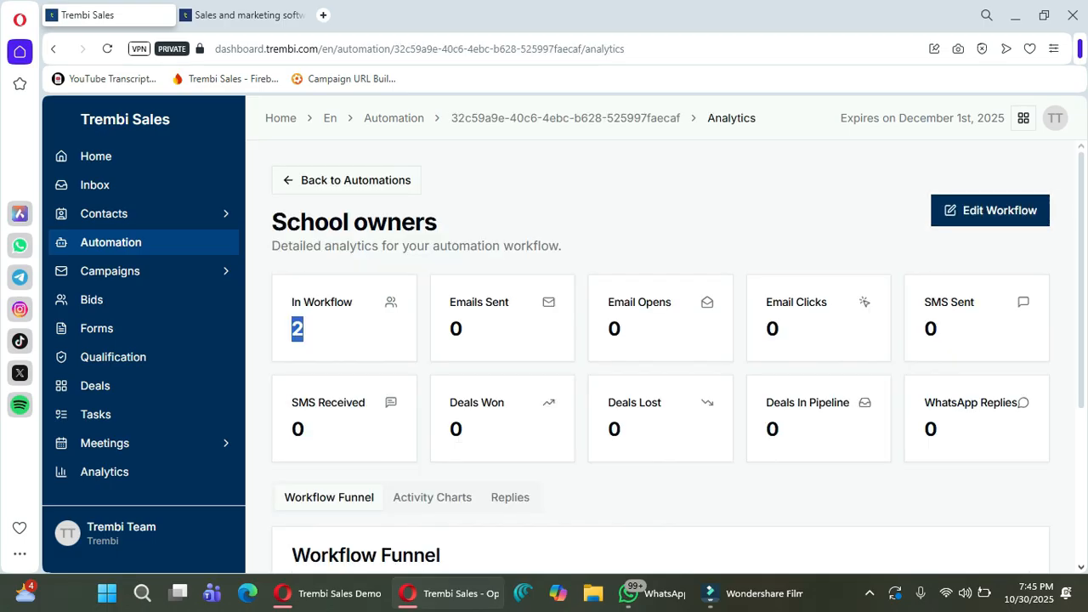
left_click(327, 333)
scroll(659, 357, "down", 1)
scroll(660, 357, "down", 3)
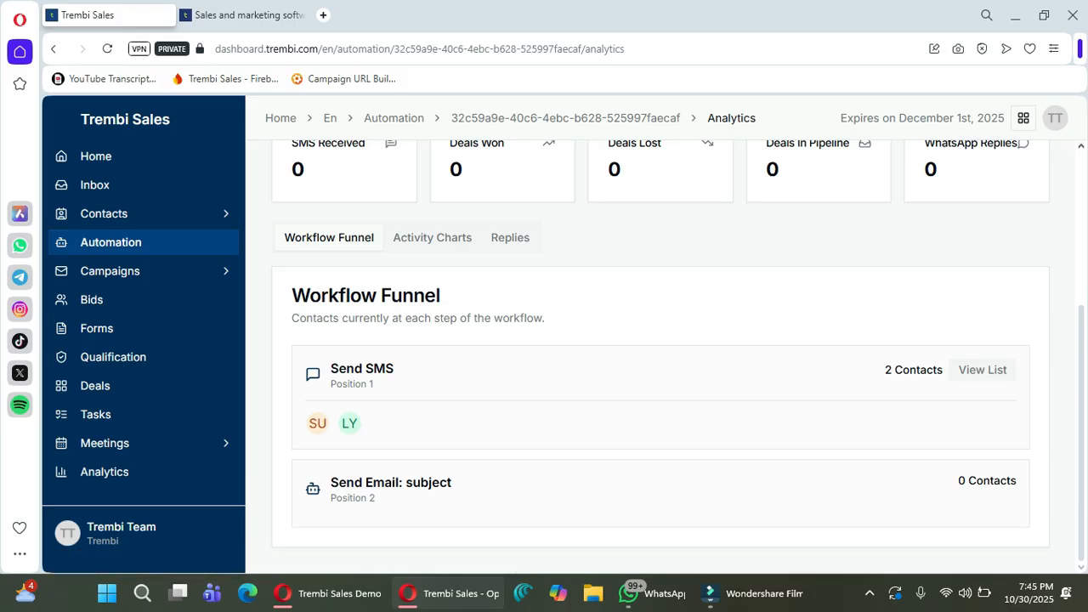
Review the School owners workflow's activity charts.
left_click(432, 238)
scroll(477, 451, "down", 3)
scroll(572, 460, "up", 3)
scroll(571, 459, "up", 2)
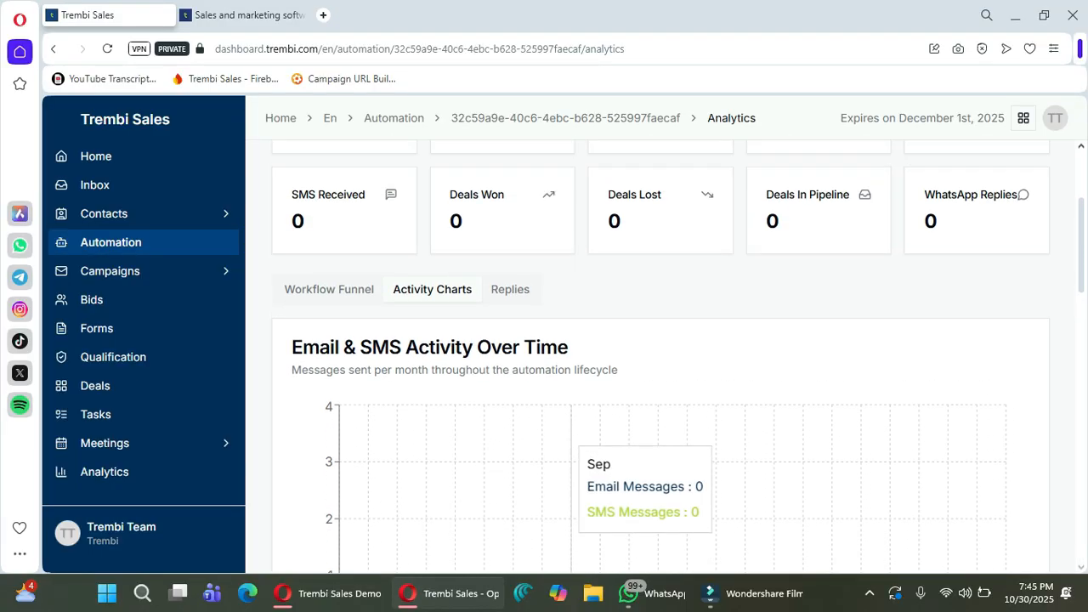
scroll(571, 459, "down", 5)
scroll(544, 425, "down", 3)
scroll(544, 425, "up", 2)
scroll(544, 425, "down", 4)
scroll(485, 460, "up", 4)
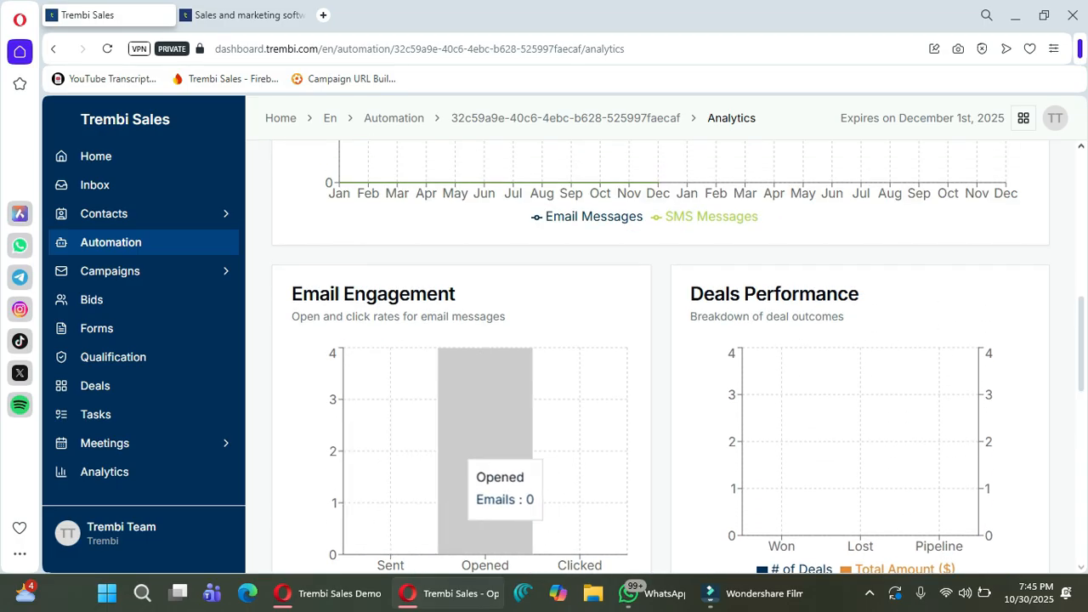
scroll(485, 459, "up", 5)
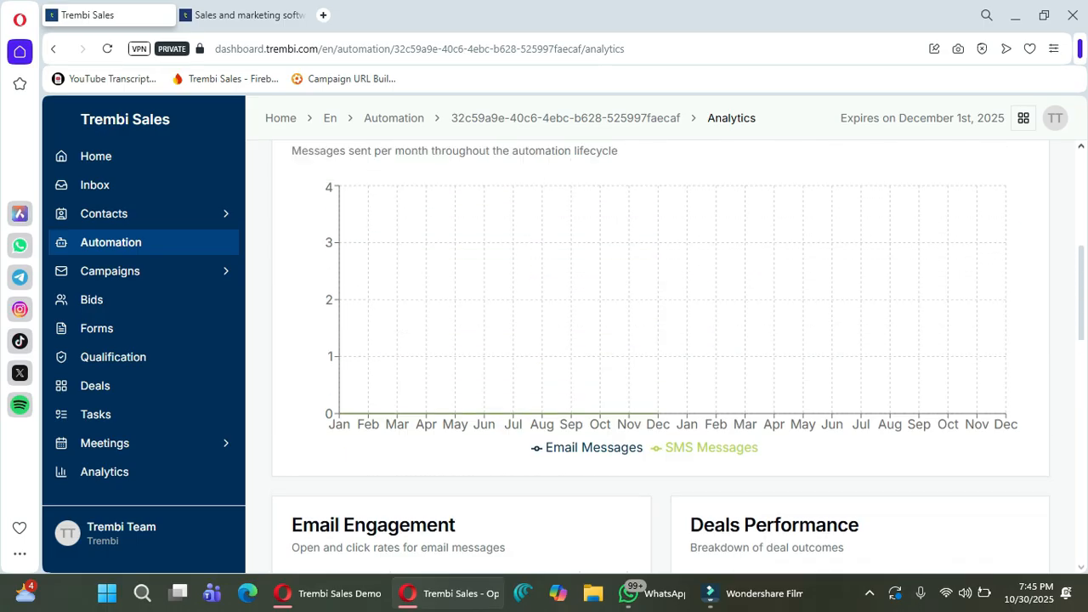
Check the workflow's email and SMS replies.
left_click(511, 238)
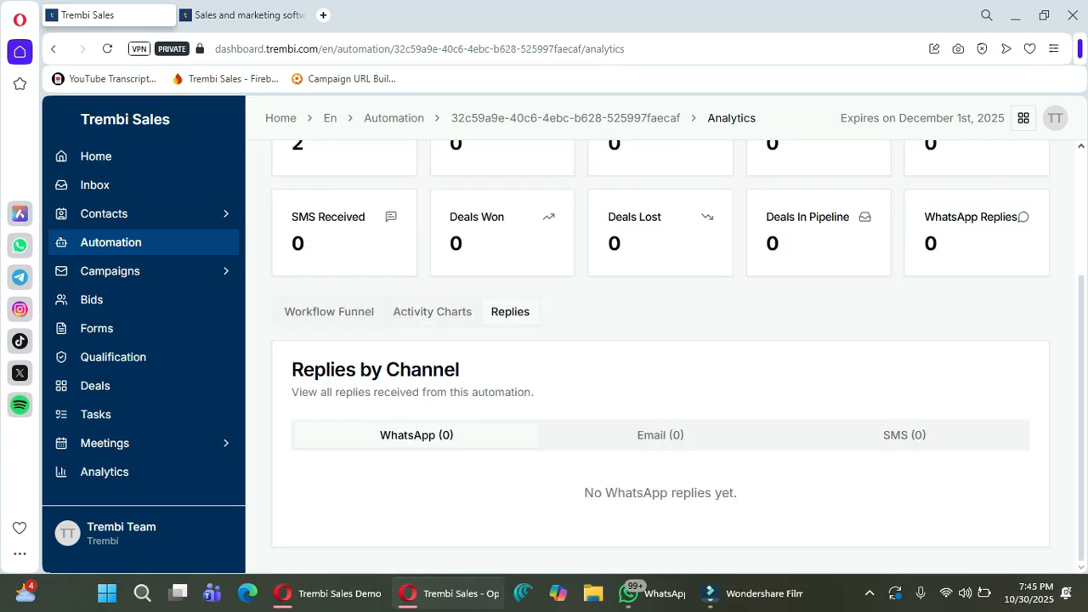
left_click(660, 435)
left_click(905, 435)
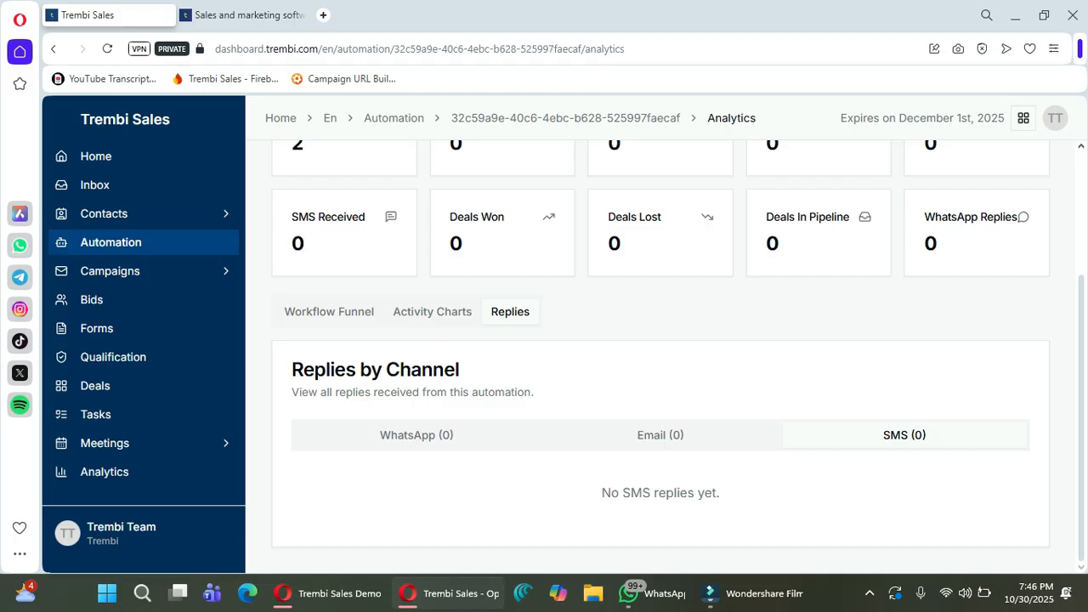
Back in the Workflow Funnel, list the contacts at the Send SMS step.
left_click(329, 312)
scroll(661, 356, "down", 1)
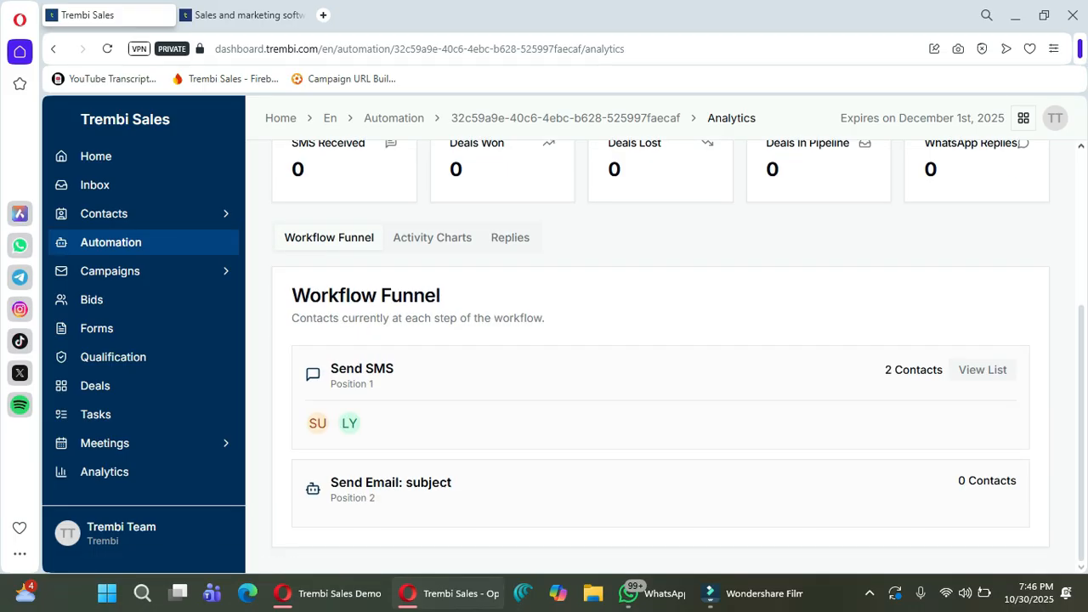
left_click(983, 370)
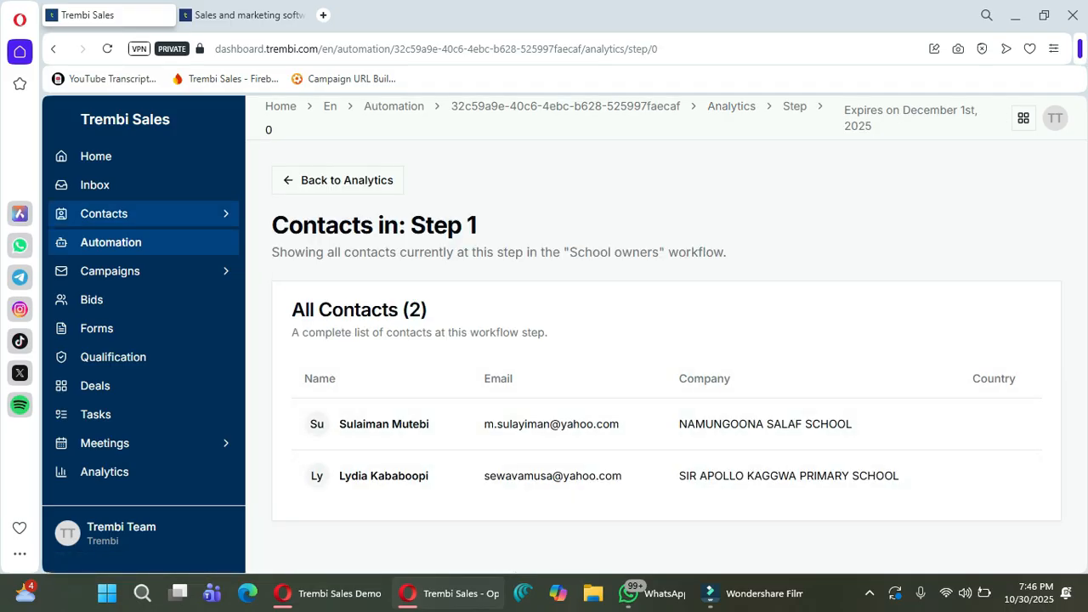
Look over the two new school contacts in the contacts list, then return to Automation Workflows.
left_click(128, 214)
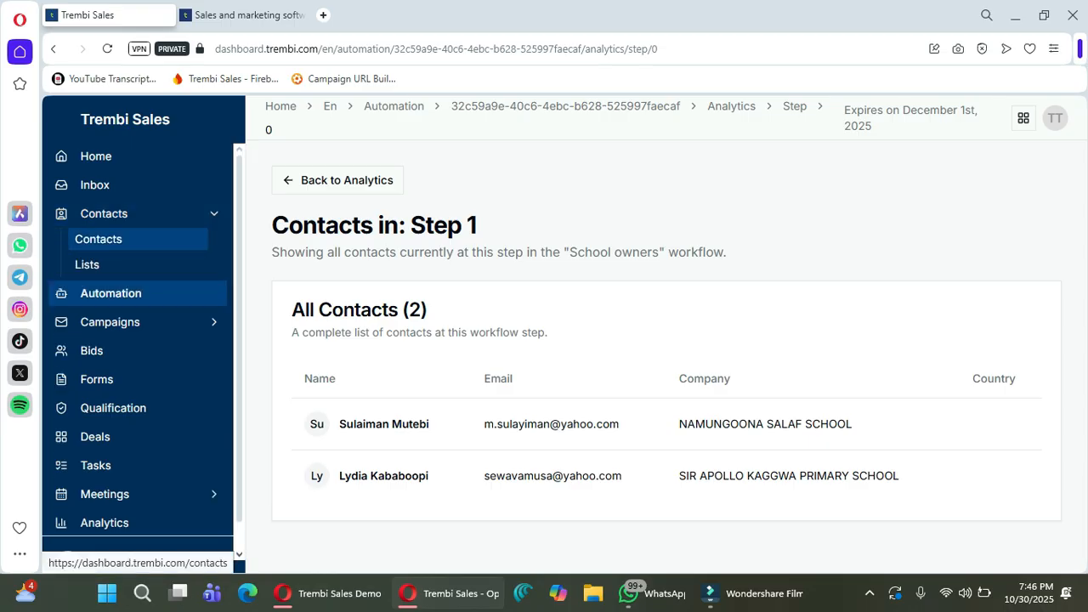
left_click(98, 239)
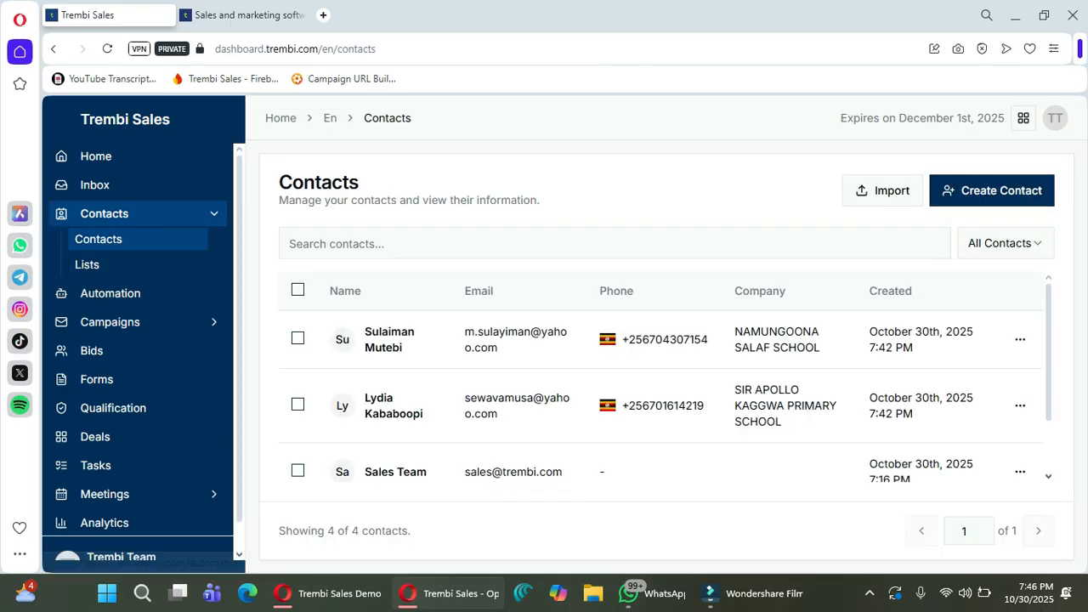
left_click_drag(499, 415, 464, 398)
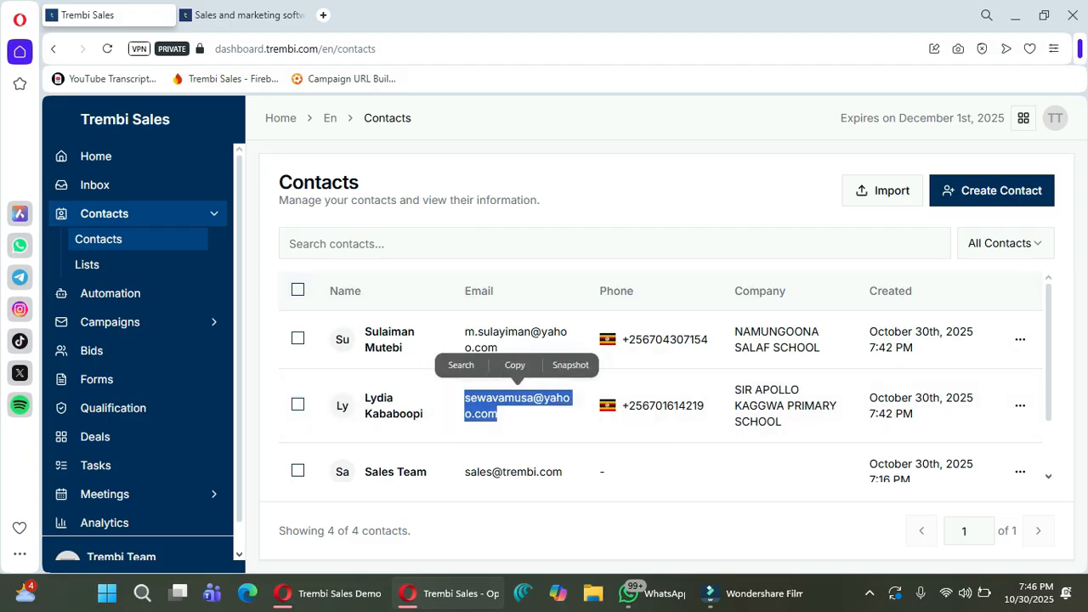
scroll(677, 355, "down", 1)
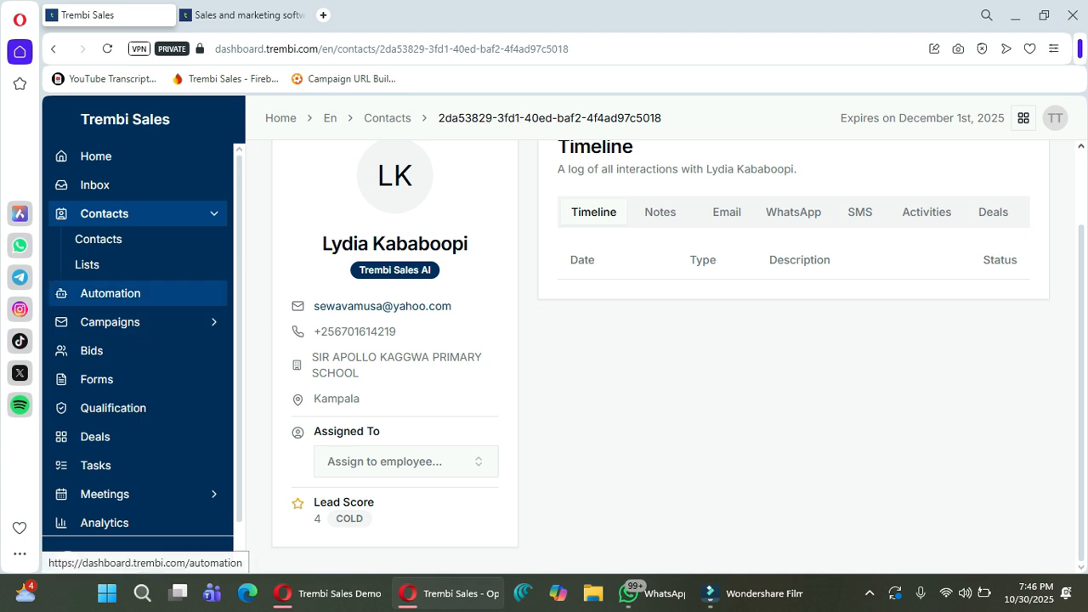
left_click(111, 292)
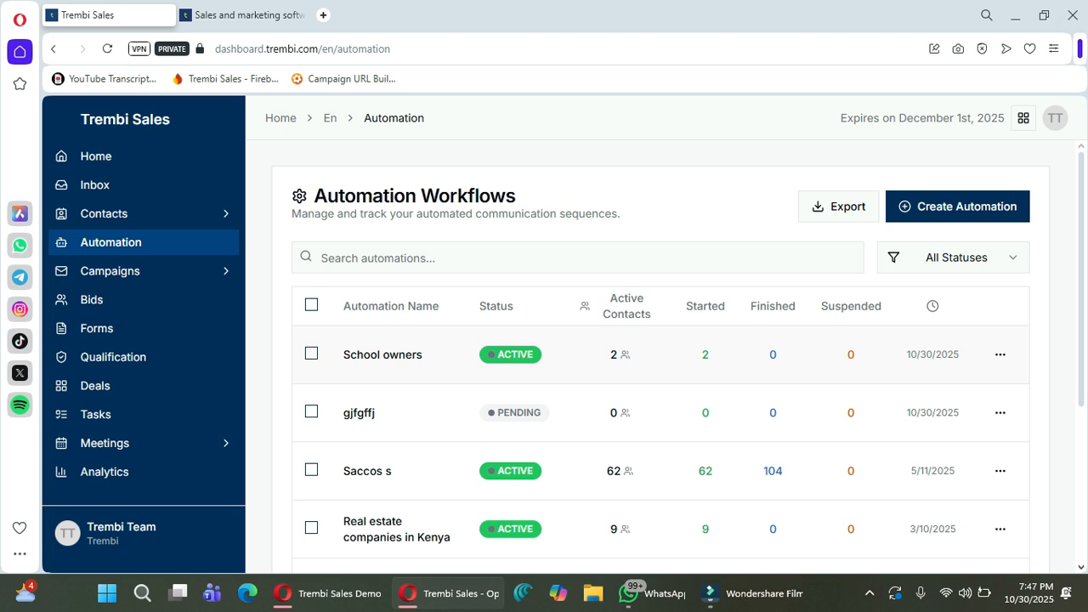
Open the Bids page and browse the tender opportunities.
left_click(92, 299)
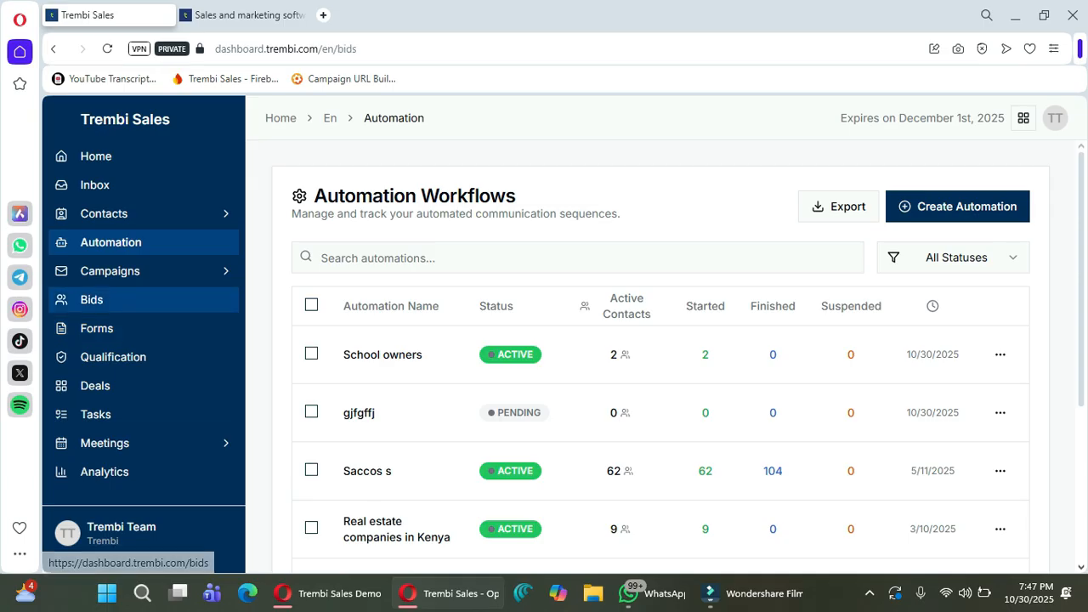
scroll(814, 368, "down", 5)
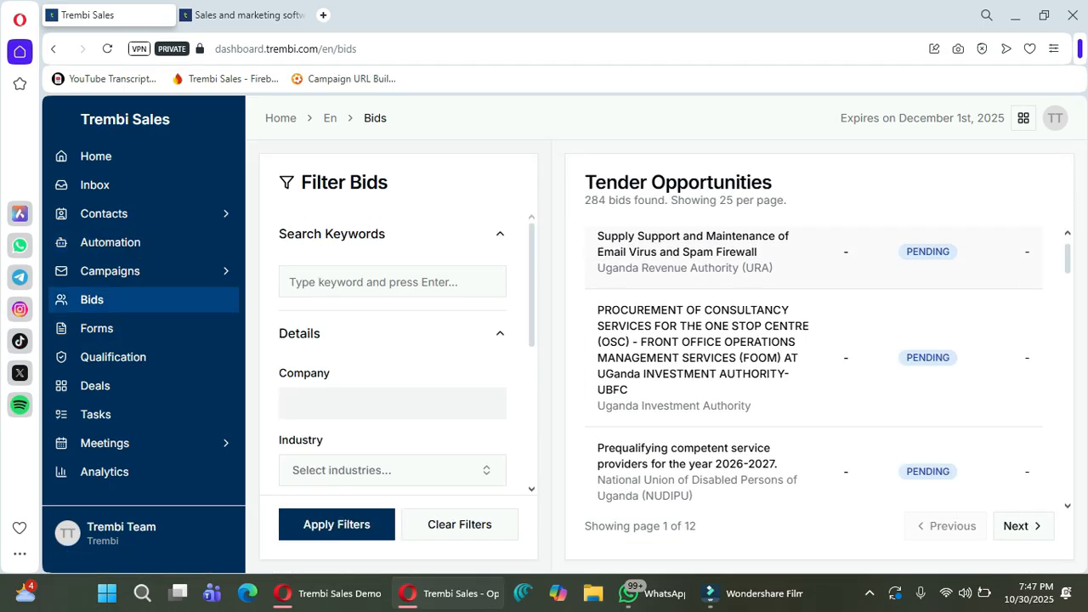
scroll(814, 368, "up", 3)
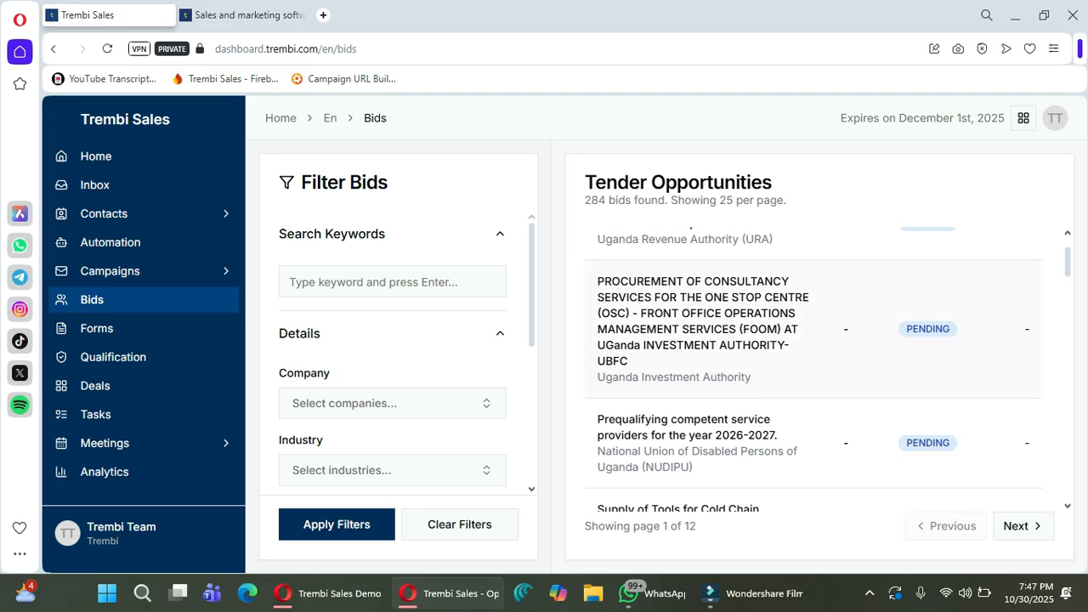
scroll(814, 368, "up", 1)
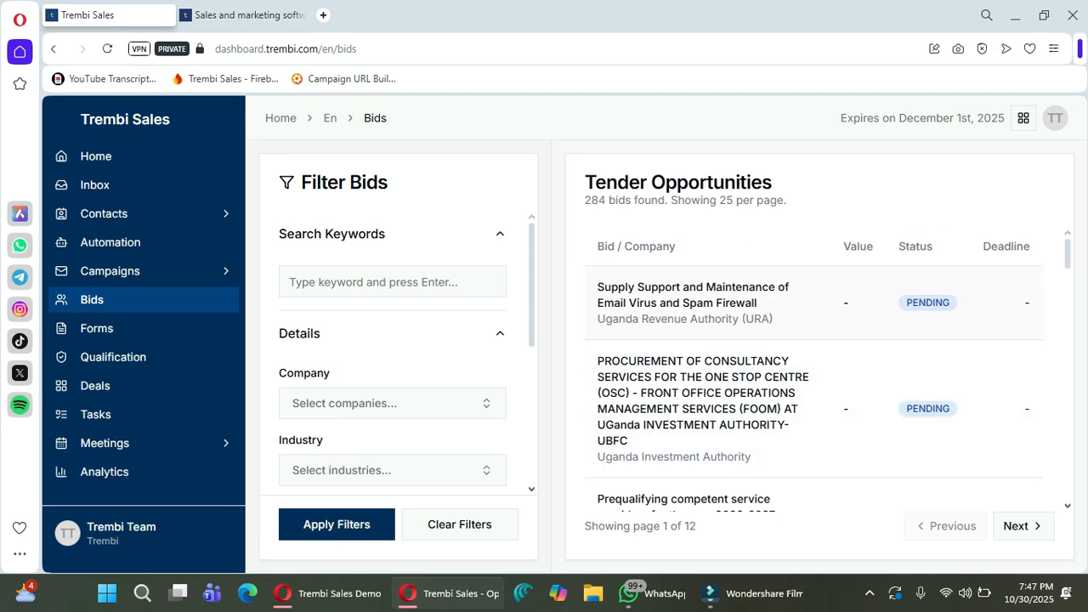
scroll(814, 368, "down", 2)
scroll(814, 369, "up", 2)
Filter bids by the keyword 'furniture' and open the Prequalifying competent service providers 2026-2027 bid.
left_click(392, 281)
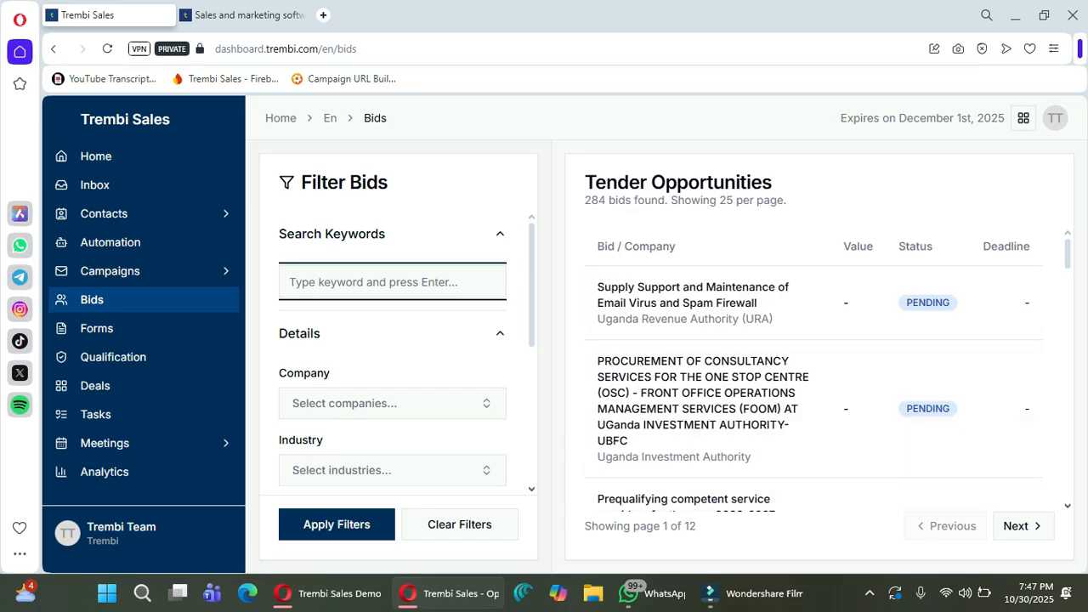
type("fu")
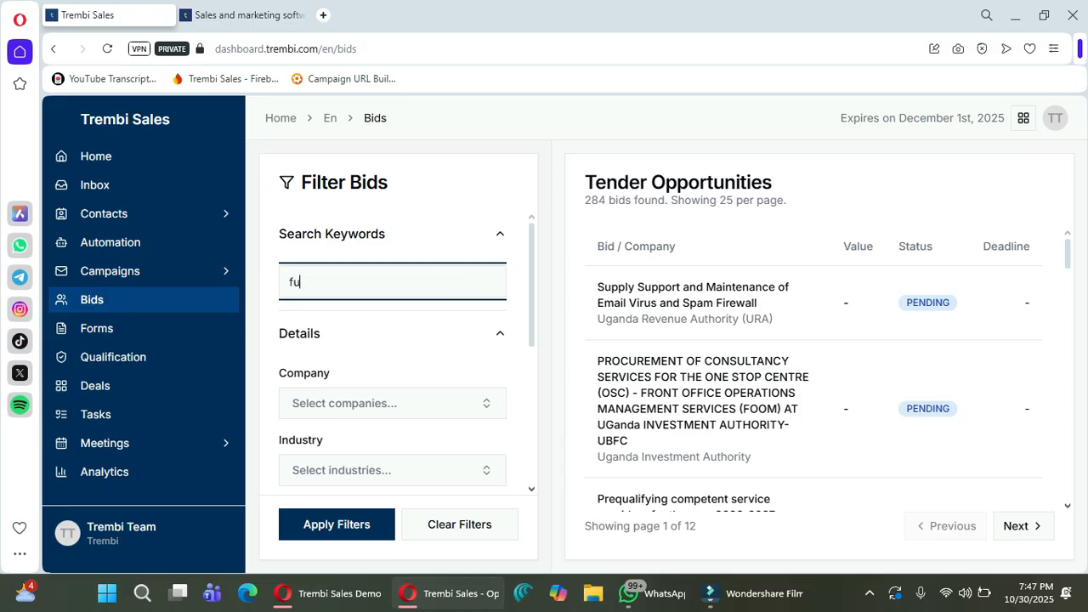
type("rniture")
key("Return")
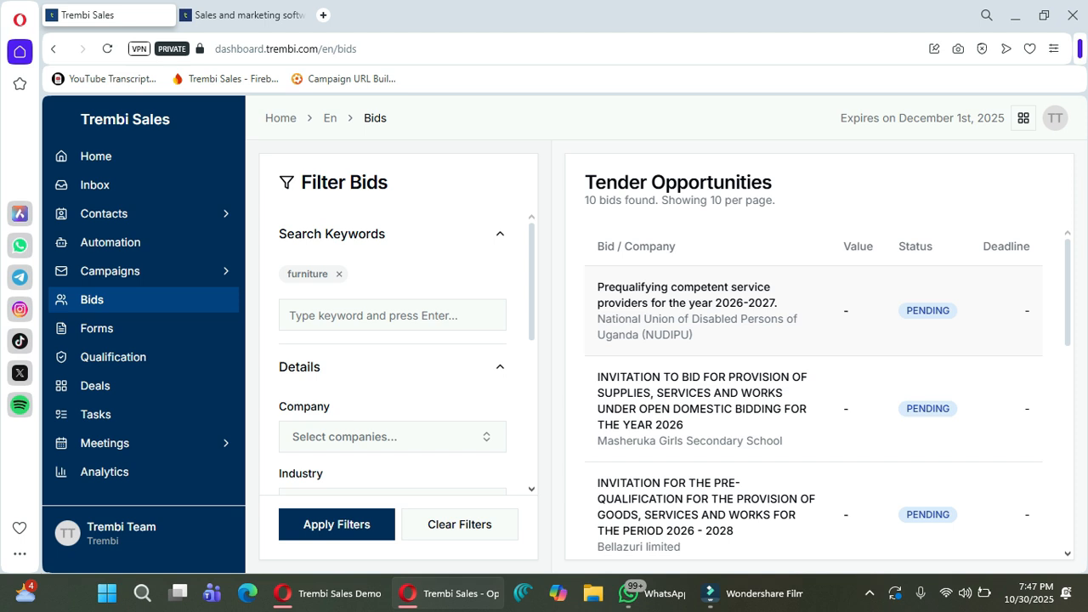
left_click(687, 294)
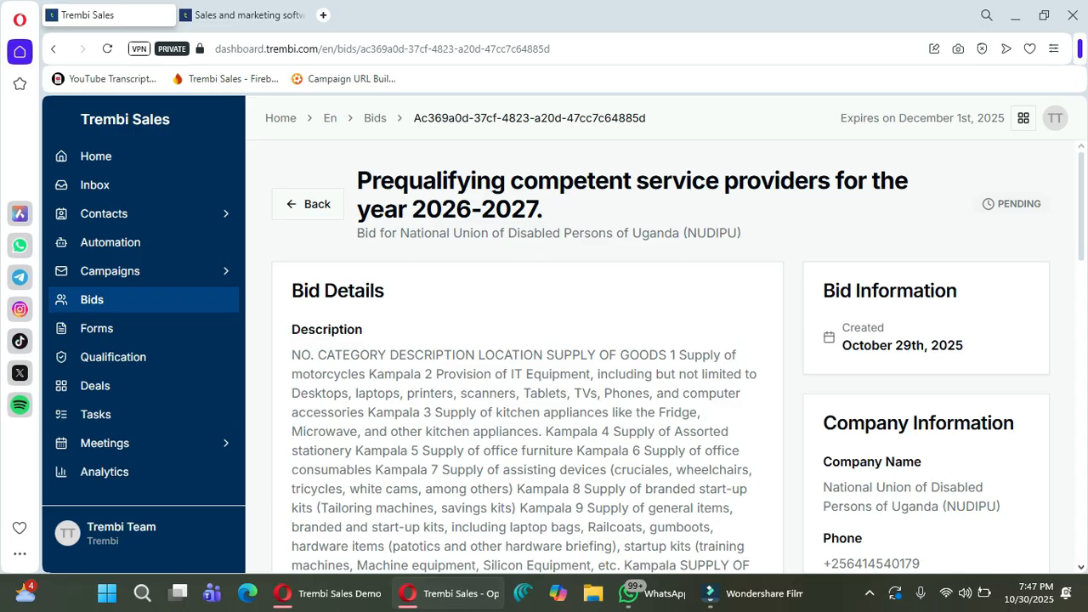
Go back to the Bids list, then open the empty Forms page.
left_click(307, 204)
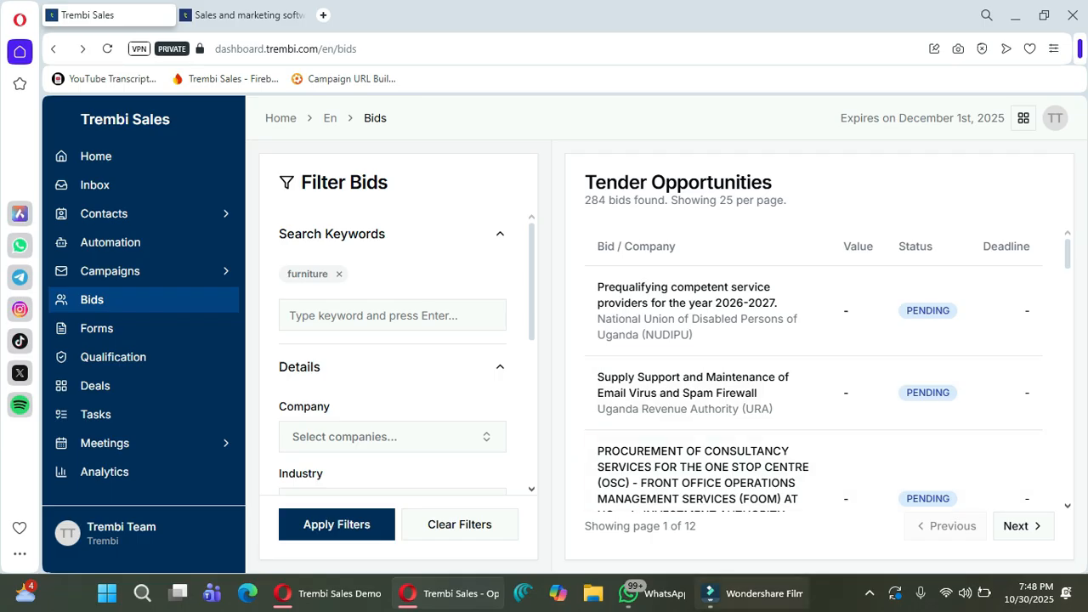
mouse_move(753, 594)
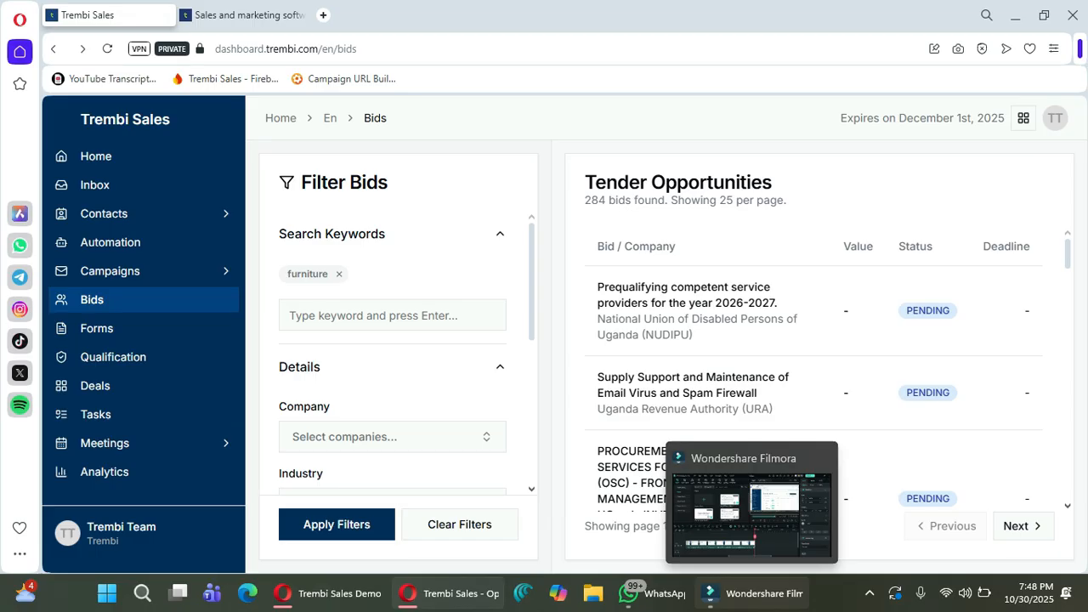
left_click(752, 594)
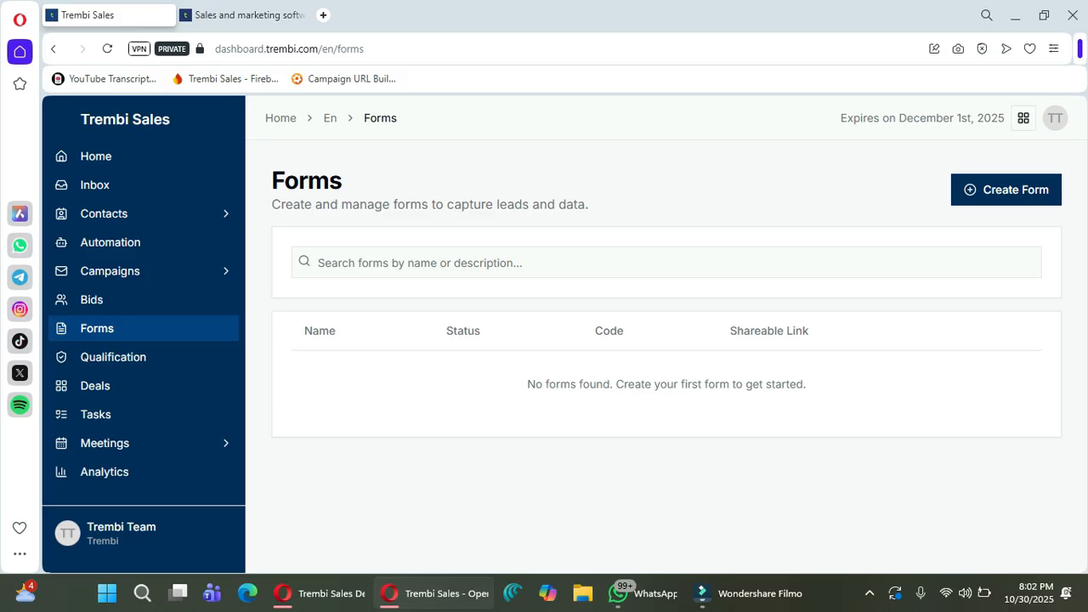
Start a new form named 'Test forms' with the description 'Test'.
left_click(1006, 190)
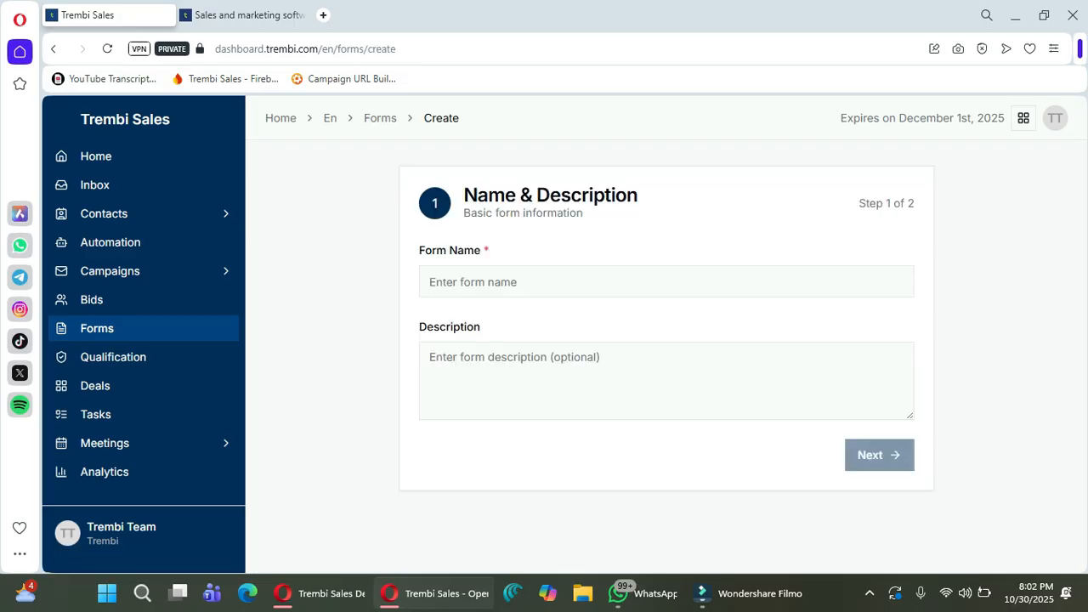
left_click(514, 290)
type("Test")
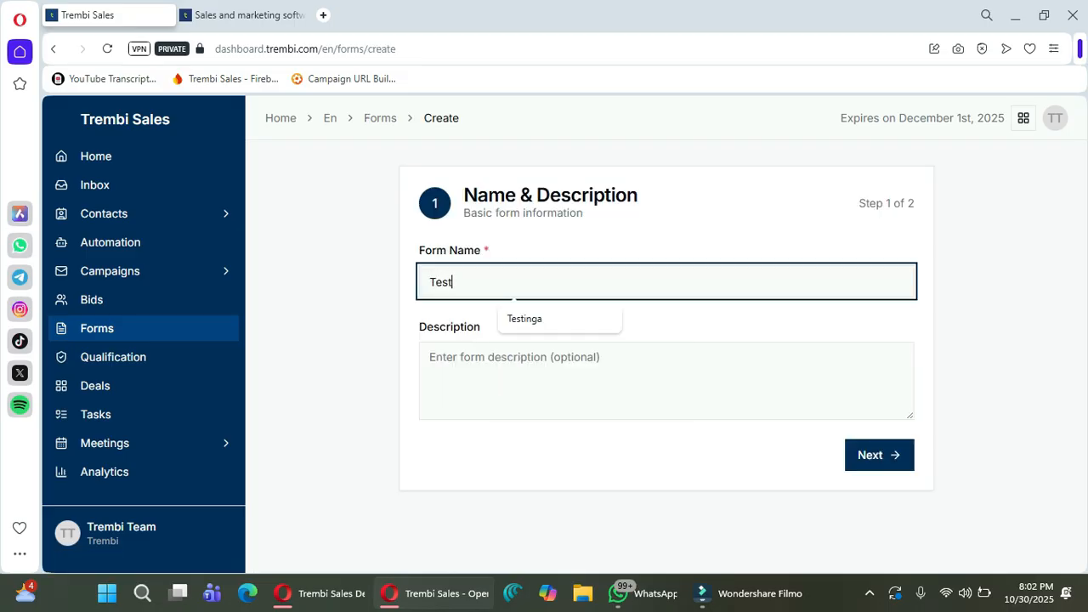
type(" forms")
key("Tab")
type("Test")
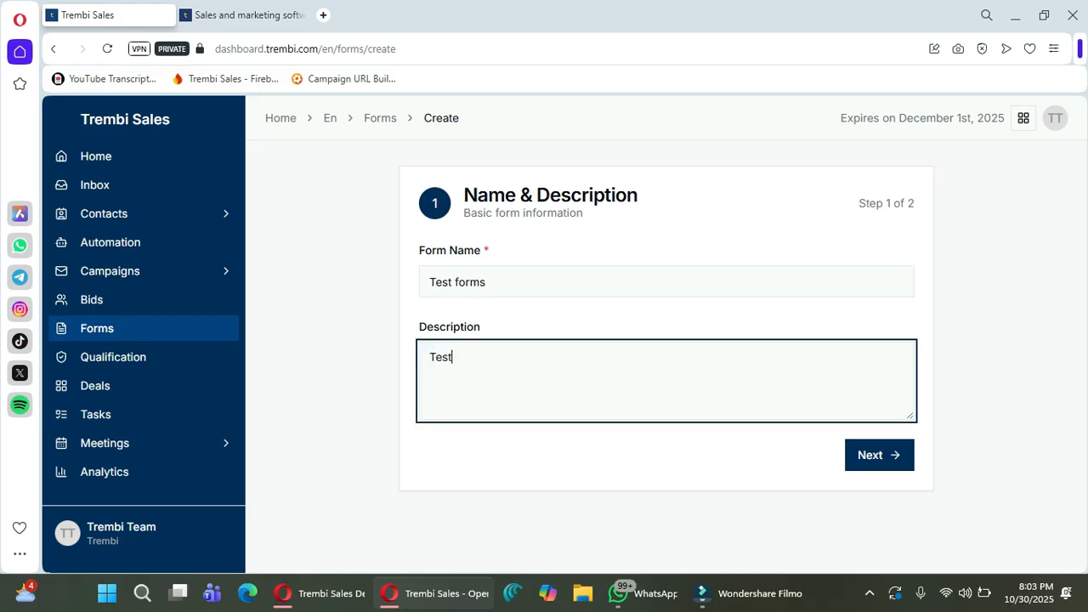
key("Tab")
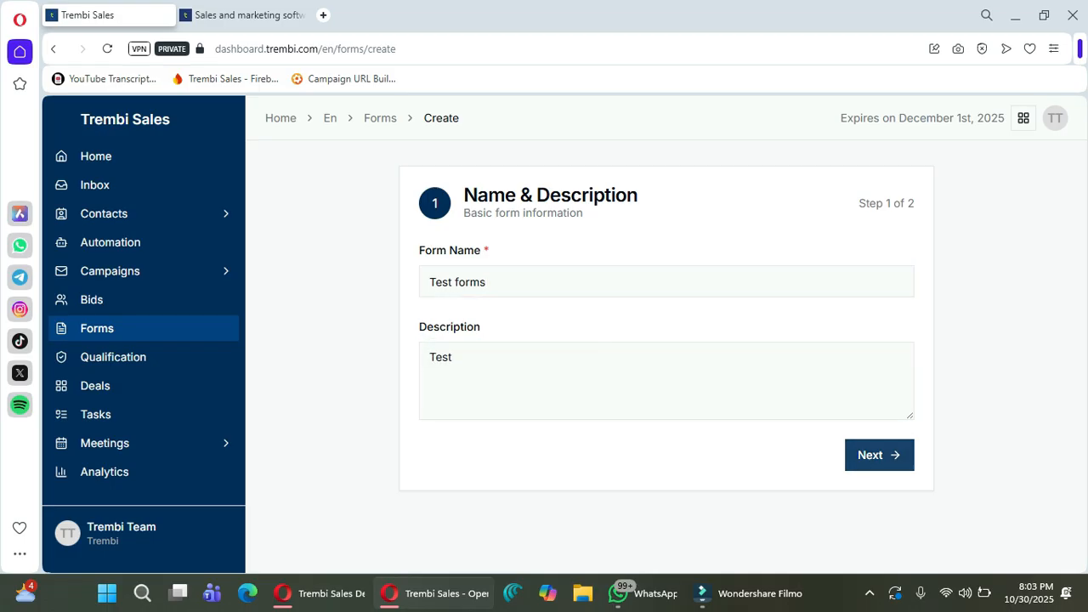
key("Return")
Set confirmation type to Send Email Confirmation and category to Normal Form, then create the form.
left_click(565, 281)
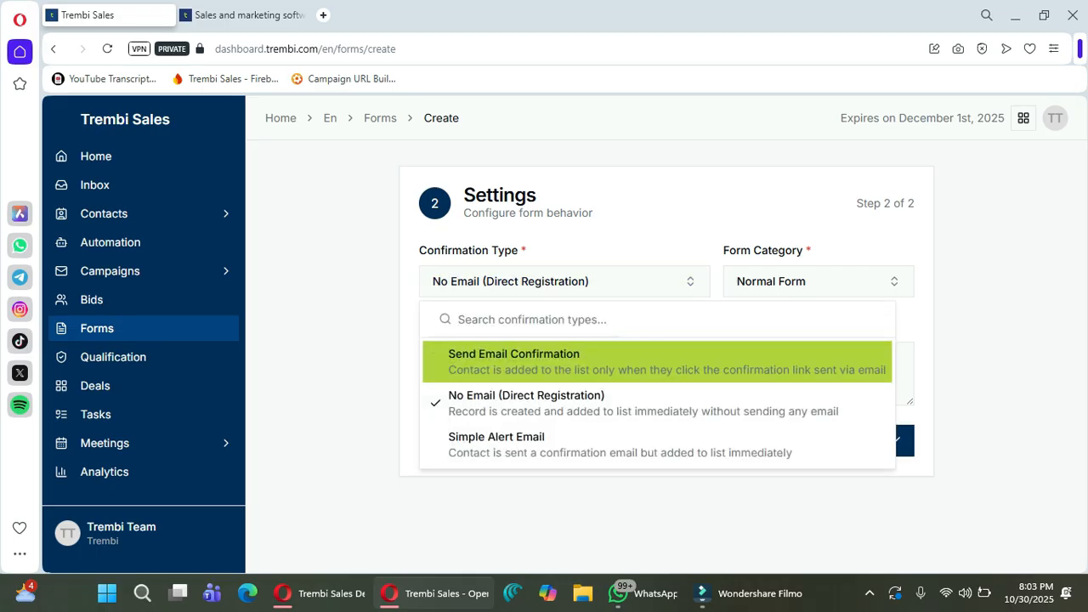
left_click(658, 362)
left_click(814, 281)
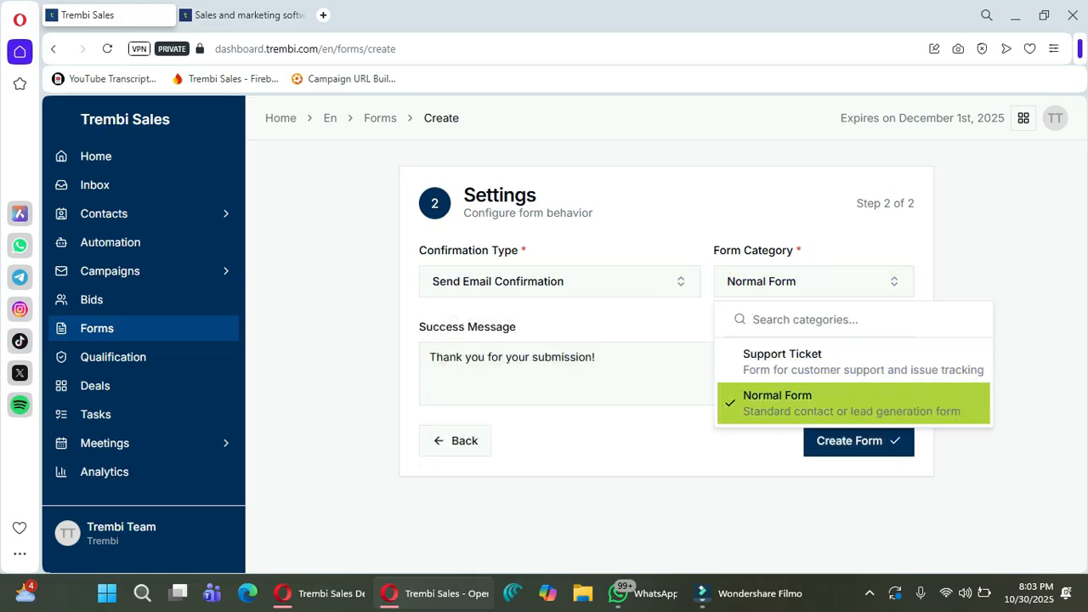
left_click(813, 403)
left_click(597, 358)
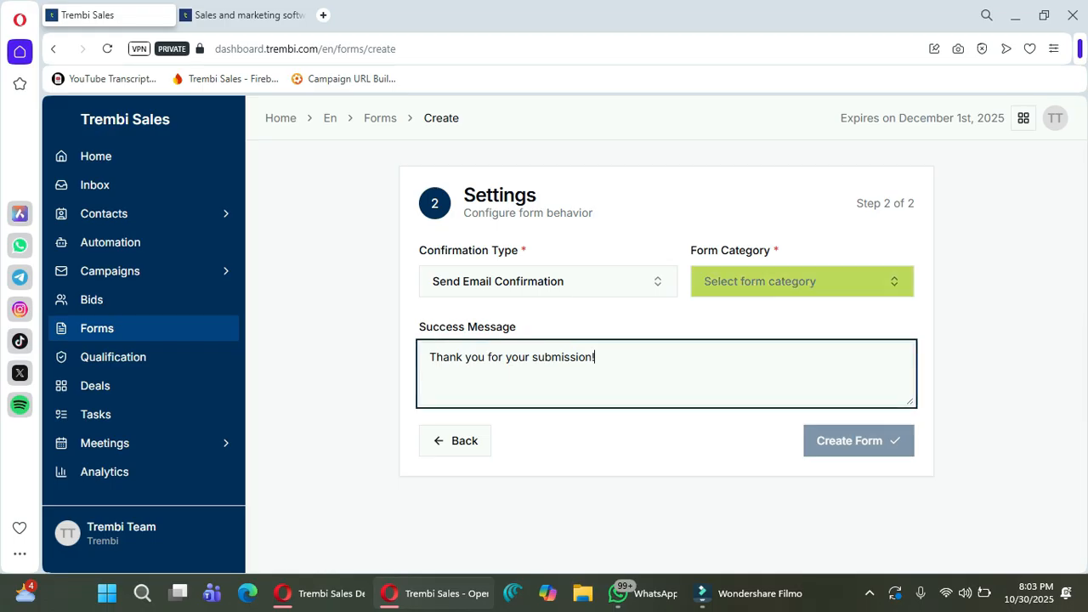
left_click(803, 281)
left_click(802, 400)
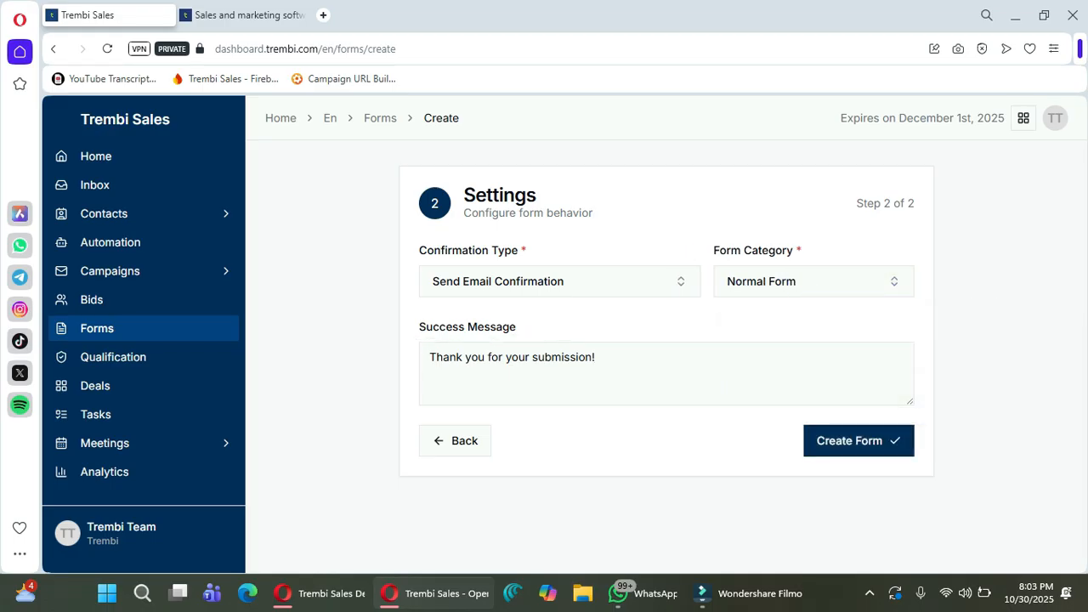
left_click(859, 440)
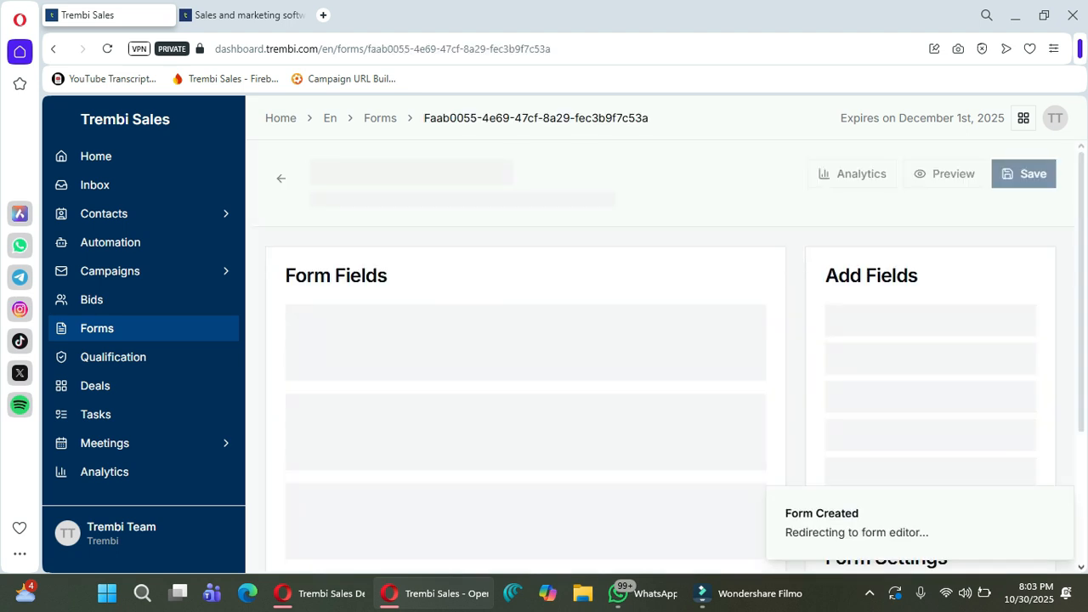
Add First Name, Last Name, Email Address and Country fields to the form.
scroll(927, 319, "down", 1)
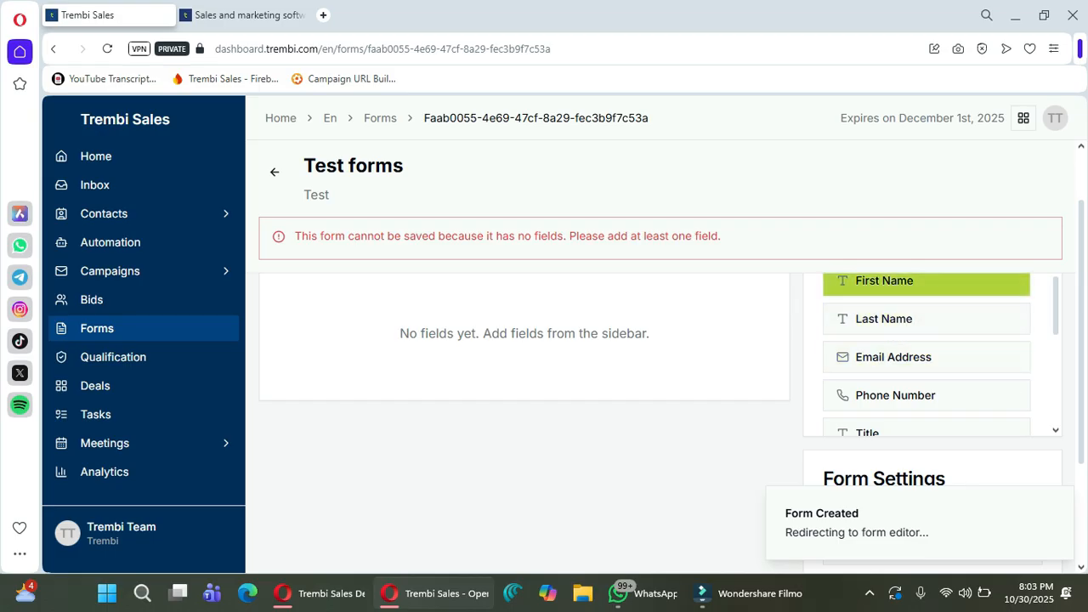
left_click(927, 281)
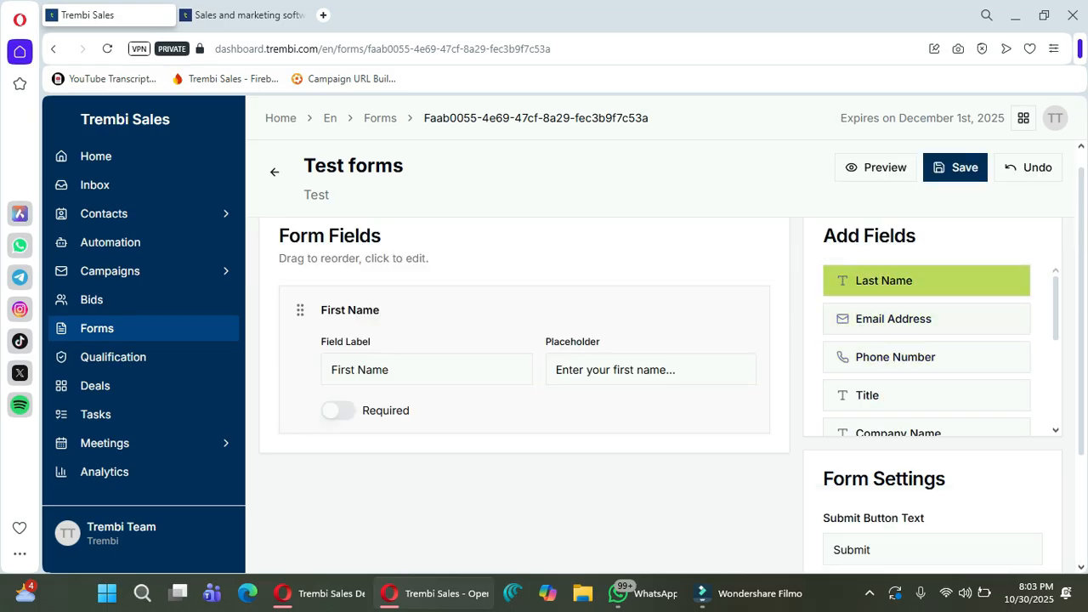
left_click(927, 280)
left_click(927, 280)
scroll(926, 348, "down", 5)
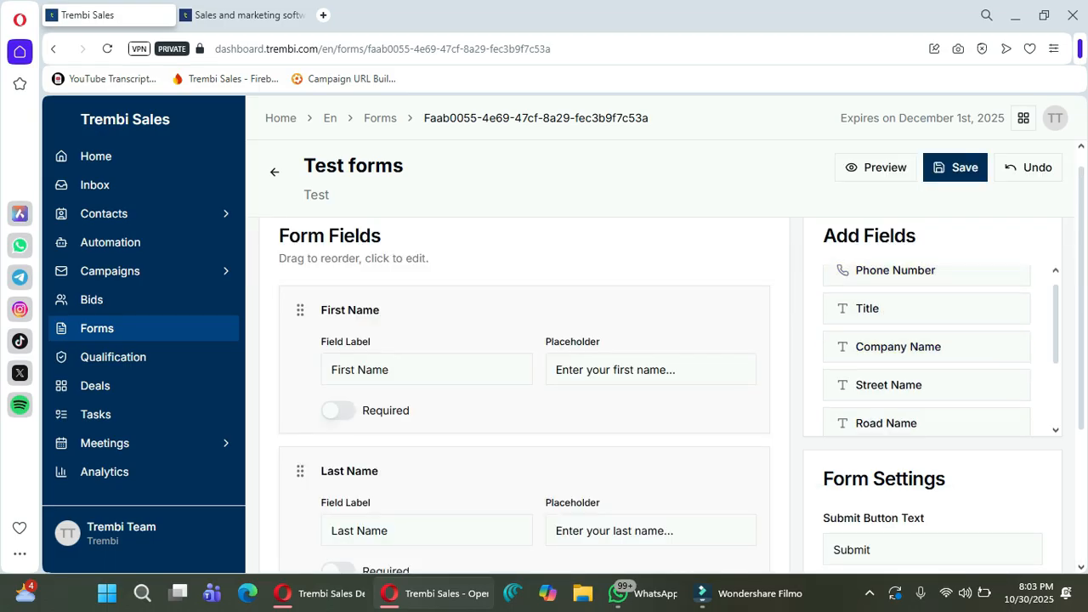
left_click(927, 282)
Save Test forms and go back to the Forms list.
scroll(927, 340, "down", 2)
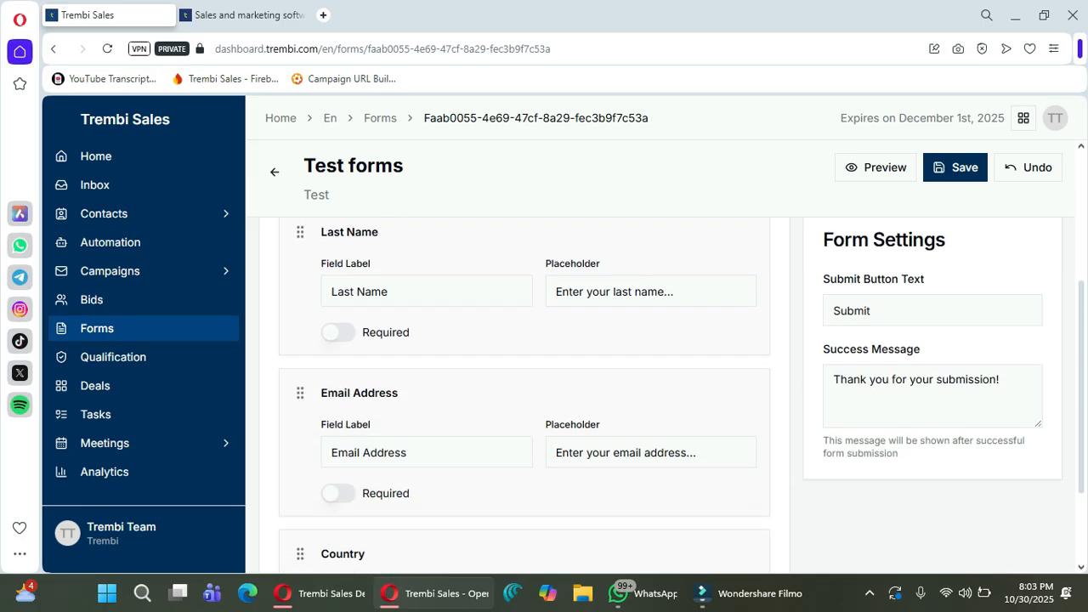
scroll(672, 395, "down", 2)
scroll(672, 395, "up", 2)
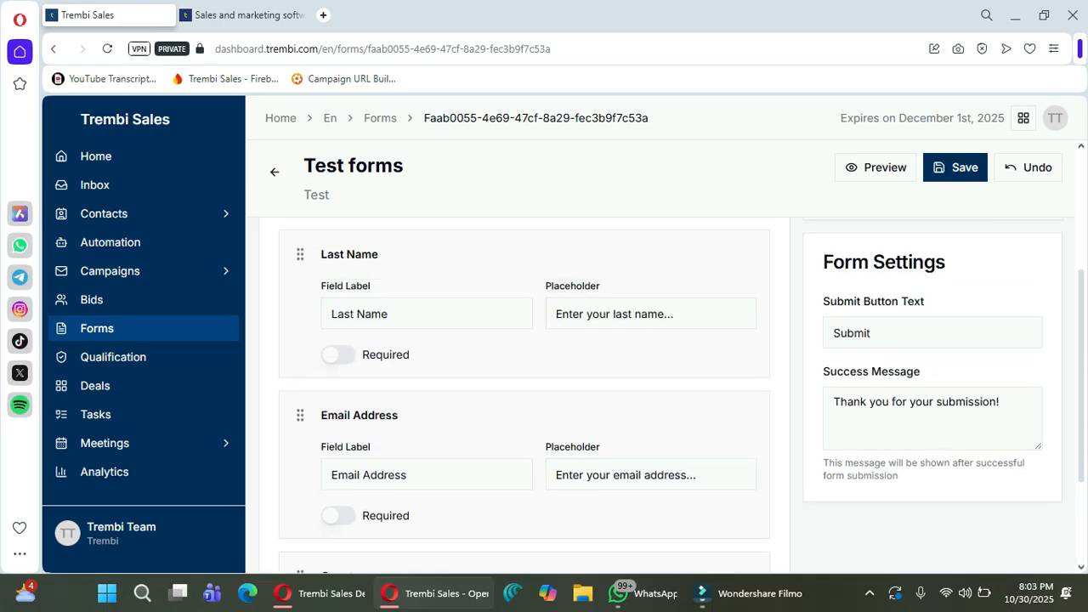
left_click(956, 168)
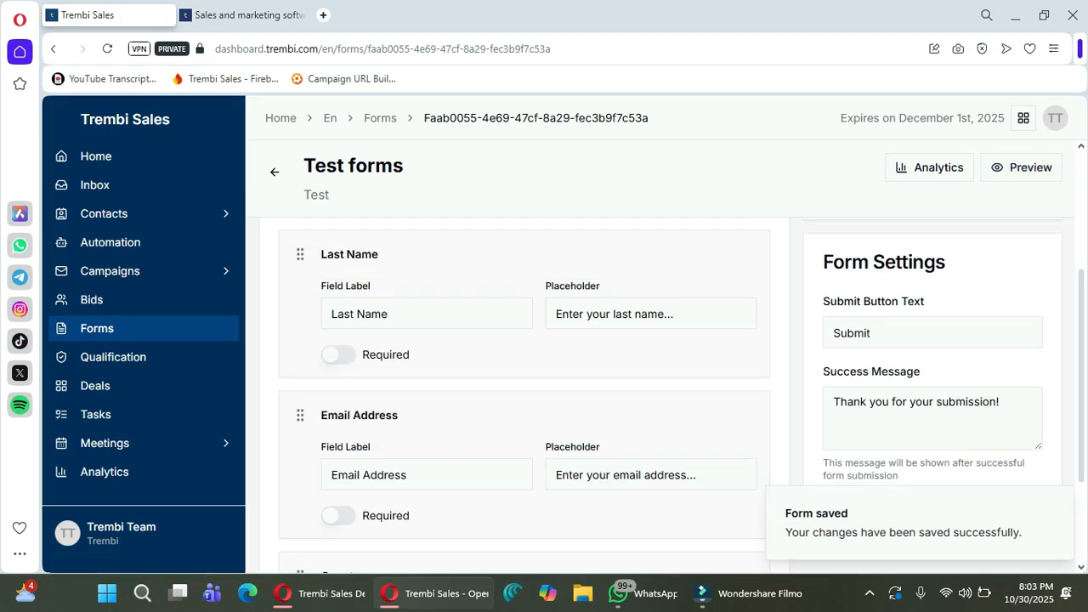
left_click(275, 172)
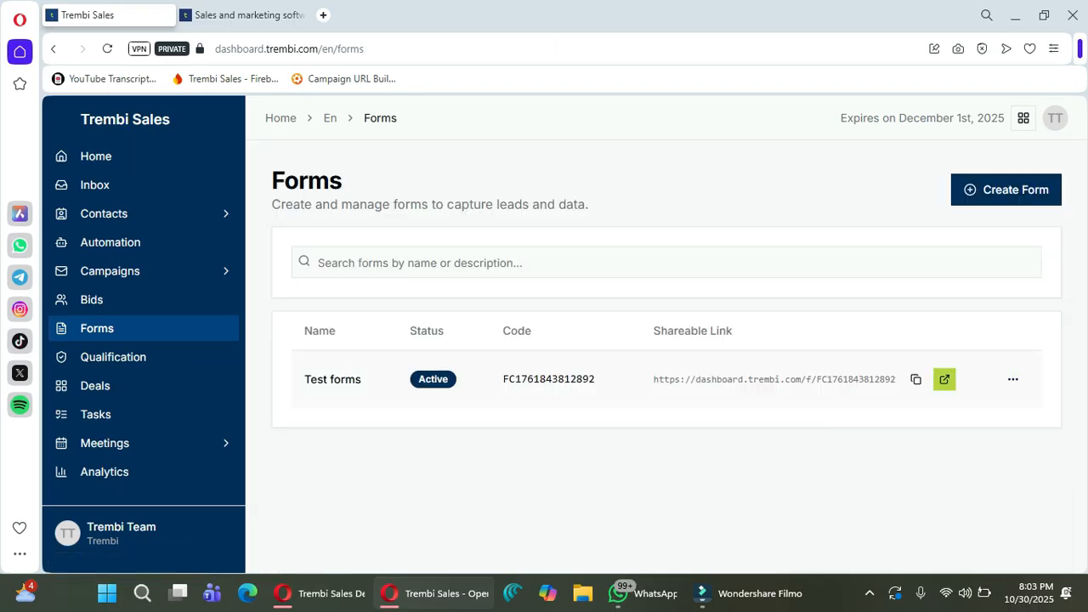
Open the Test forms shareable link in a new tab and click into its First Name field.
left_click(944, 379)
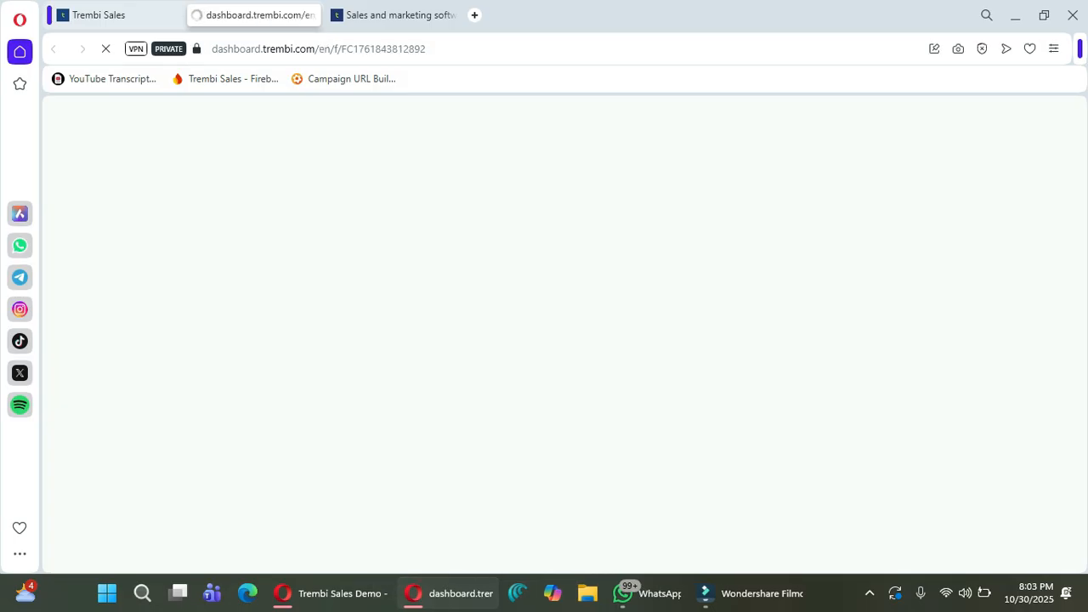
left_click(319, 48)
left_click(558, 268)
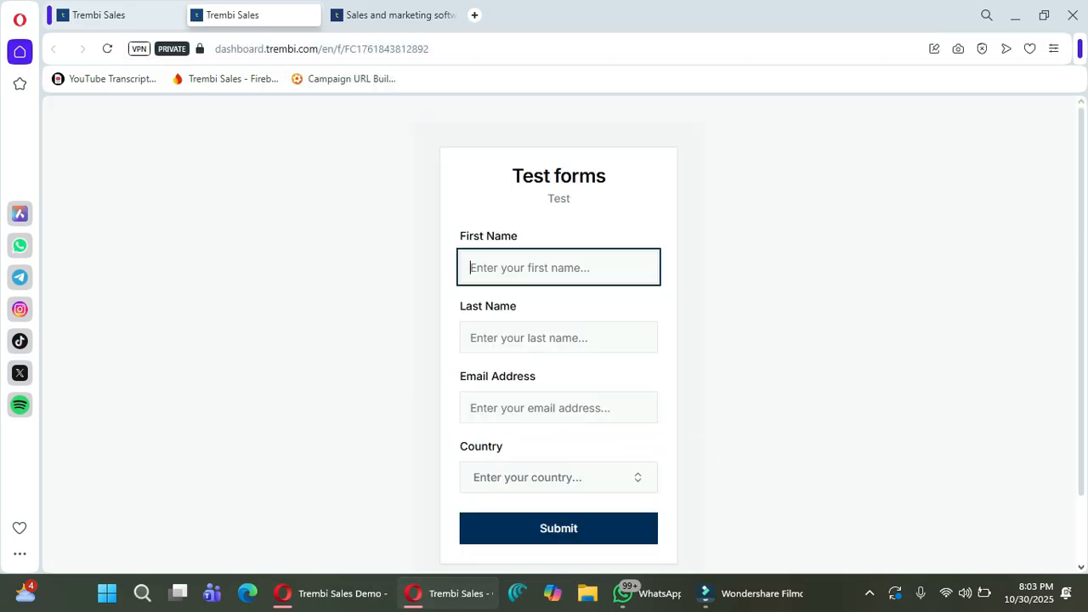
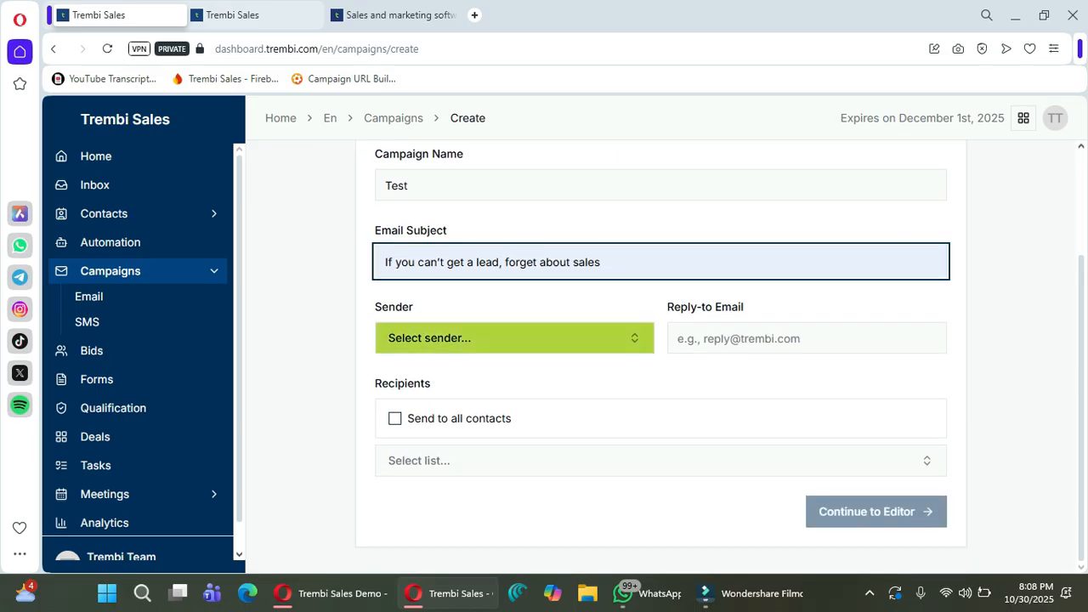
Choose Trembi as the sender of the Test campaign.
left_click(515, 338)
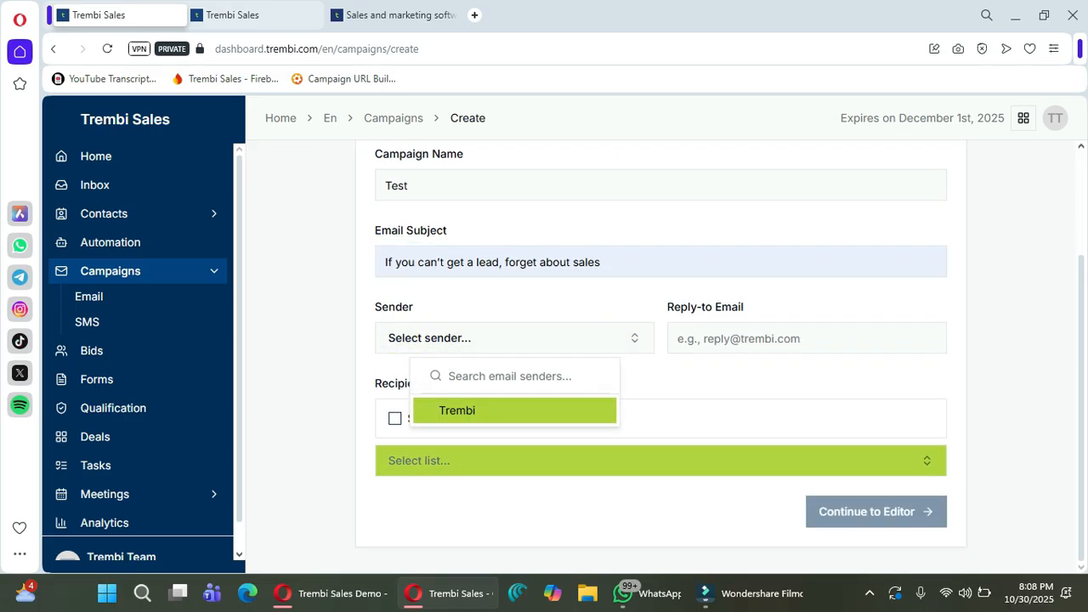
left_click(476, 410)
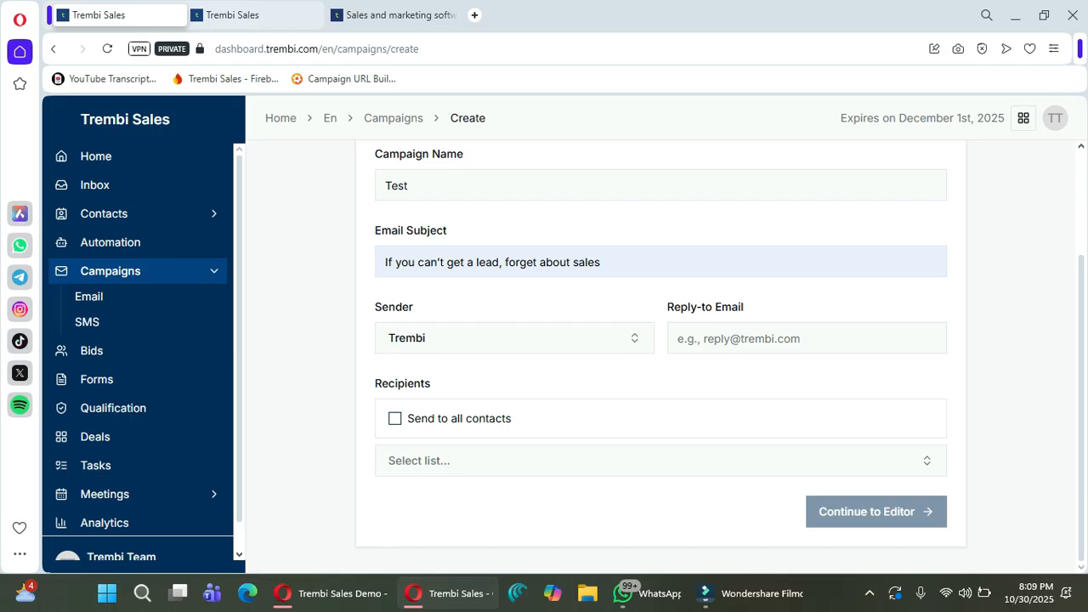
scroll(127, 493, "down", 1)
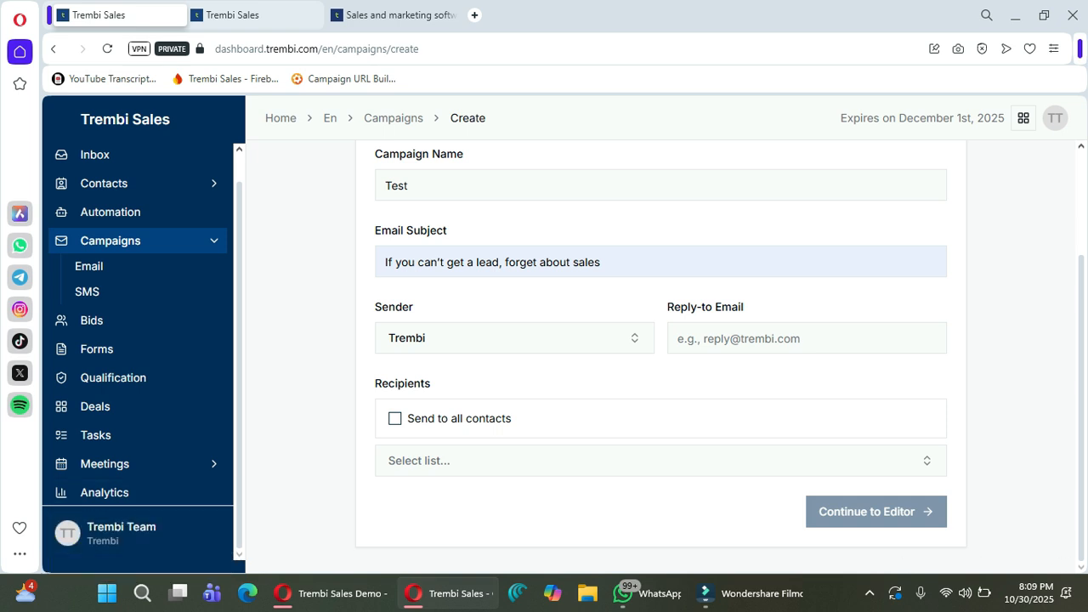
left_click(136, 533)
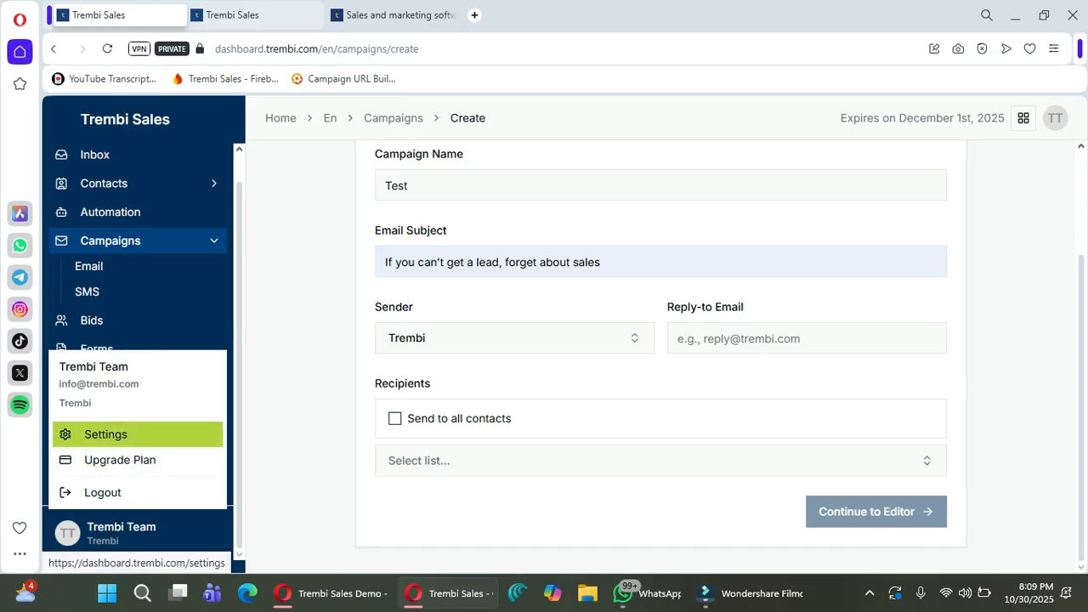
key("Escape")
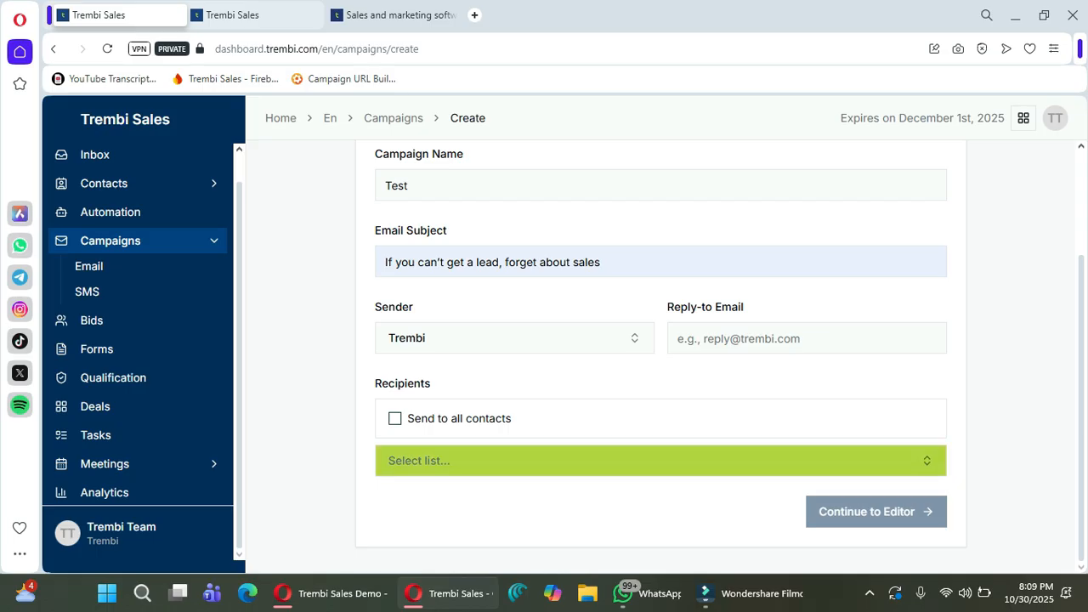
Add the Signed up users list as recipients and continue to the email editor.
left_click(660, 461)
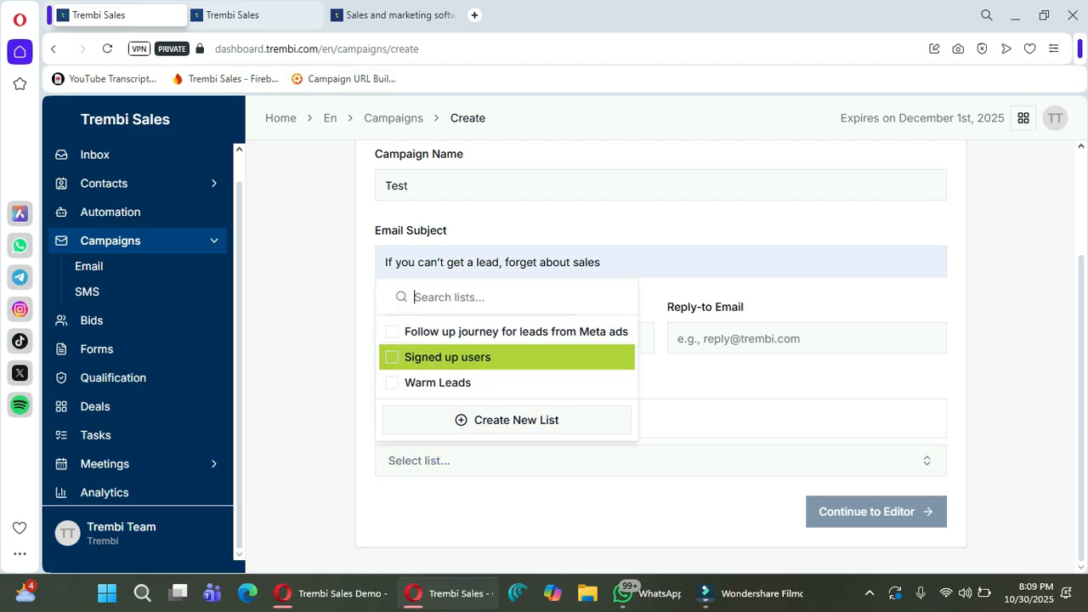
left_click(447, 357)
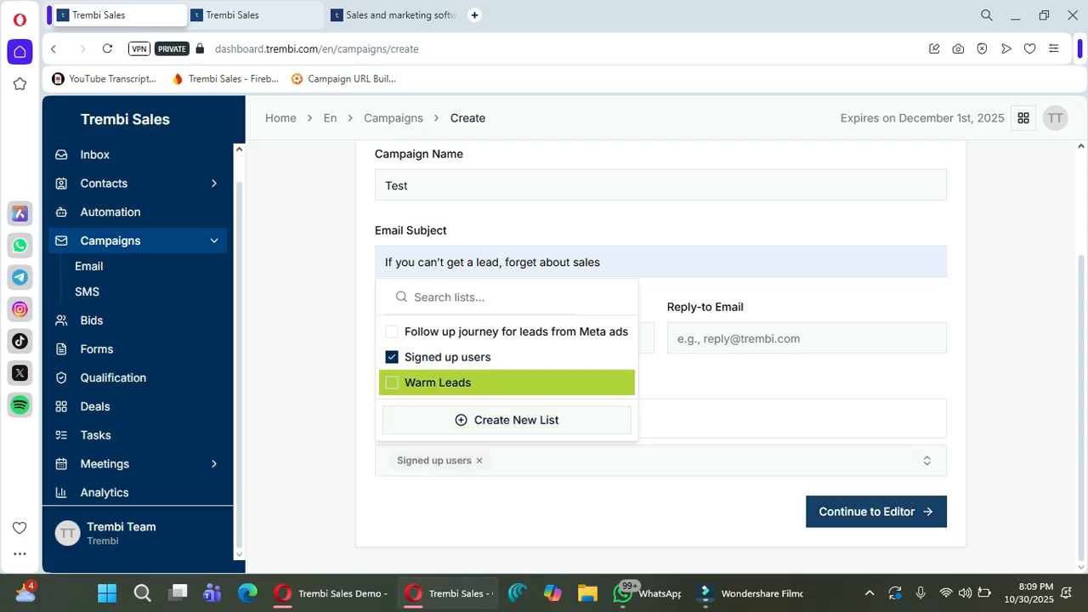
left_click(876, 511)
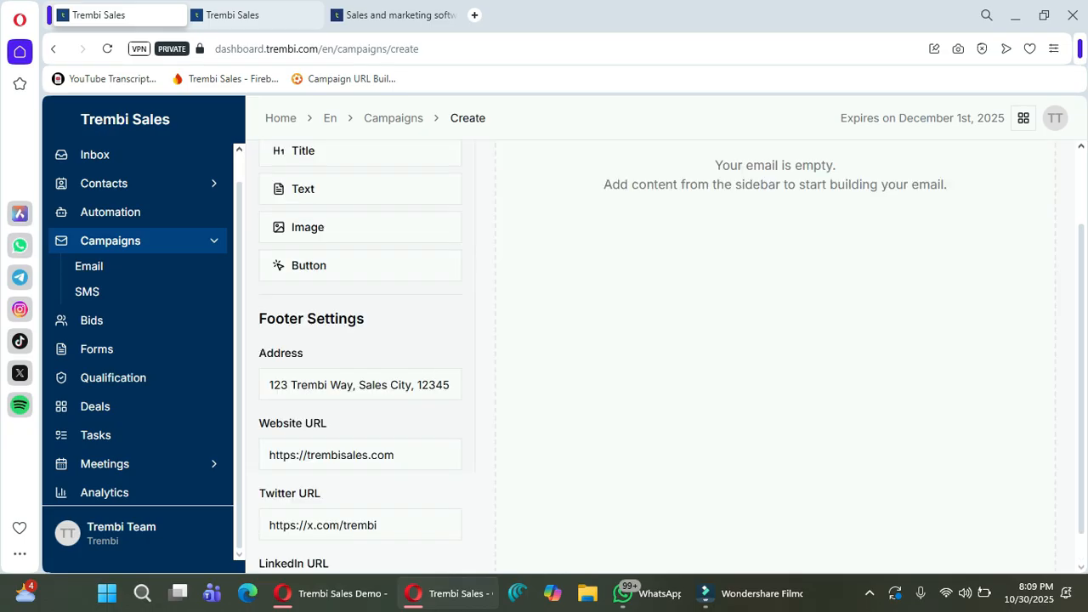
Add a text paragraph reading 'fgxcghkhcxhcgjvhkbjlkn' to the empty email.
scroll(360, 340, "up", 2)
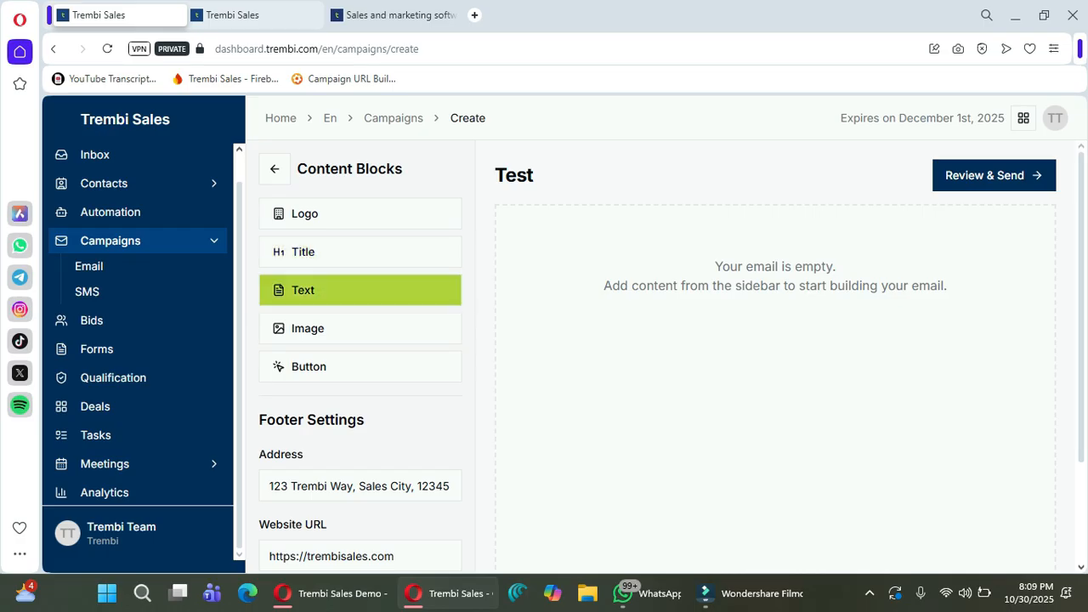
left_click(360, 290)
left_click(902, 260)
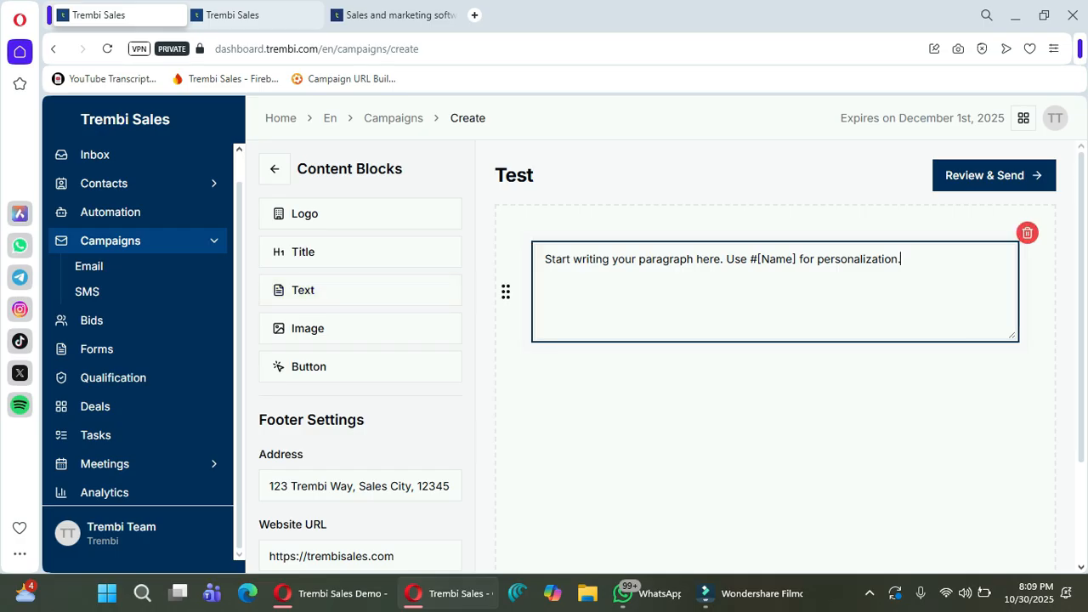
type("fgxcghkhcxhcgjvhkbjlkn")
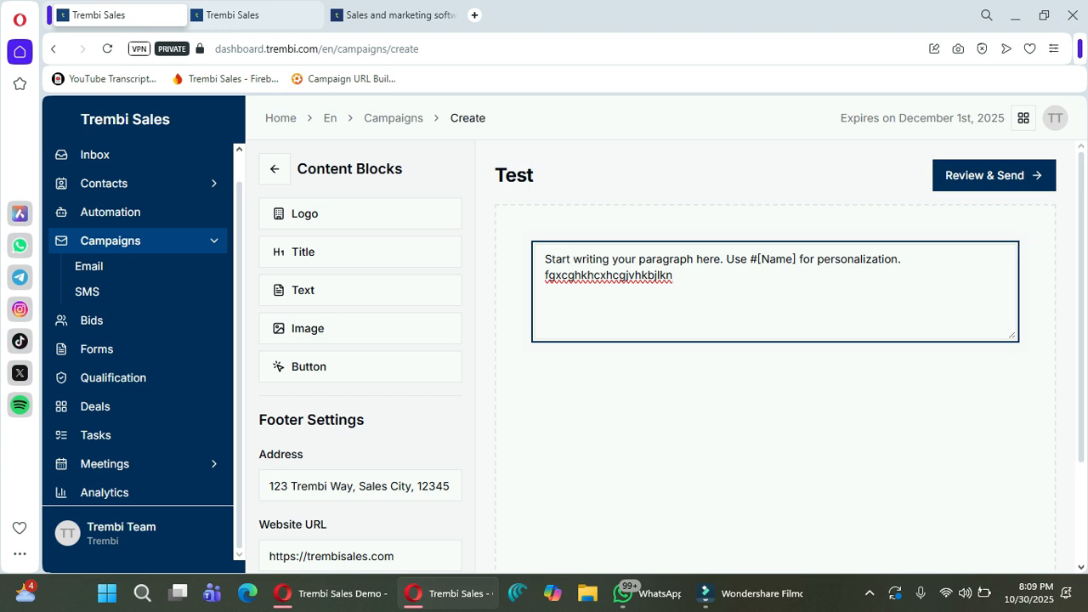
Add a Click Here button block below the paragraph and edit its link and label.
left_click(360, 366)
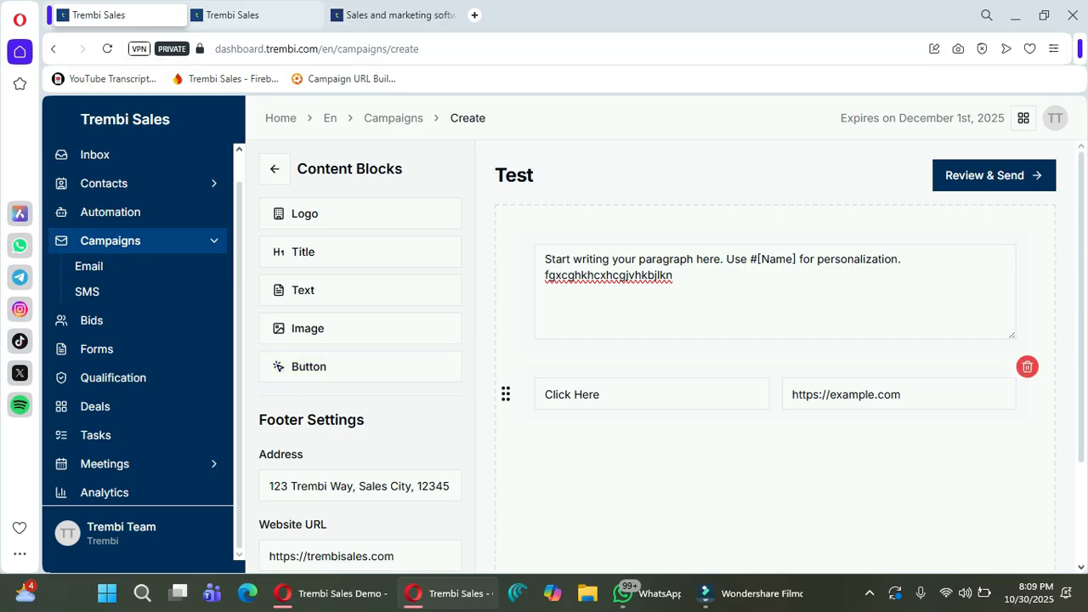
left_click(859, 394)
left_click(600, 394)
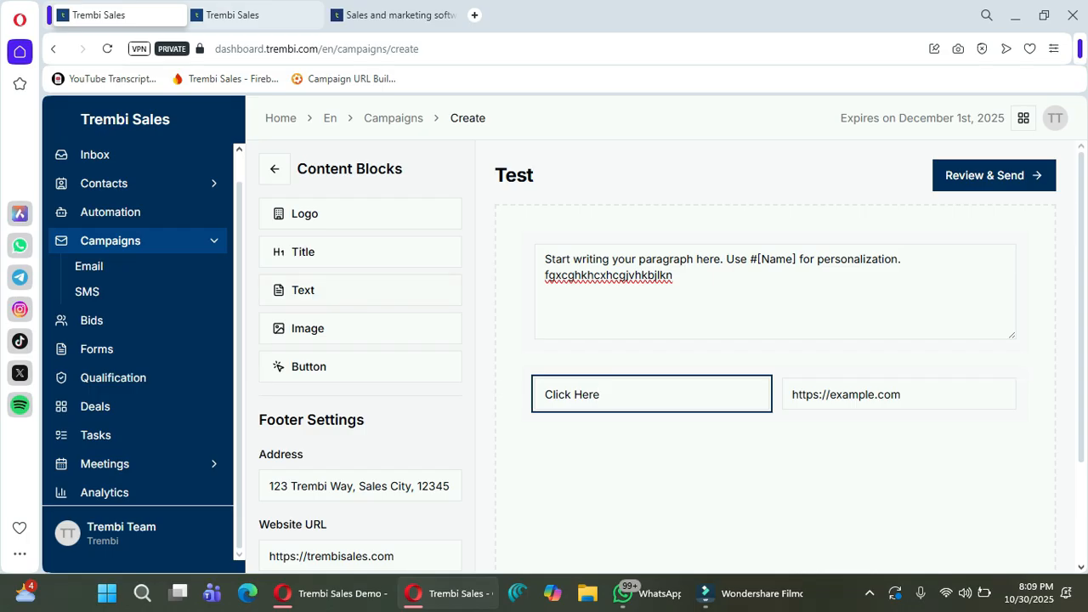
Select parts of the footer address and the website URL.
scroll(663, 340, "down", 2)
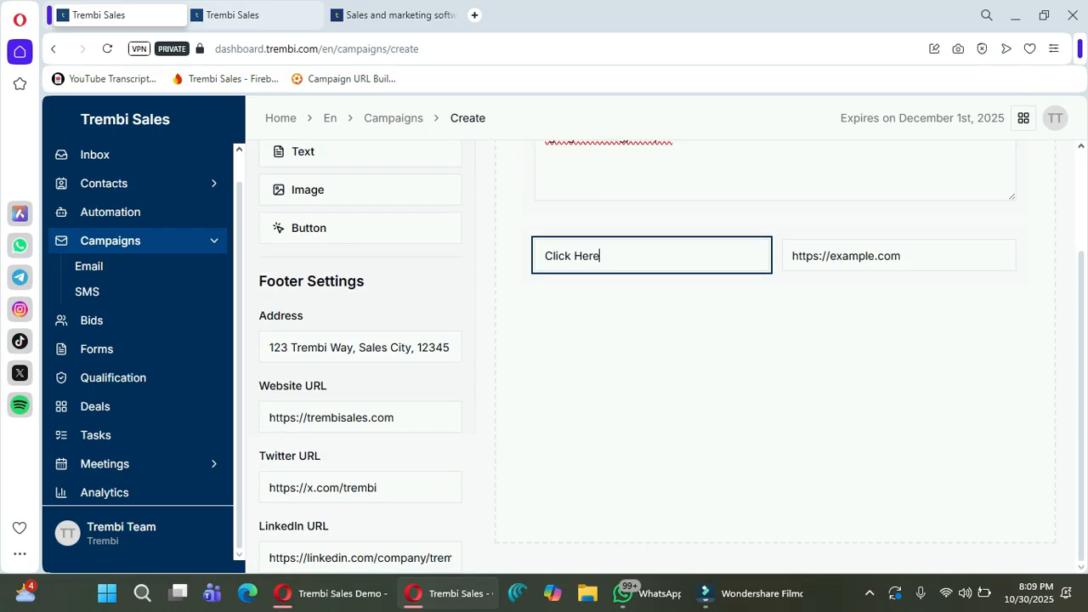
left_click(292, 349)
key("shift+Right")
key("shift+Right")
key("shift+Right")
key("shift+Right")
key("shift+Right")
key("shift+Right")
key("shift+Right")
key("shift+Right")
key("shift+Right")
key("shift+Right")
key("shift+Right")
key("shift+Right")
key("shift+Right")
key("shift+Right")
key("shift+Right")
key("shift+Right")
key("shift+Right")
key("shift+Right")
key("shift+Right")
key("shift+Right")
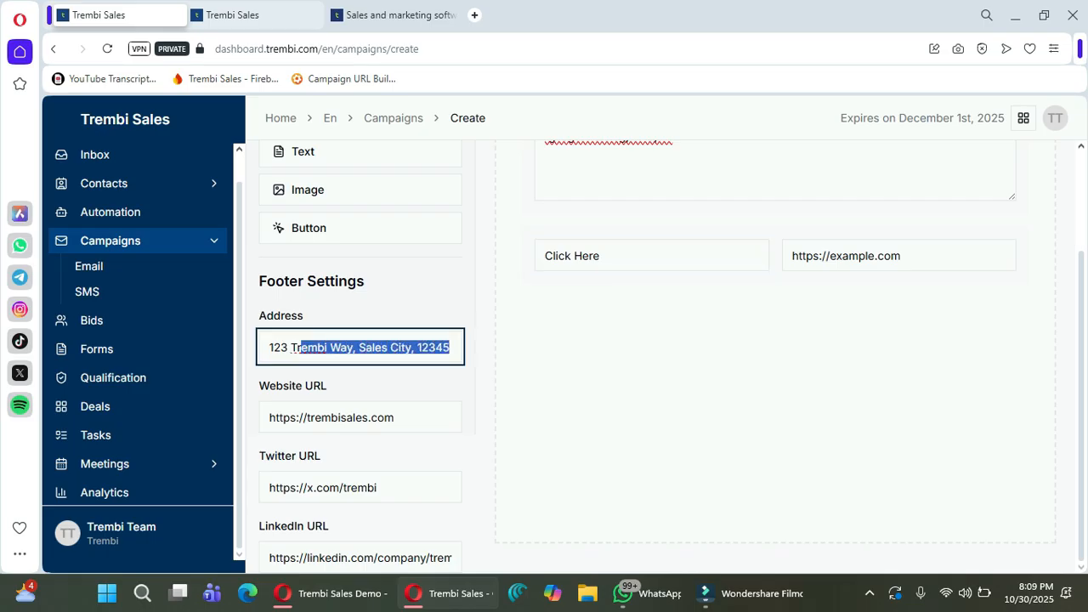
left_click(346, 417)
key("shift+Right")
key("shift+Right")
key("shift+Right")
key("shift+Right")
key("shift+Right")
key("shift+Right")
key("shift+Right")
key("shift+Right")
scroll(664, 357, "up", 2)
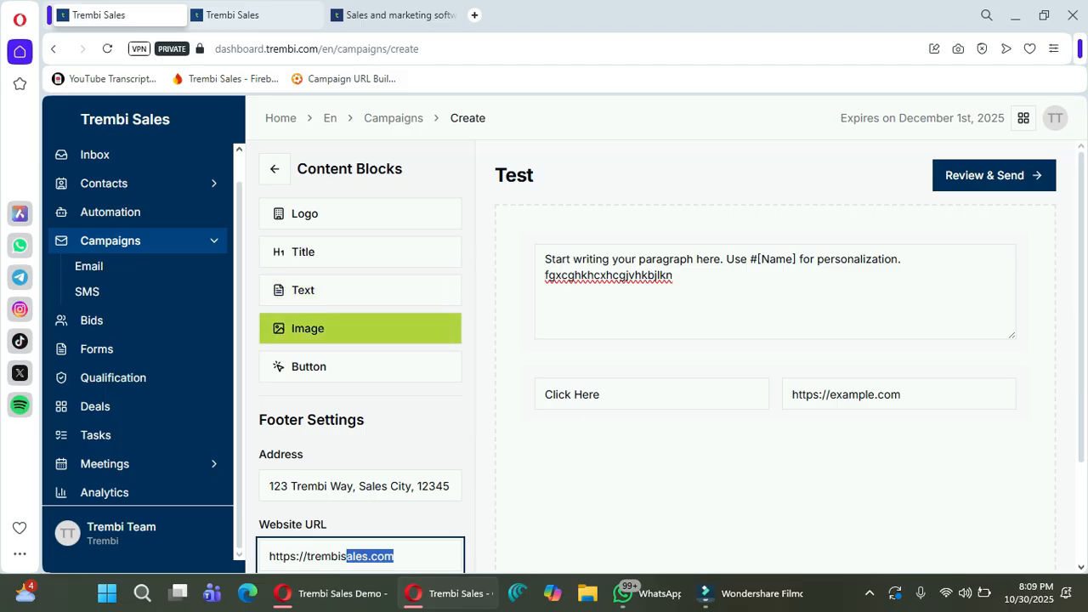
Add an image block with the uploaded Africa Expansion picture, then go to Review & Send.
left_click(340, 328)
scroll(765, 408, "down", 2)
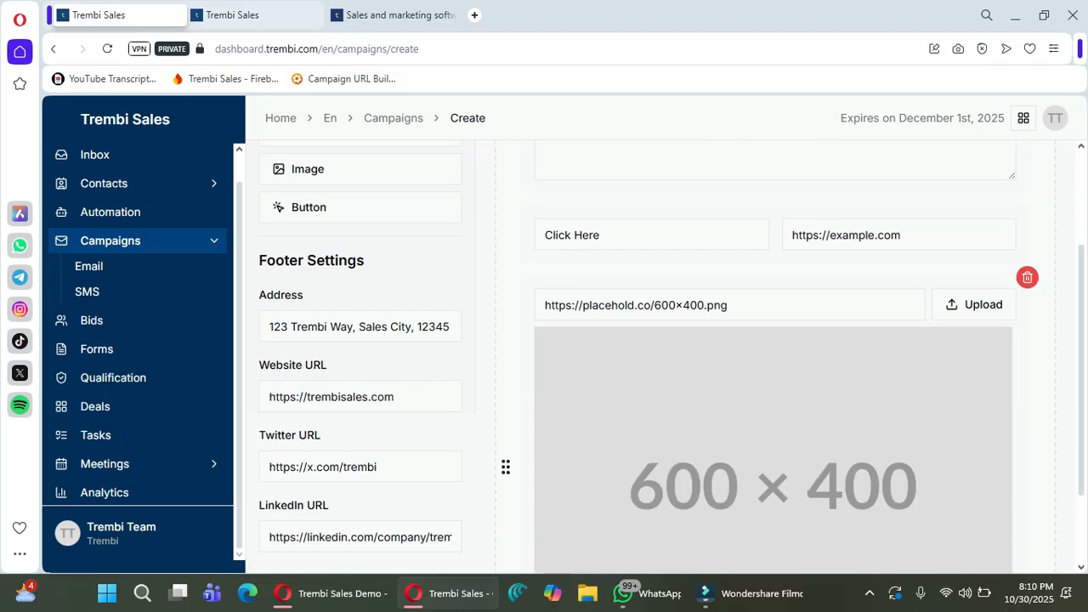
left_click(975, 305)
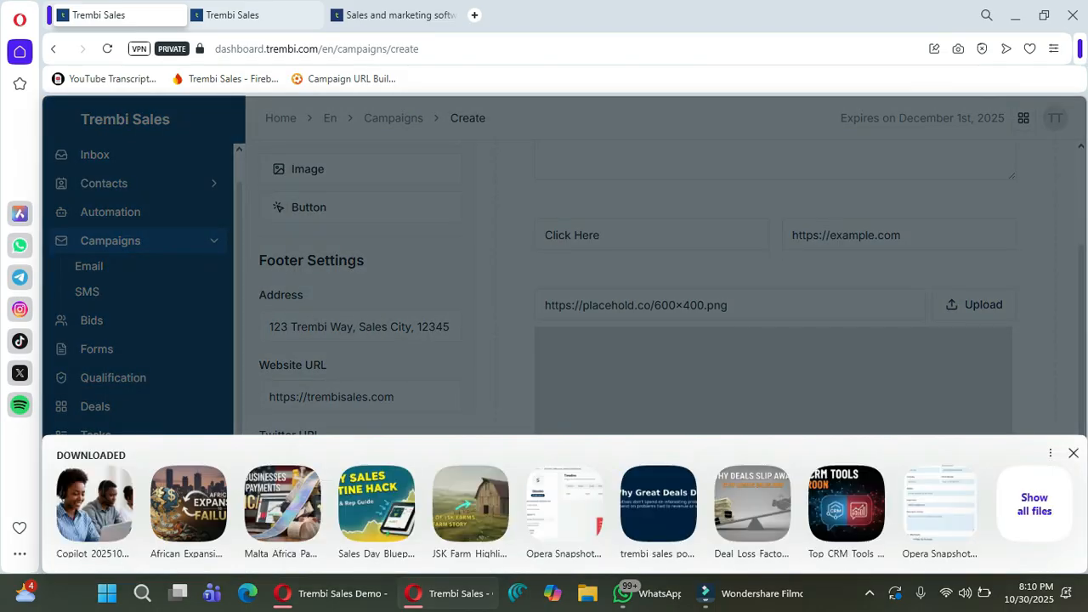
left_click(1074, 454)
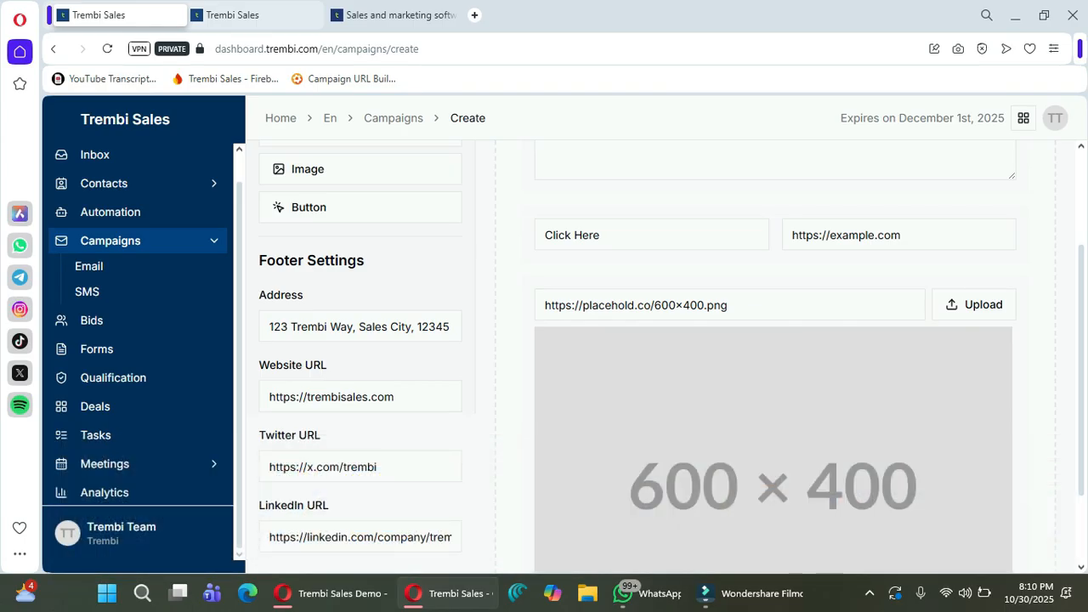
scroll(776, 358, "down", 2)
scroll(775, 357, "up", 3)
scroll(776, 358, "down", 3)
scroll(776, 357, "up", 3)
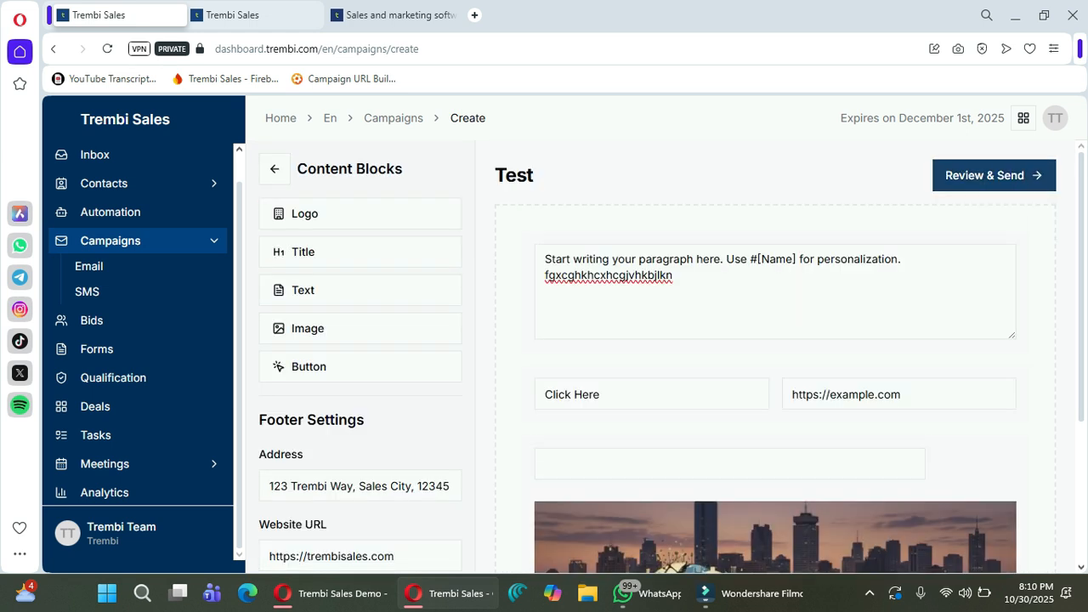
left_click(994, 175)
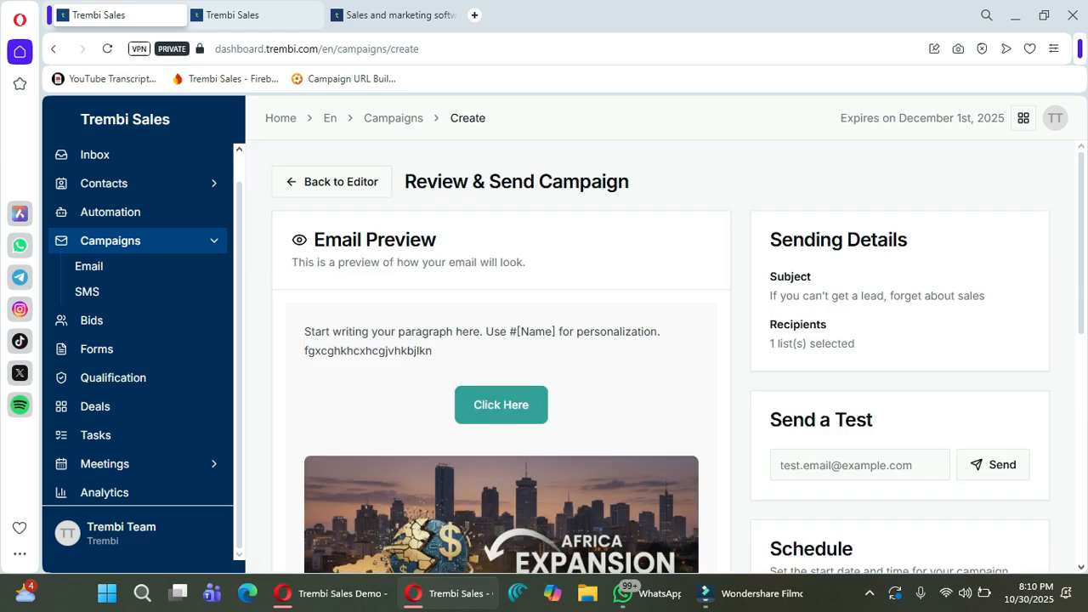
Check the start date picker and test email field, then open Contacts > Lists.
scroll(679, 358, "down", 4)
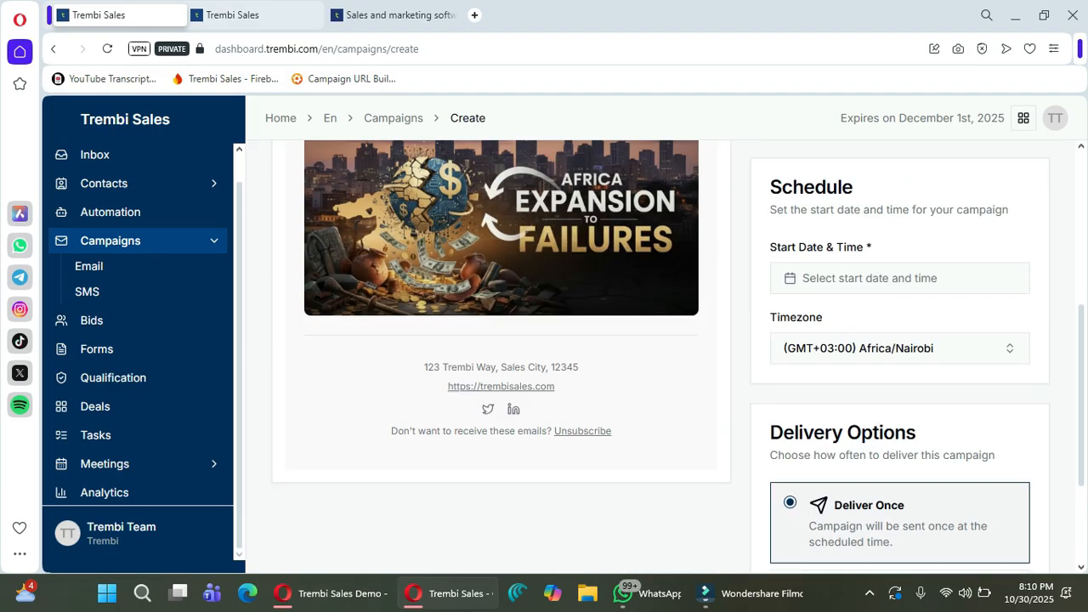
scroll(678, 357, "up", 5)
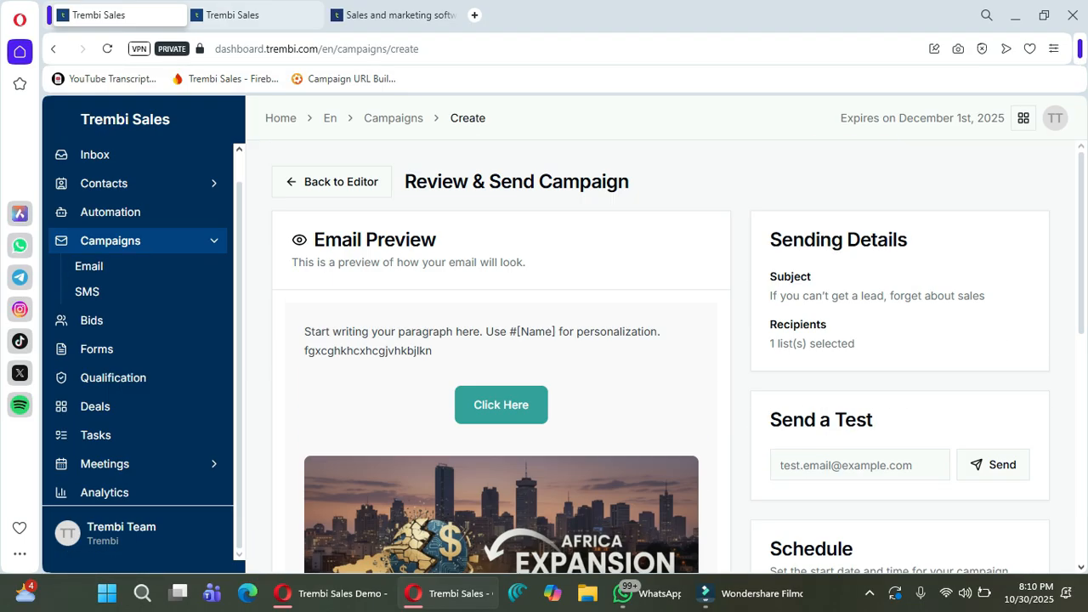
scroll(899, 242, "down", 4)
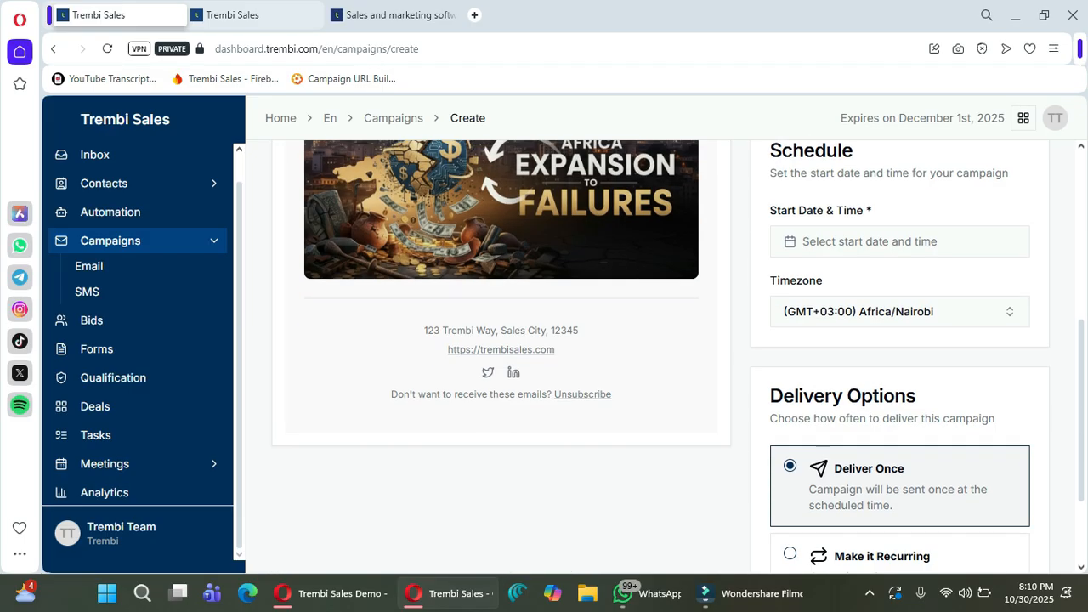
left_click(900, 242)
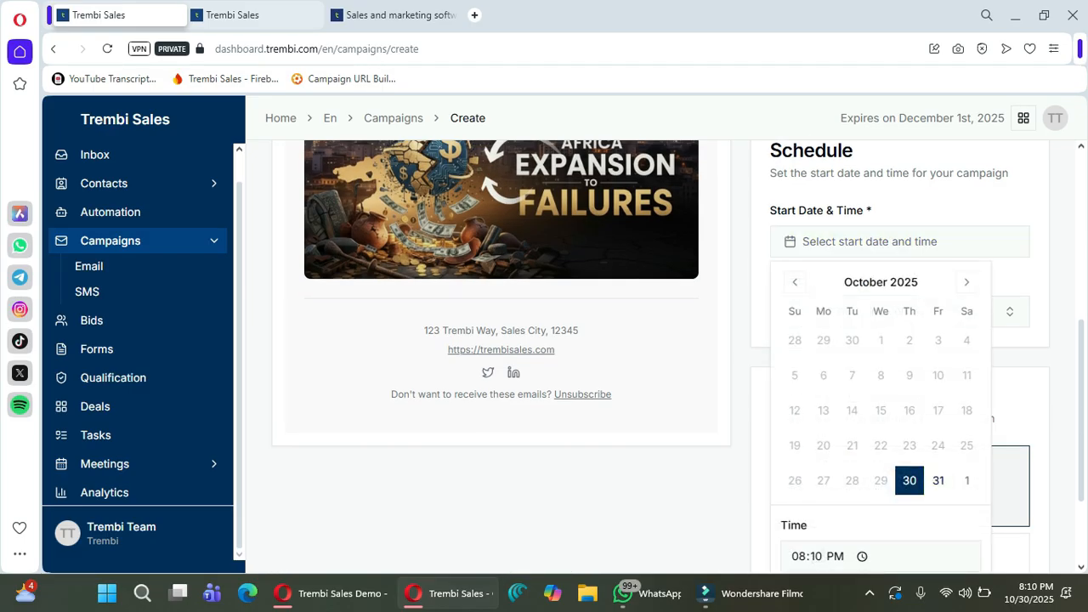
key("Escape")
scroll(900, 358, "down", 2)
scroll(663, 358, "up", 6)
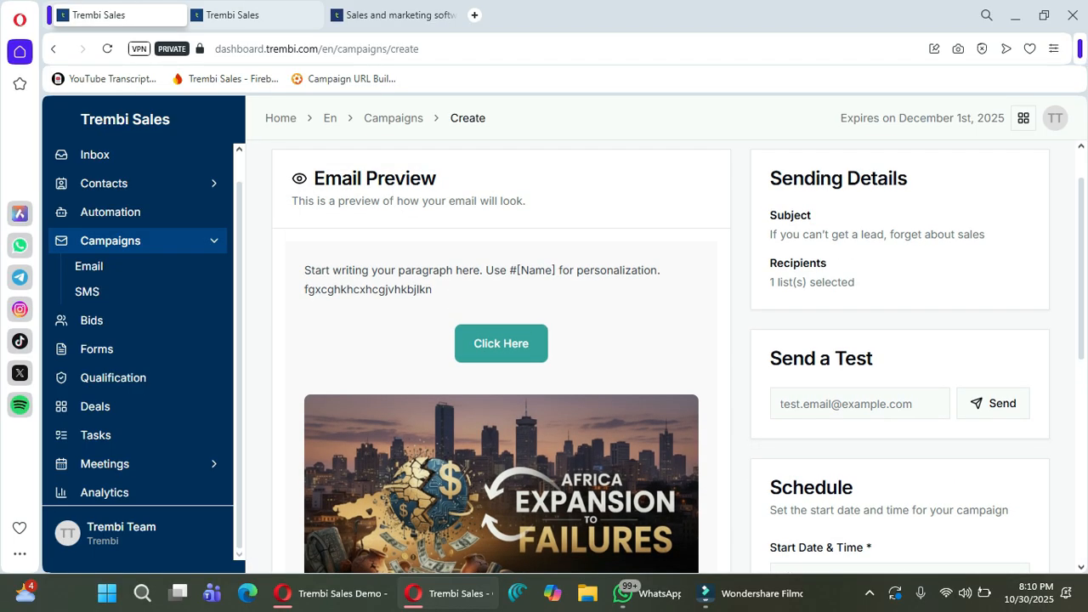
left_click(860, 404)
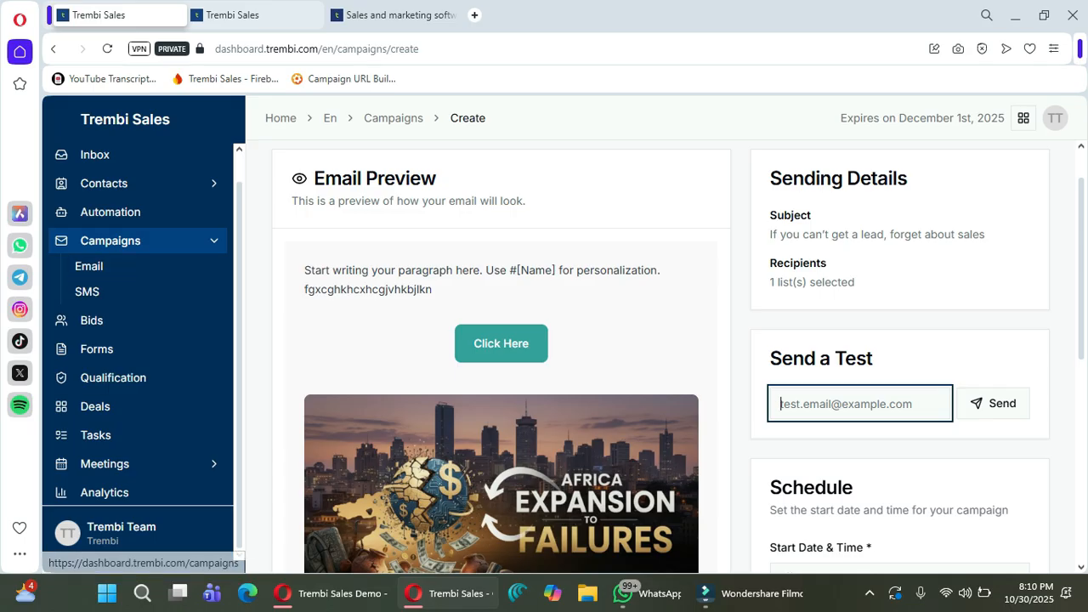
left_click(103, 183)
left_click(87, 234)
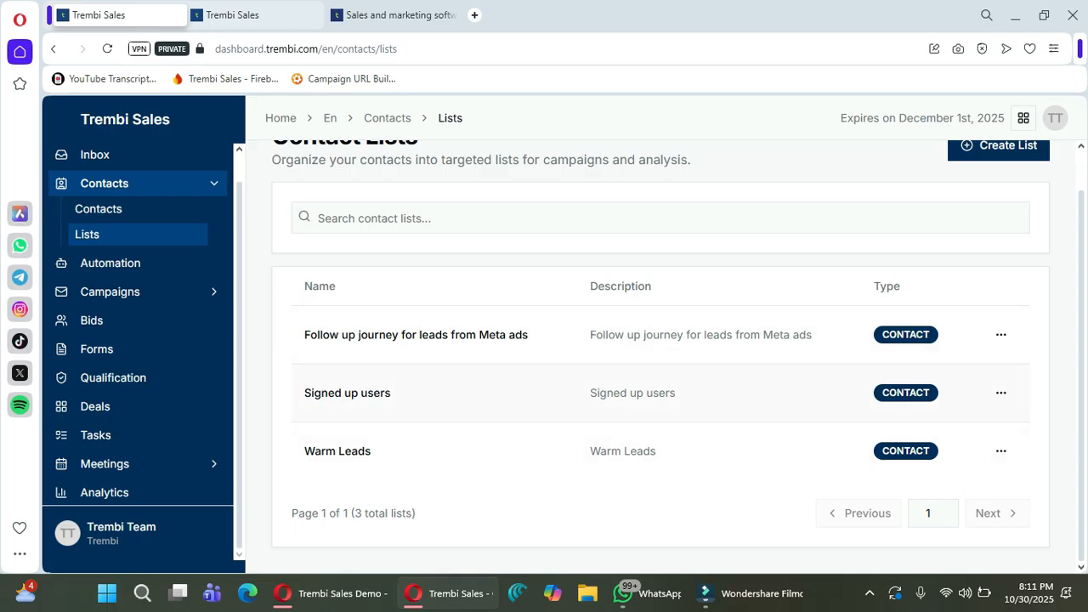
View the Meta ads follow-up list's contacts, then open Campaigns > Email.
left_click_drag(531, 334, 303, 334)
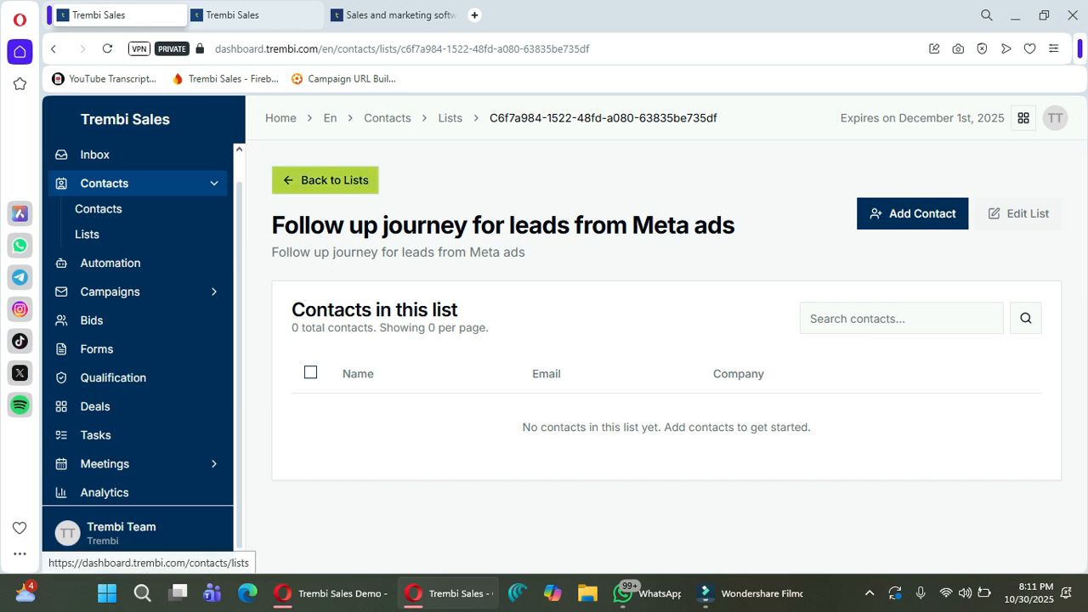
left_click(326, 180)
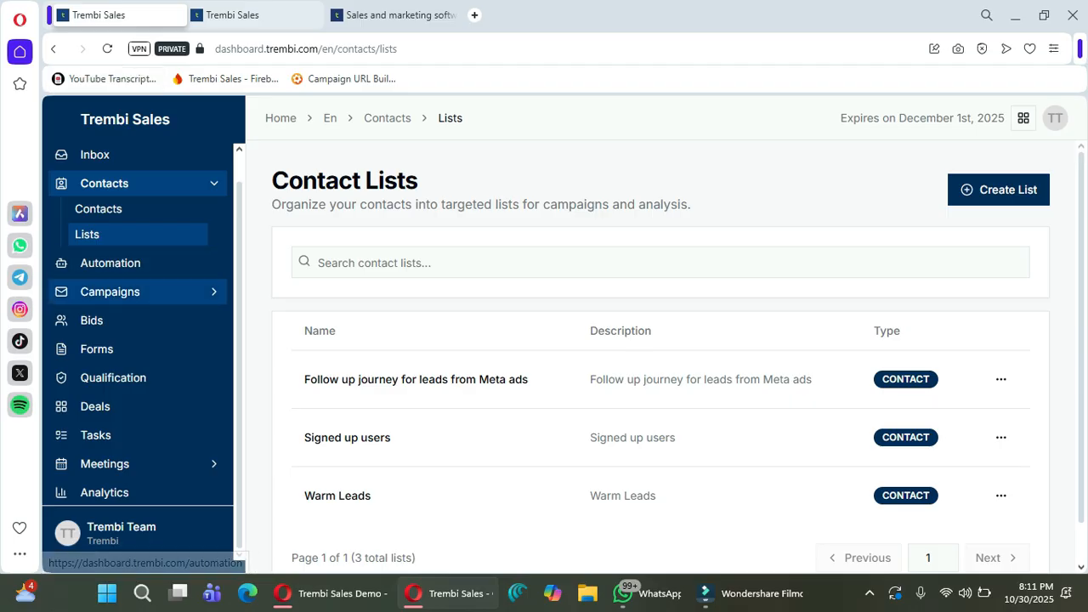
left_click(111, 291)
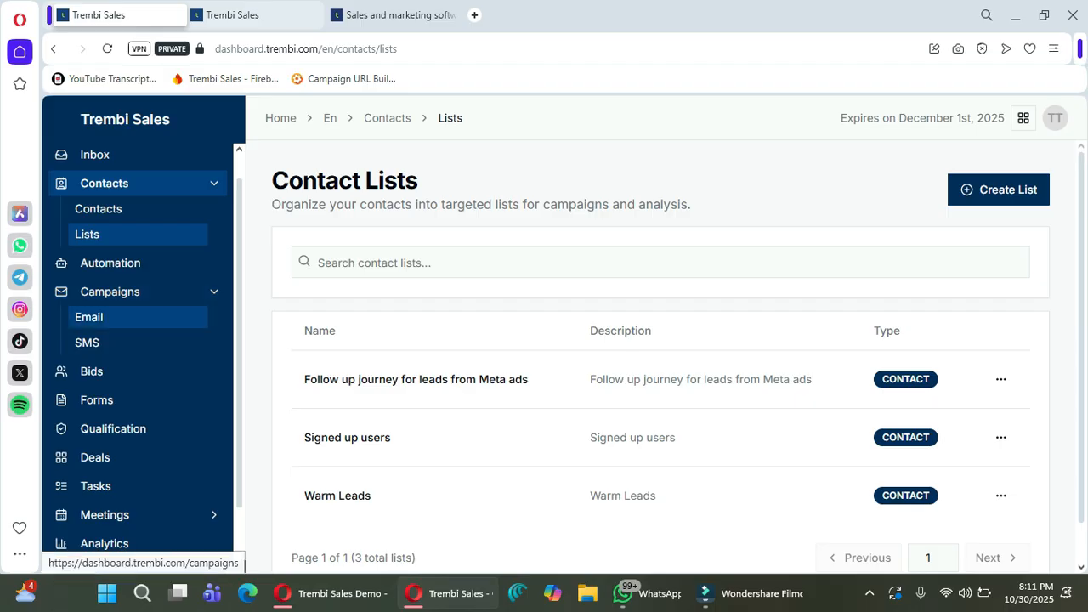
left_click(89, 318)
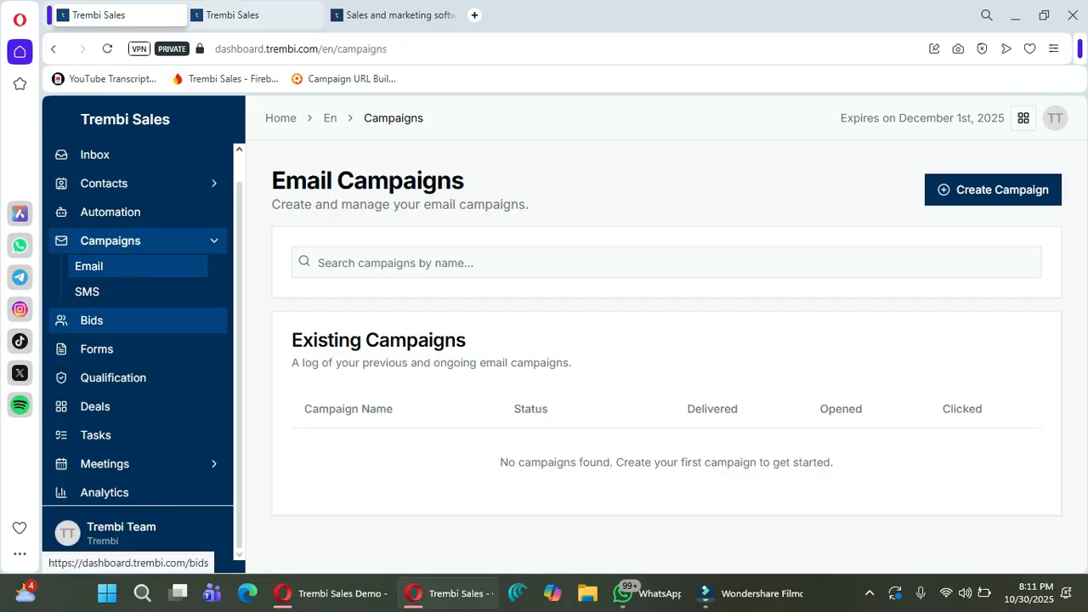
Create a new SMS campaign with a suggested name, targeting the Signed up users list.
left_click(87, 292)
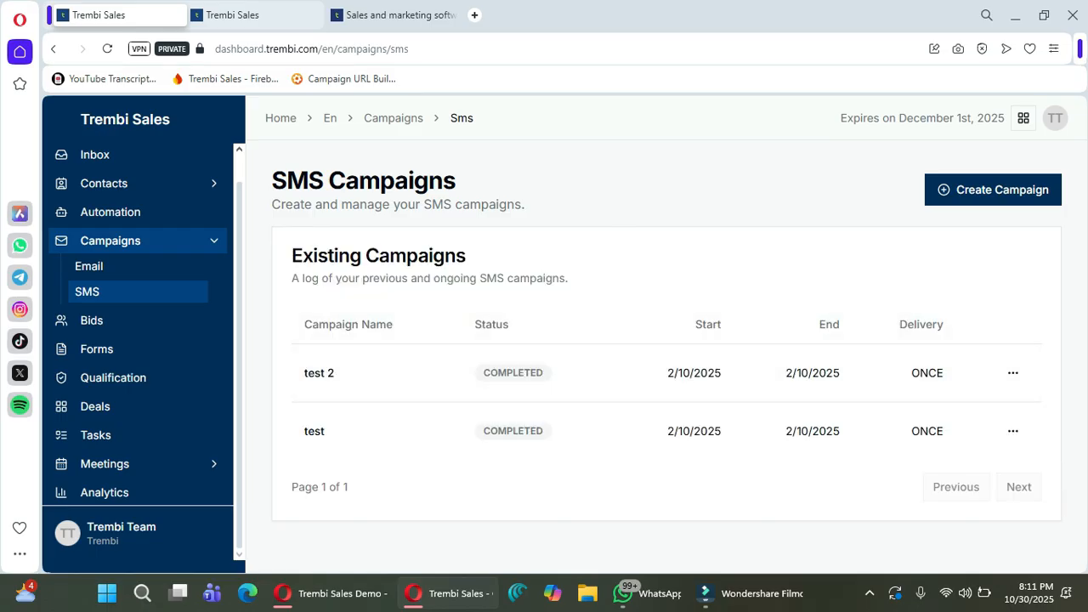
left_click(993, 190)
left_click(451, 331)
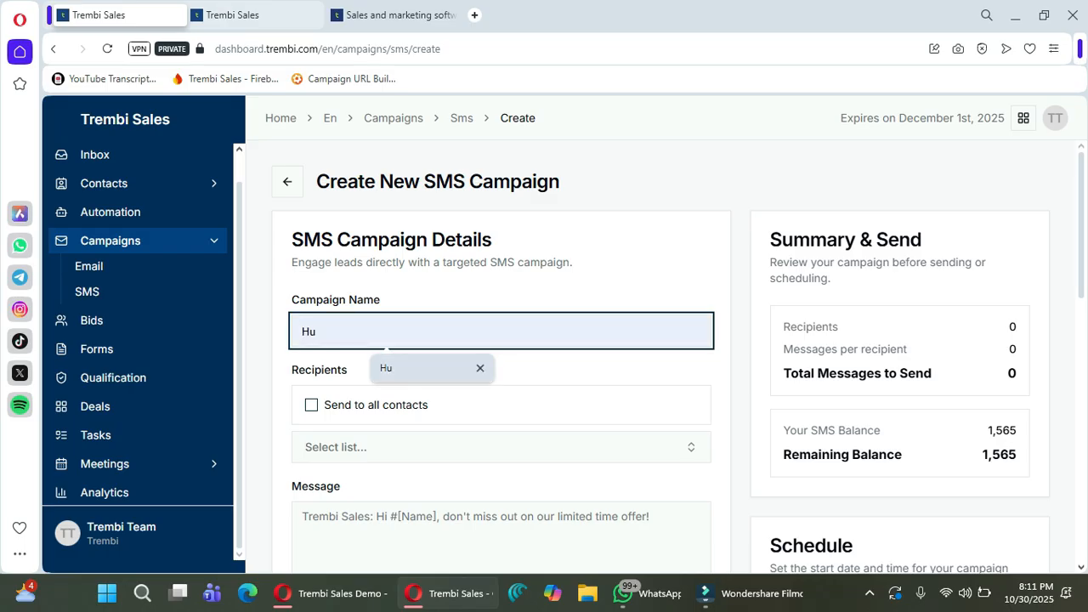
left_click(417, 368)
left_click(416, 447)
left_click(374, 343)
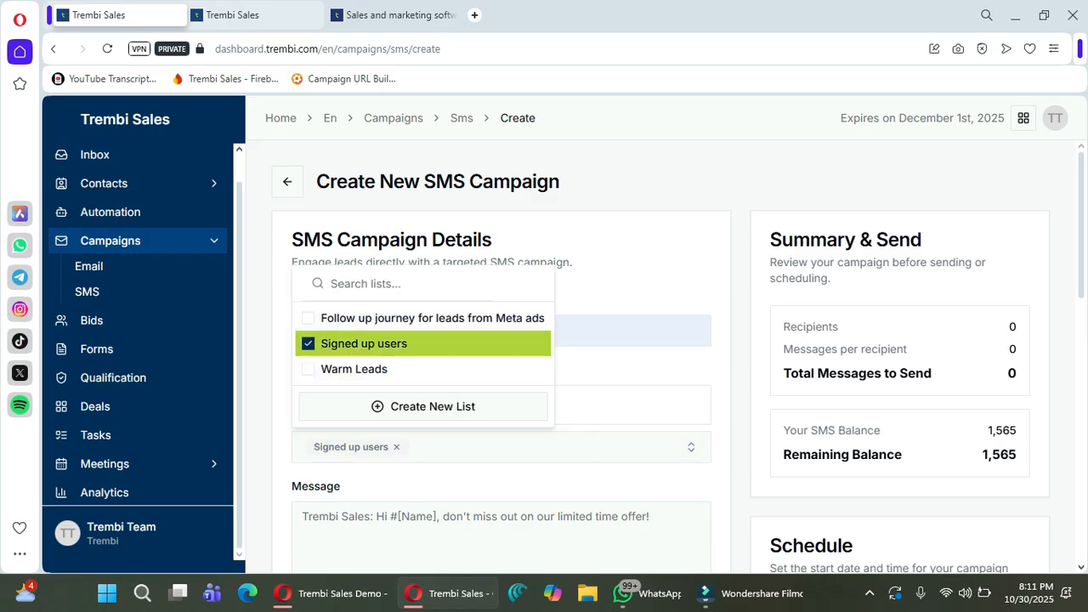
scroll(502, 357, "down", 3)
key("Escape")
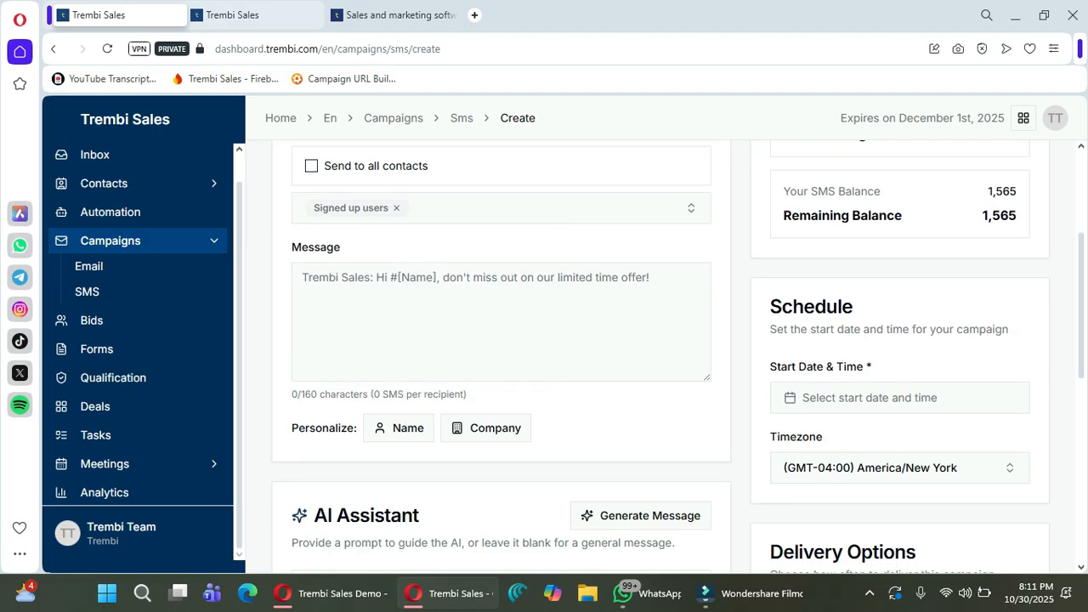
Write the SMS message 'cfghkj'.
left_click(476, 312)
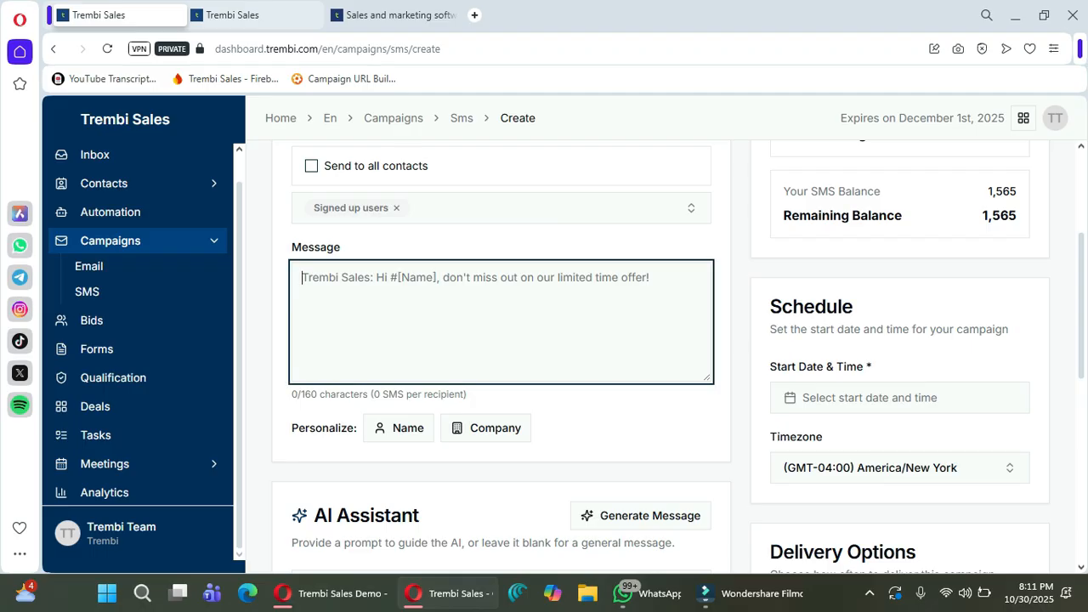
type("cfghkj")
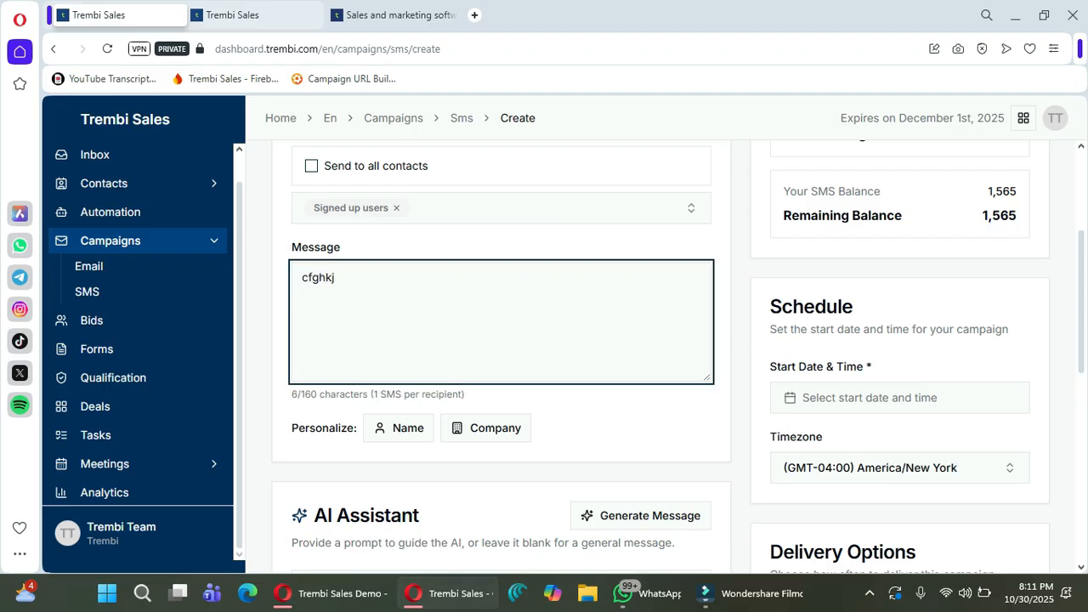
scroll(596, 340, "up", 1)
scroll(596, 340, "down", 3)
Check the start date calendar and timezone list without changing them.
left_click(900, 239)
left_click(899, 239)
left_click(899, 239)
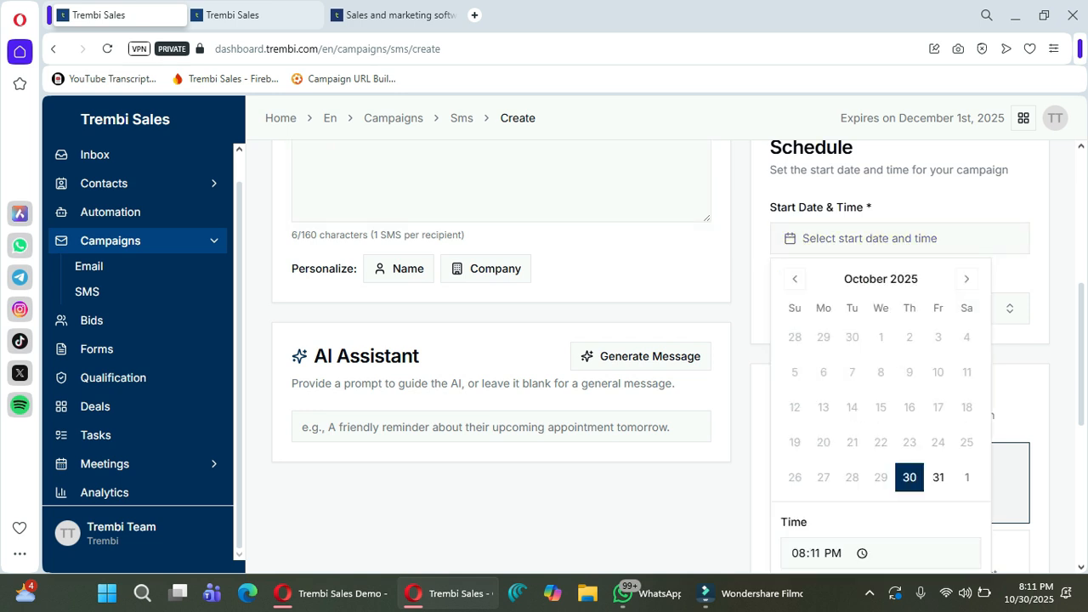
key("Escape")
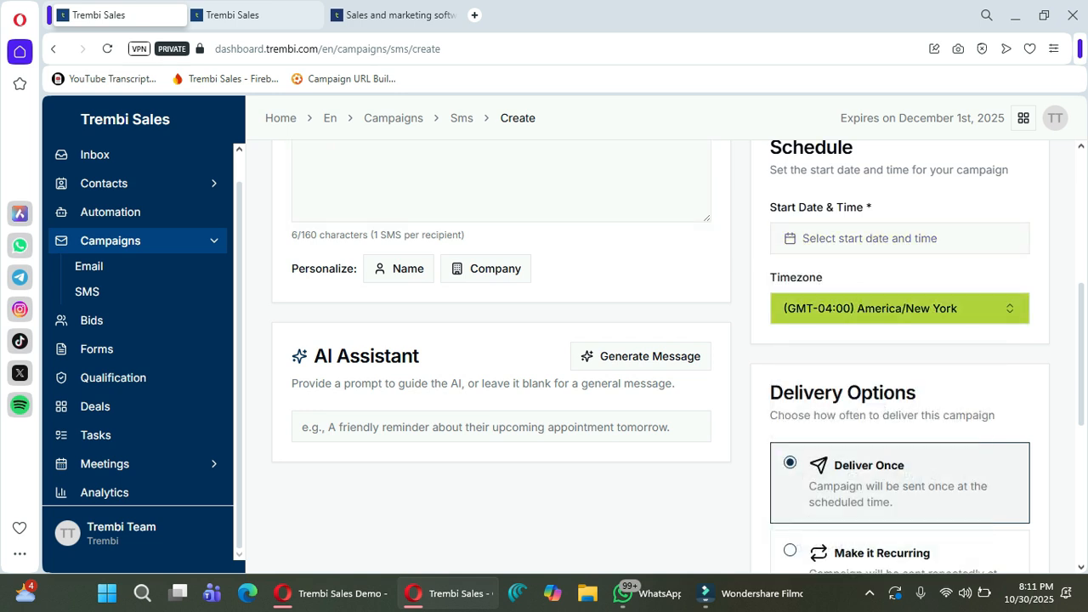
left_click(899, 308)
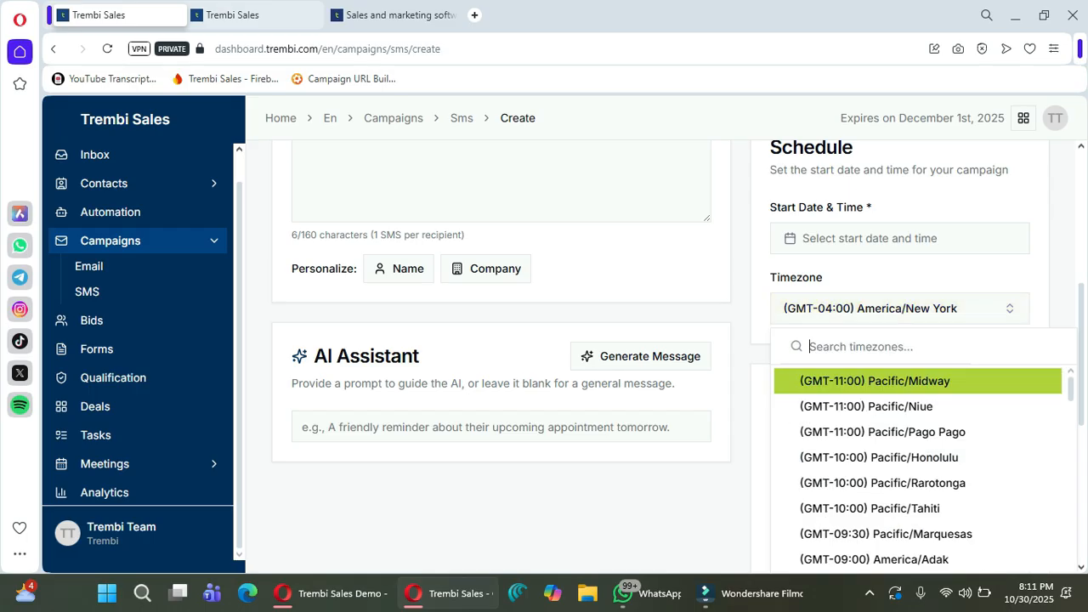
key("Escape")
scroll(899, 354, "down", 5)
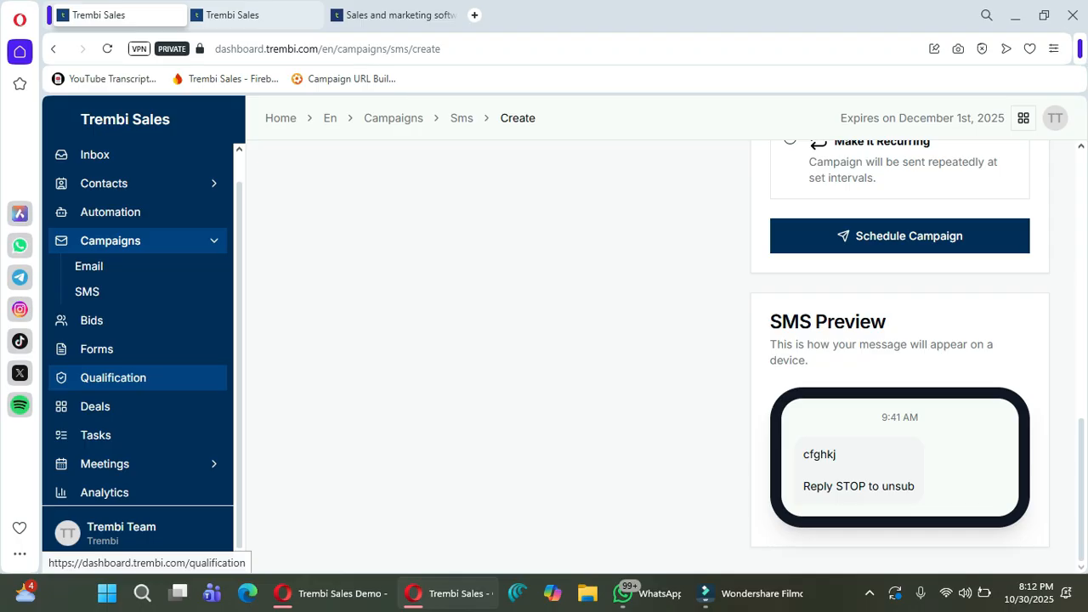
Open lead Qualification and compare the Warm Leads and Cold Leads tabs.
left_click(113, 378)
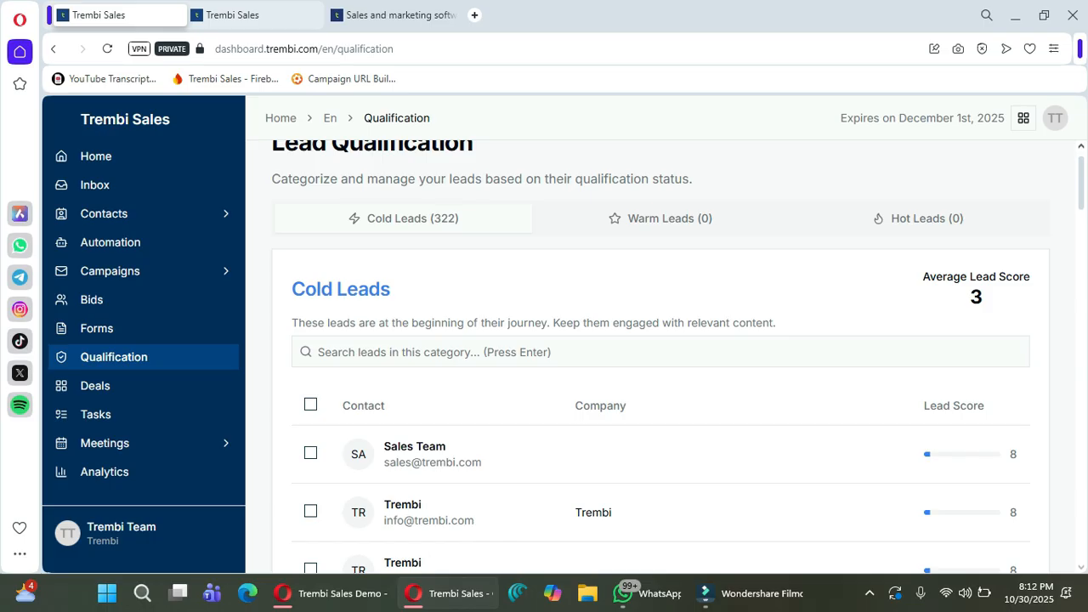
scroll(661, 358, "down", 2)
scroll(660, 357, "up", 1)
scroll(661, 357, "down", 2)
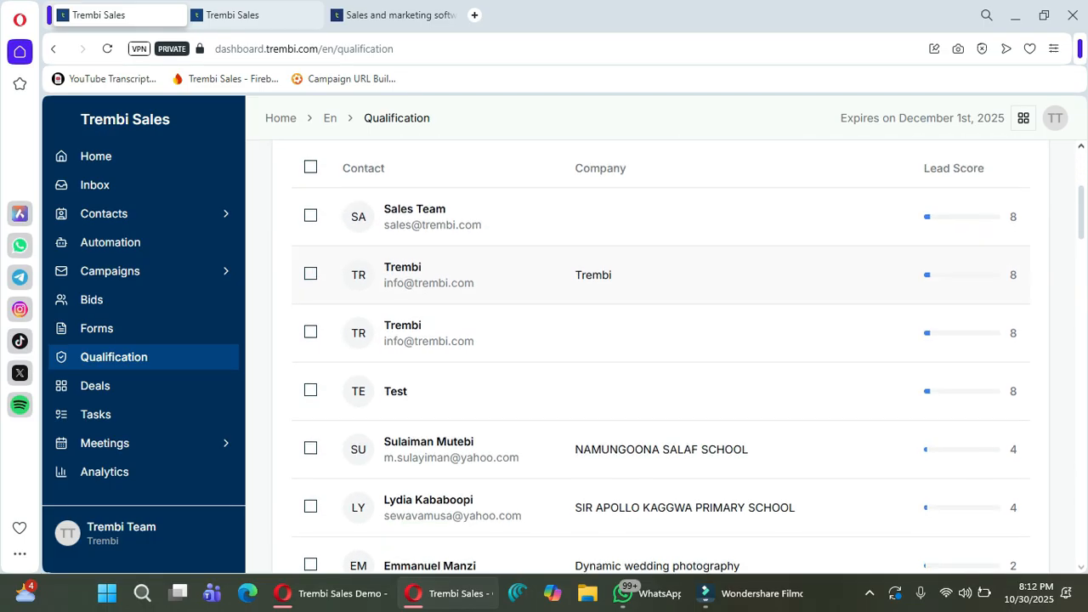
scroll(660, 357, "down", 3)
scroll(660, 357, "up", 5)
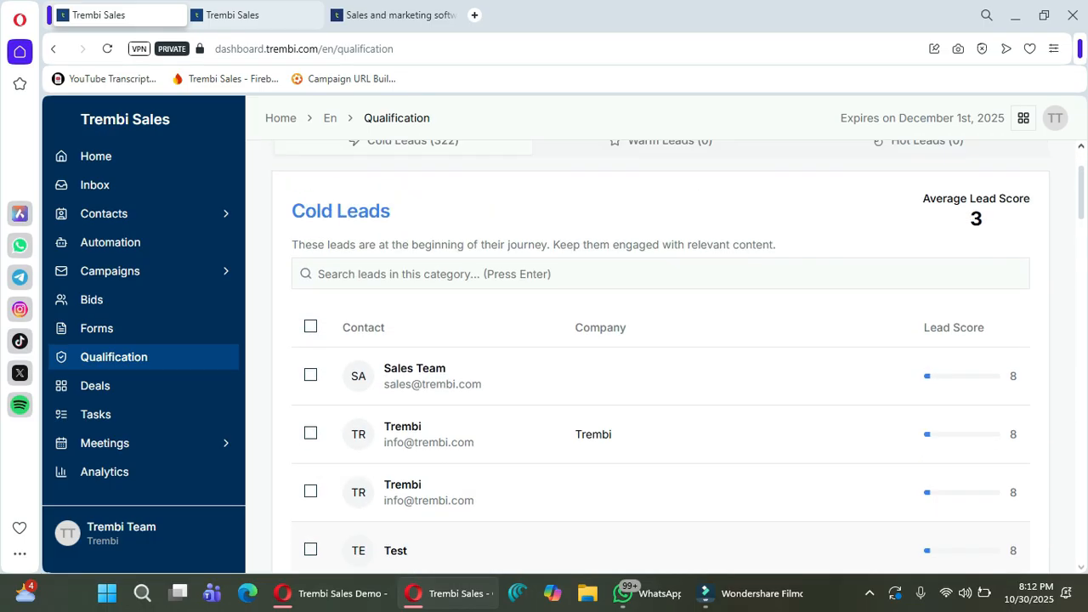
scroll(661, 357, "up", 2)
left_click(660, 256)
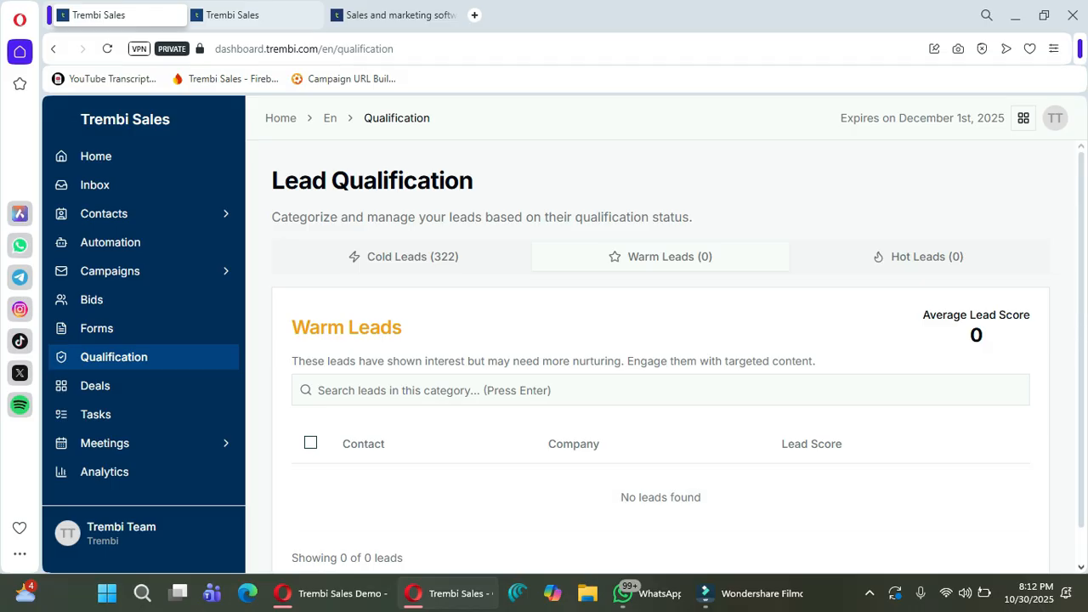
left_click(404, 256)
scroll(660, 357, "down", 1)
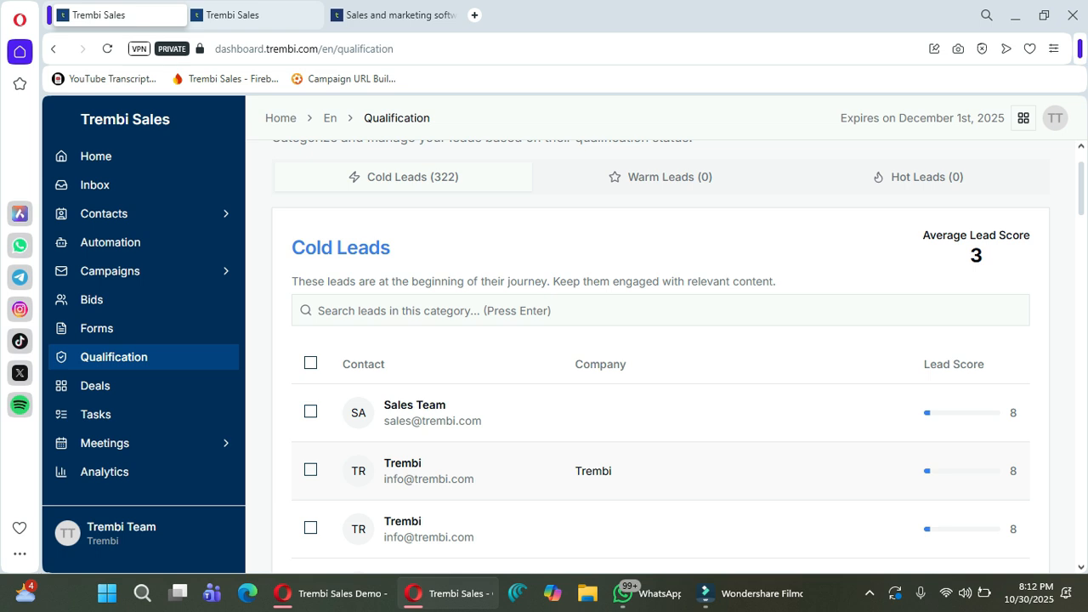
View the Trembi contact's details, then go to Automation workflows.
left_click(429, 471)
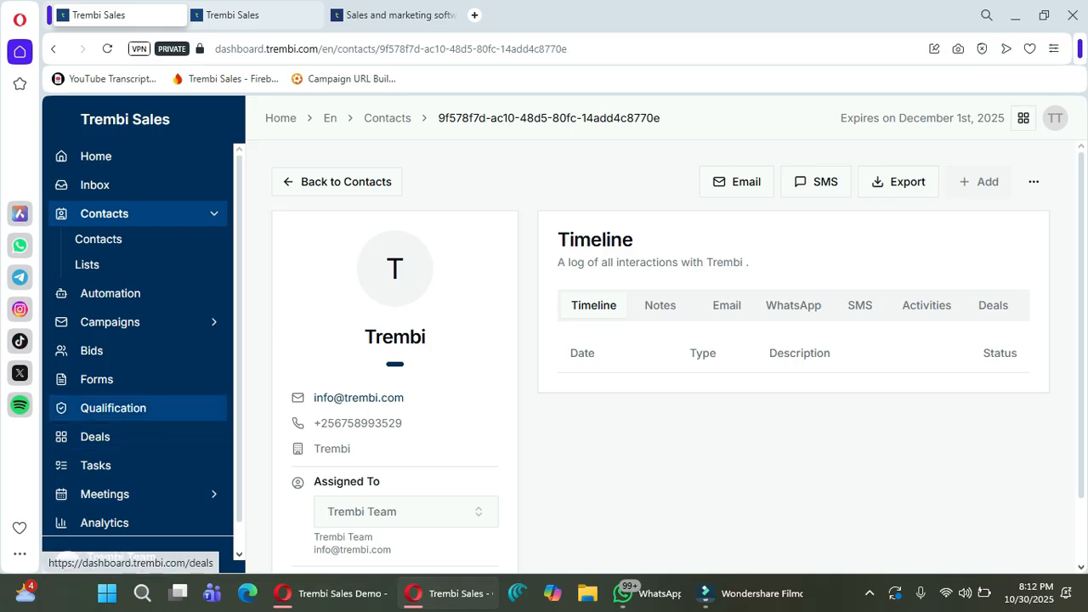
left_click(113, 408)
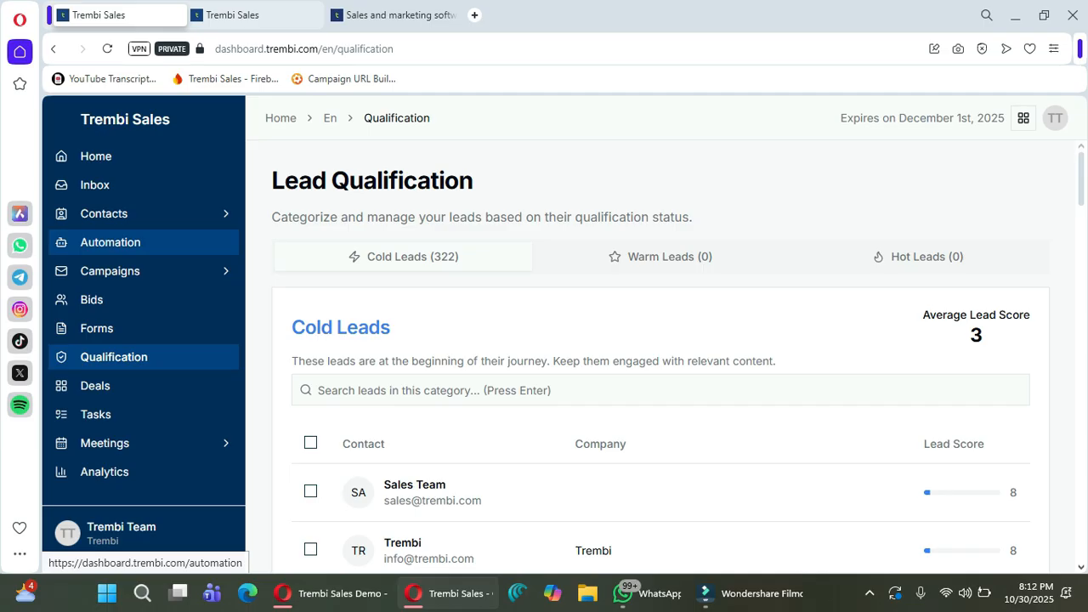
left_click(111, 243)
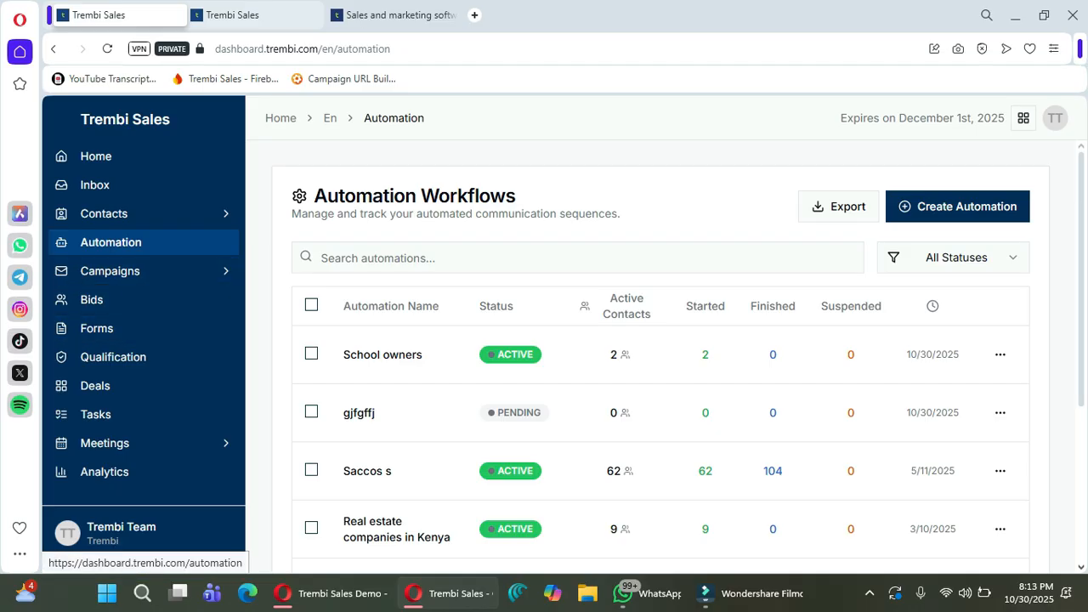
Create automation 'signed up users' with description 'signed up' and open its builder.
left_click(959, 207)
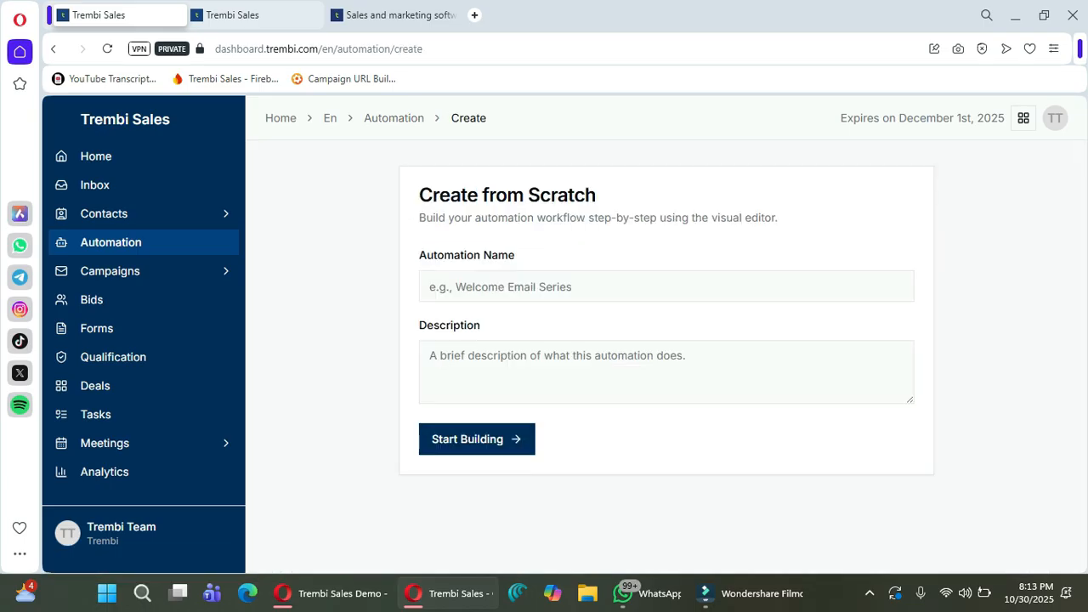
left_click(510, 287)
type("s")
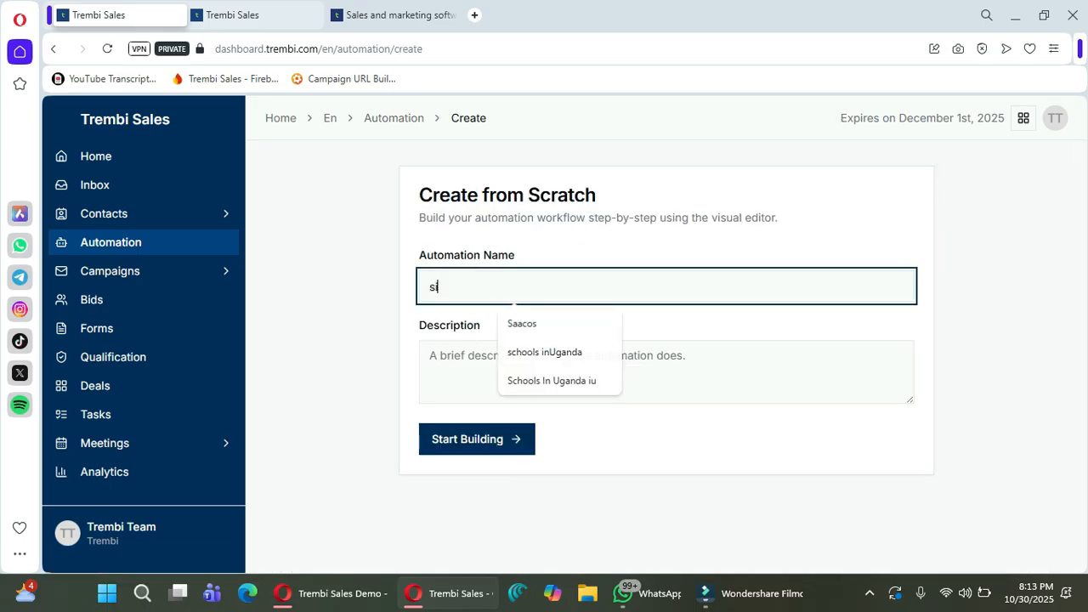
type("igned up use")
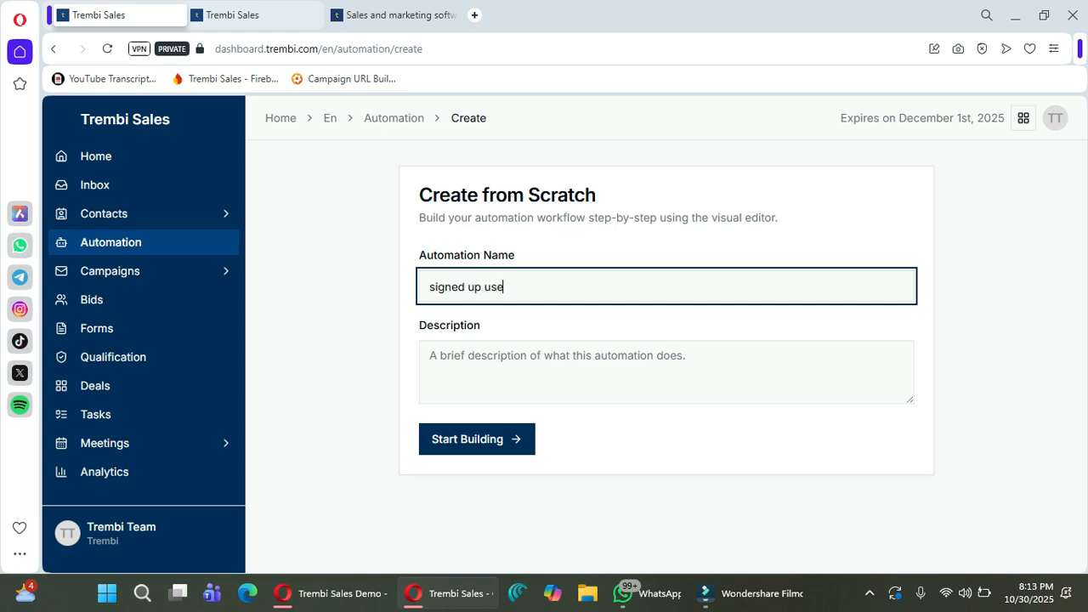
type("rs")
left_click(596, 372)
type("signed u")
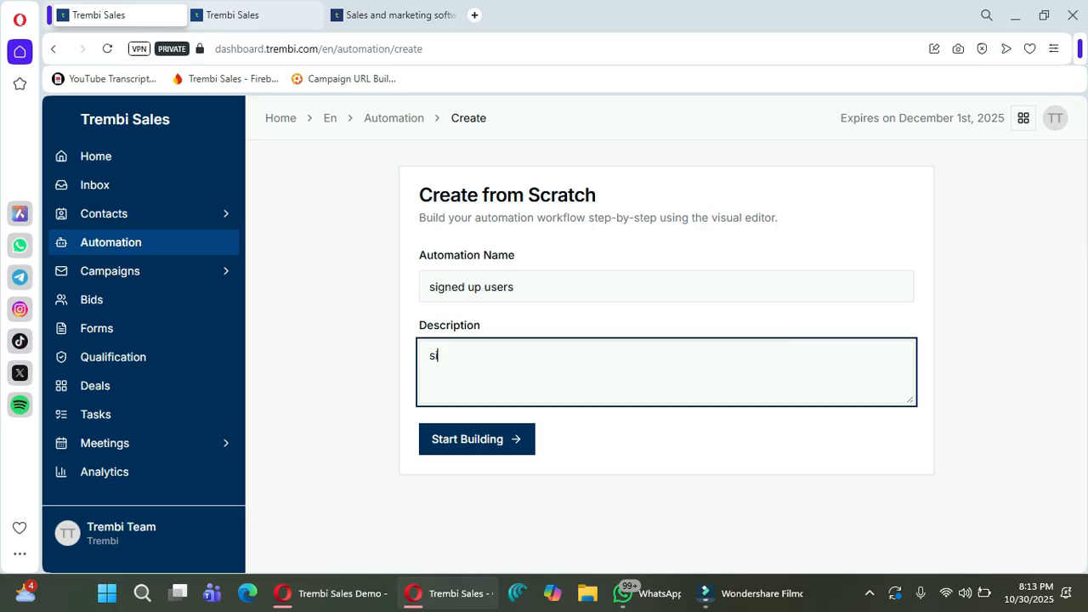
type("p")
left_click(477, 439)
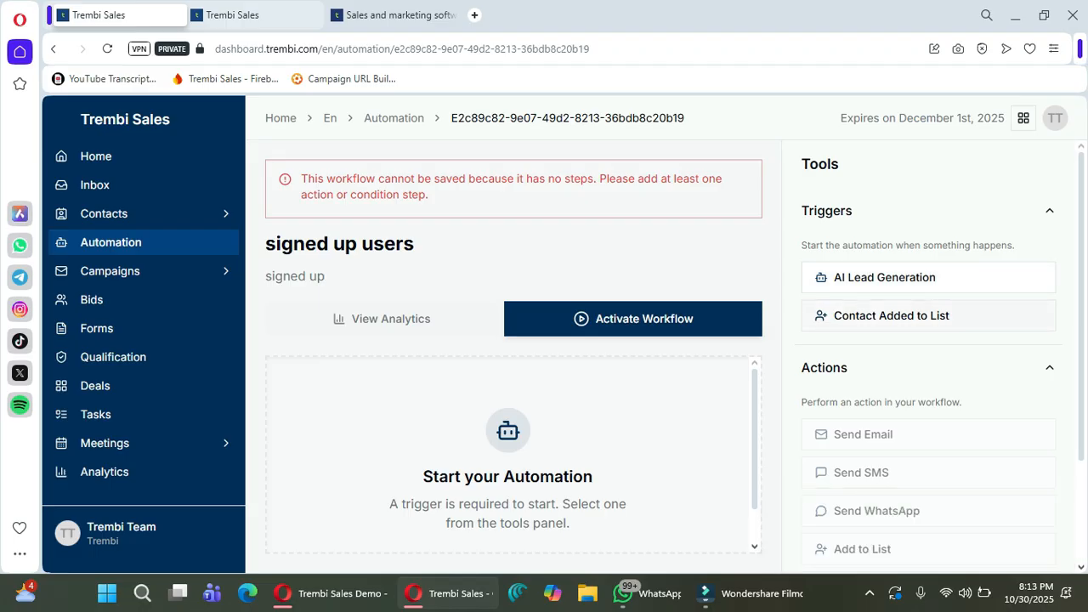
Add a Contact Added to List trigger set to the Signed up users list.
double_click(923, 316)
left_click(741, 409)
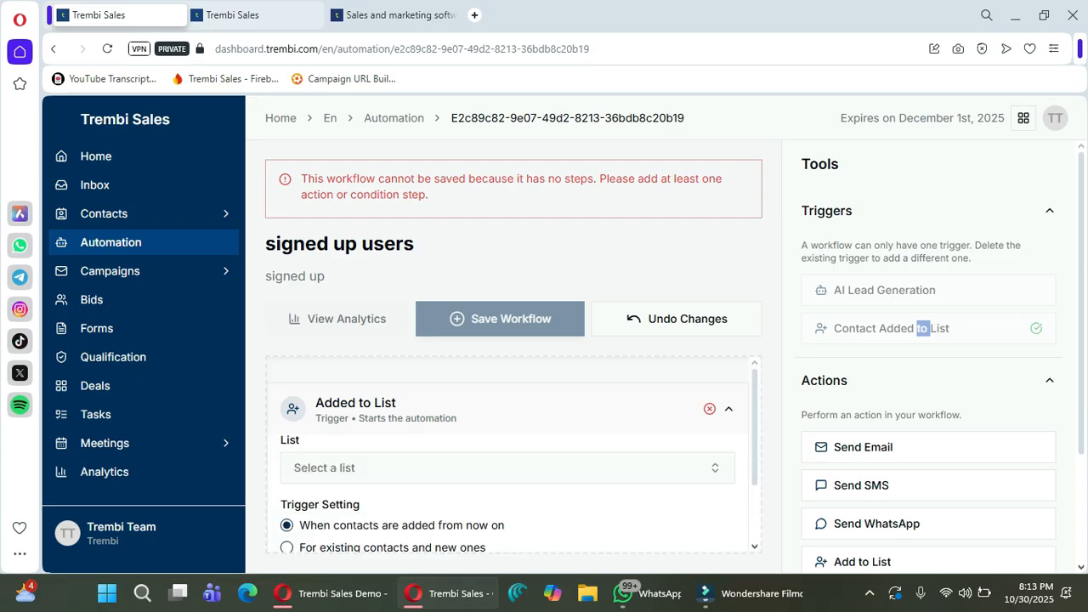
scroll(510, 464, "down", 1)
left_click(508, 389)
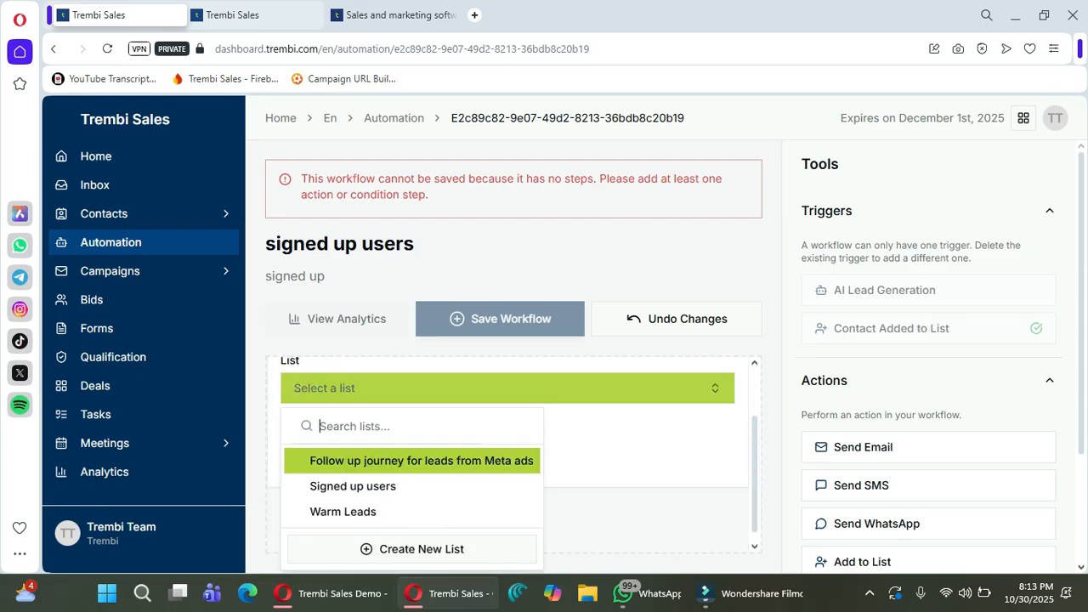
left_click(396, 486)
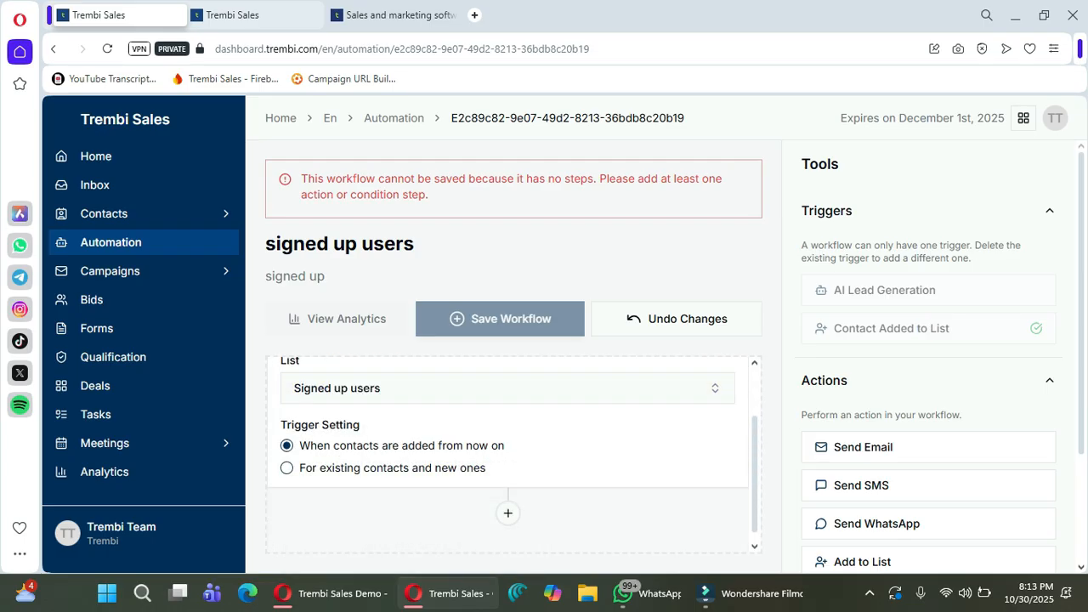
scroll(511, 451, "up", 1)
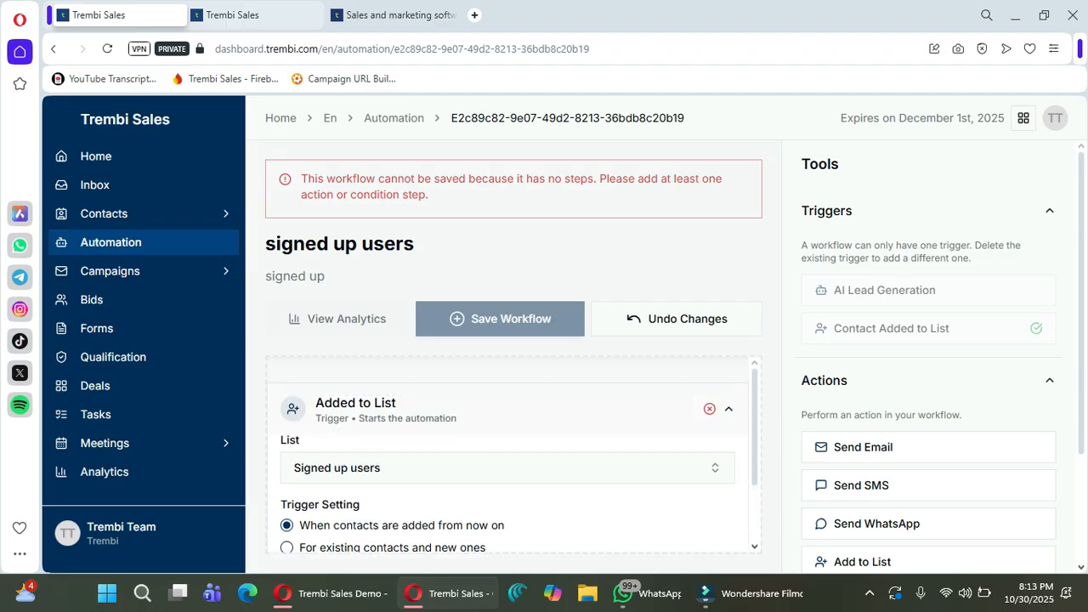
left_click(729, 409)
Add a Send Email step with the 'Welcome to Trembi – Let's Grow Your Sales' subject and message 'dfhgjhkjlk;'.
scroll(927, 353, "down", 2)
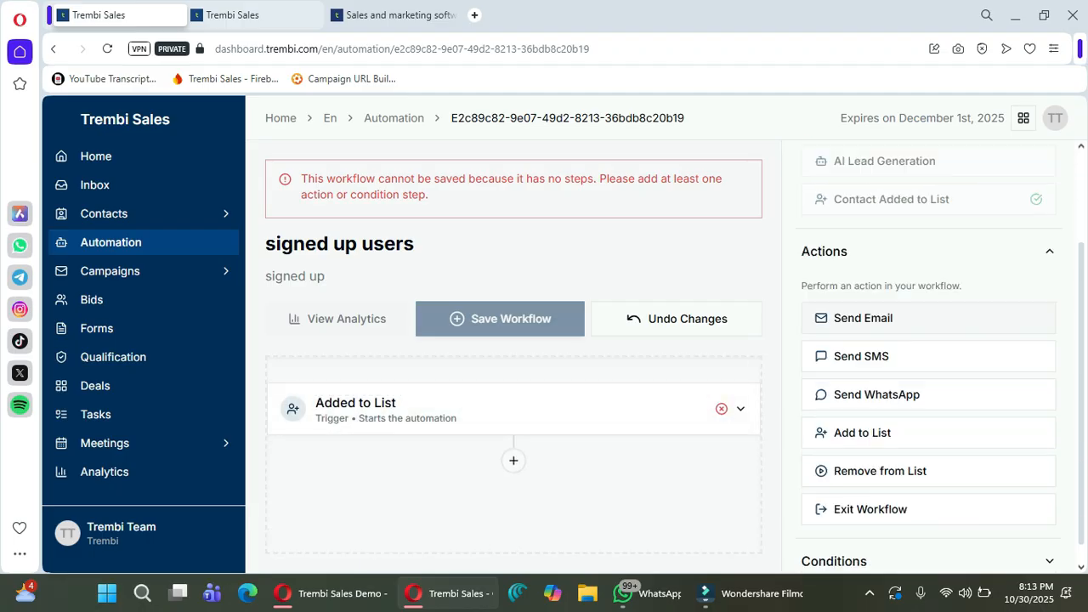
left_click(929, 294)
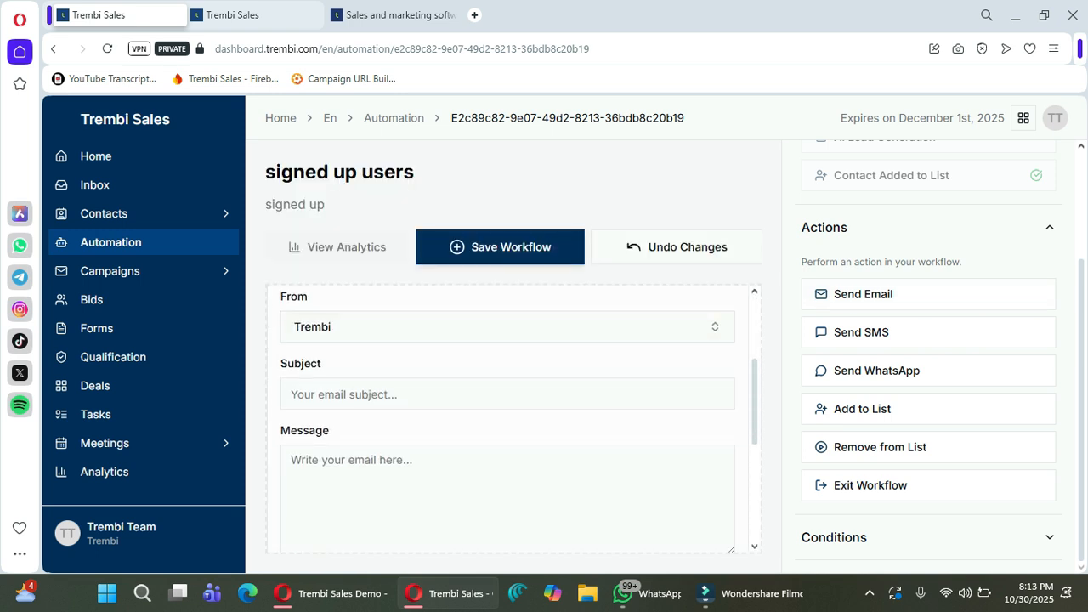
left_click(507, 394)
key("Down")
key("Return")
key("Tab")
type("dfhgjhkjlk;")
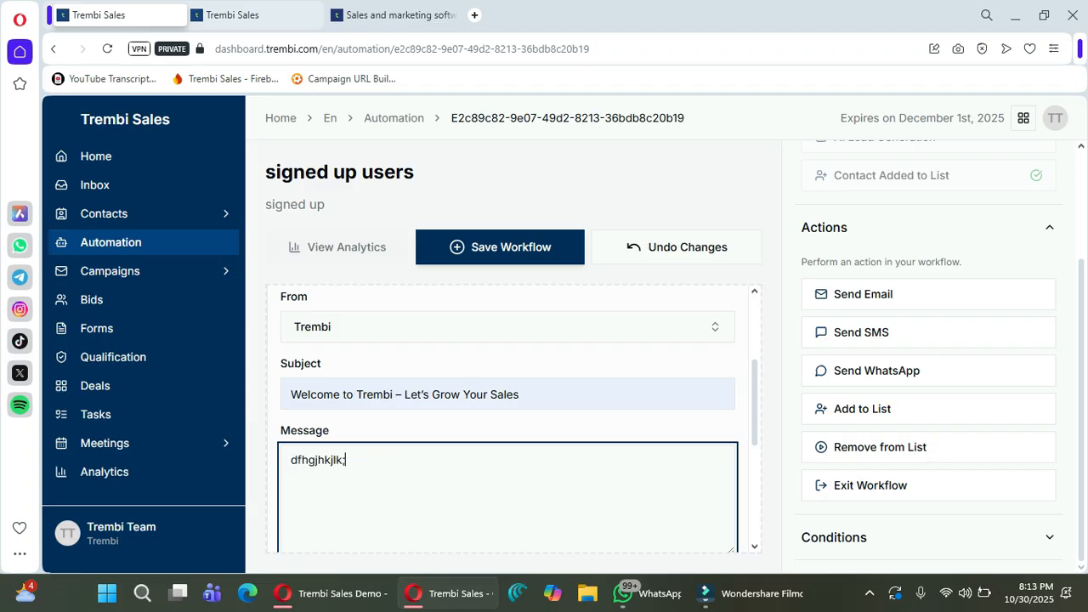
scroll(507, 371, "up", 2)
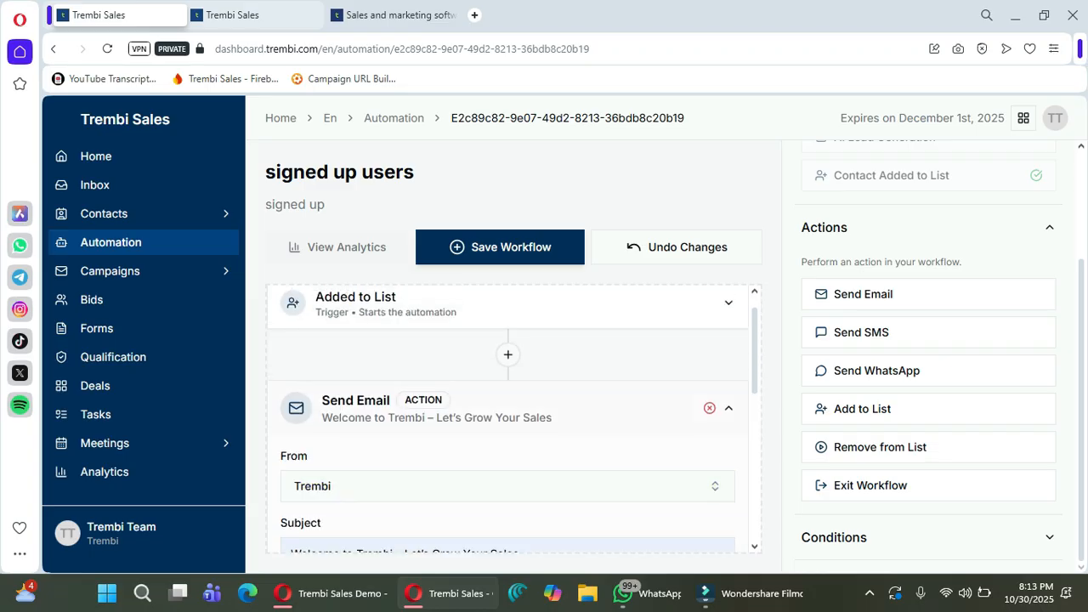
left_click(728, 408)
left_click(1049, 228)
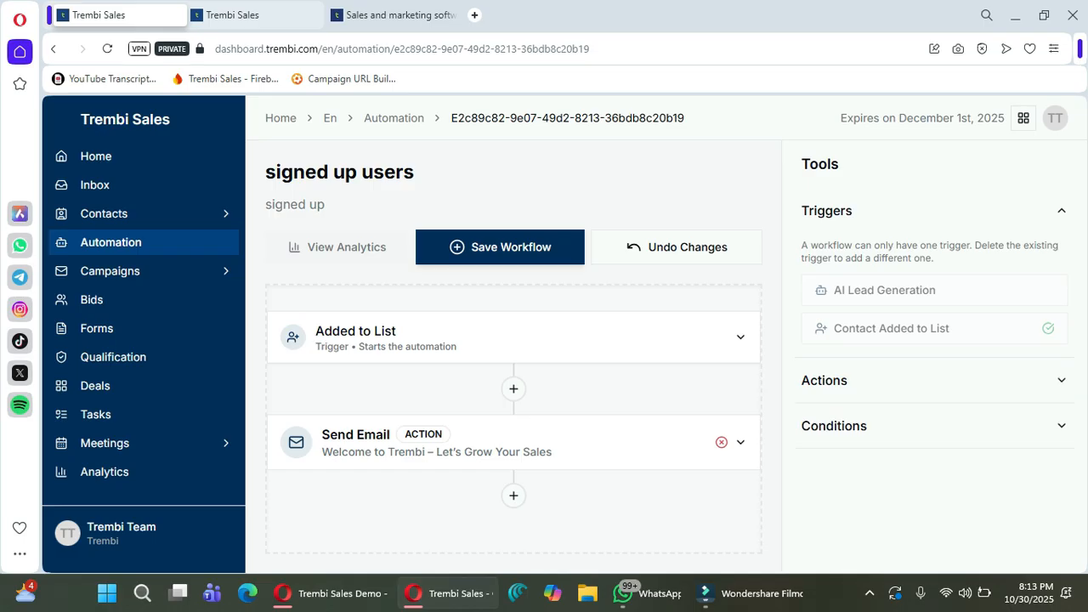
Add a Delay condition of 3 days after the welcome email.
left_click(1057, 426)
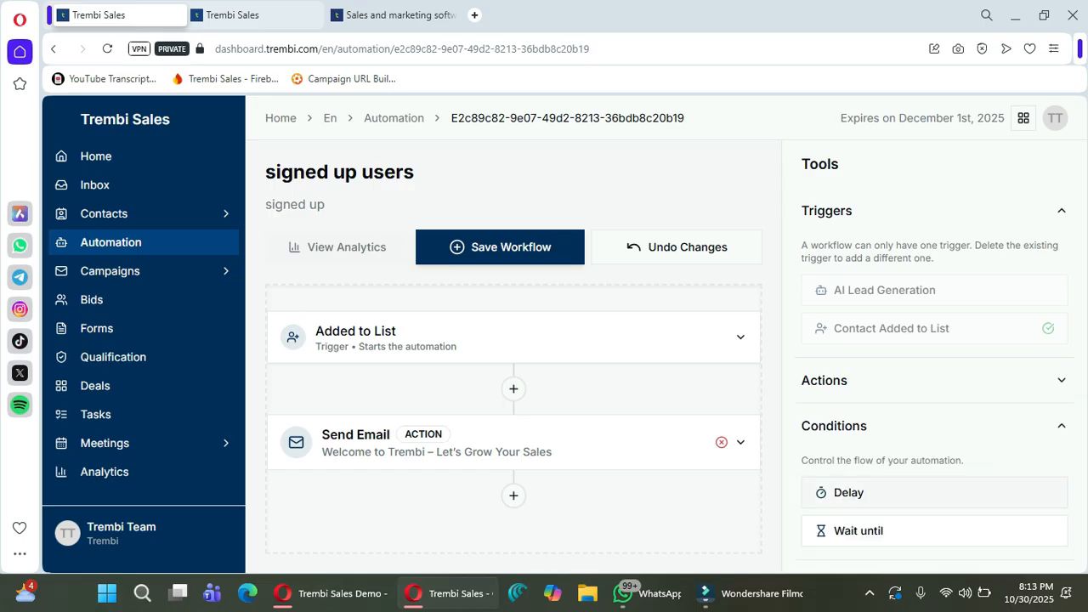
left_click(849, 493)
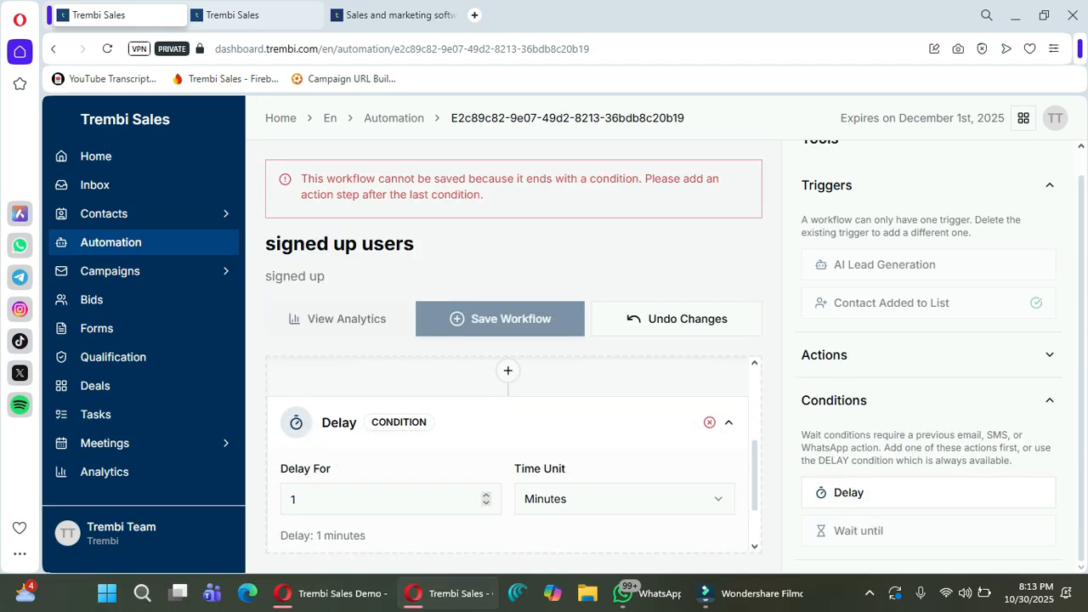
left_click(486, 495)
left_click(487, 495)
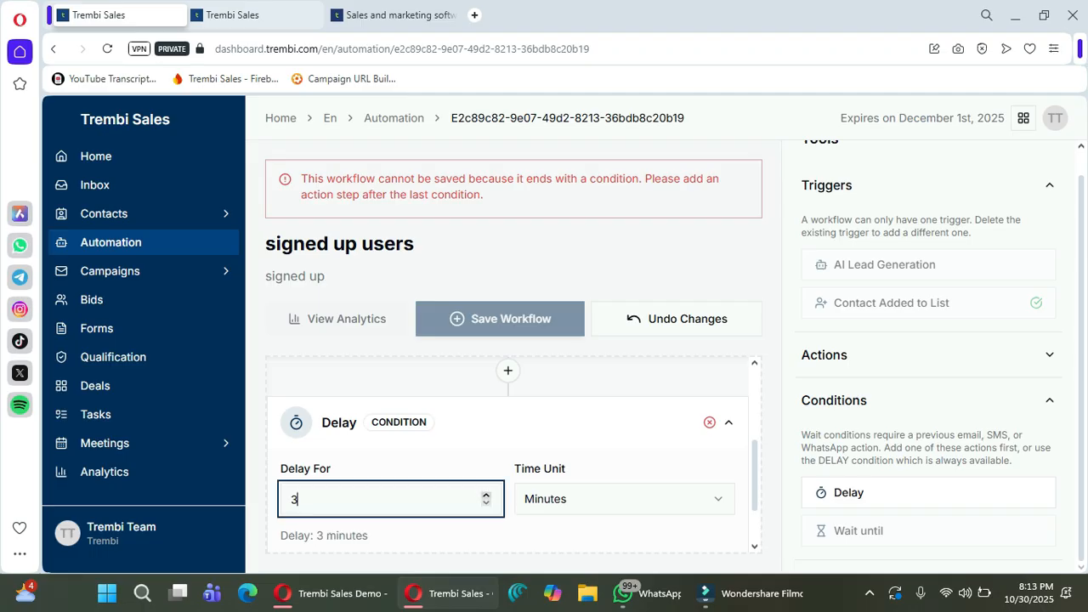
left_click(625, 499)
left_click(595, 386)
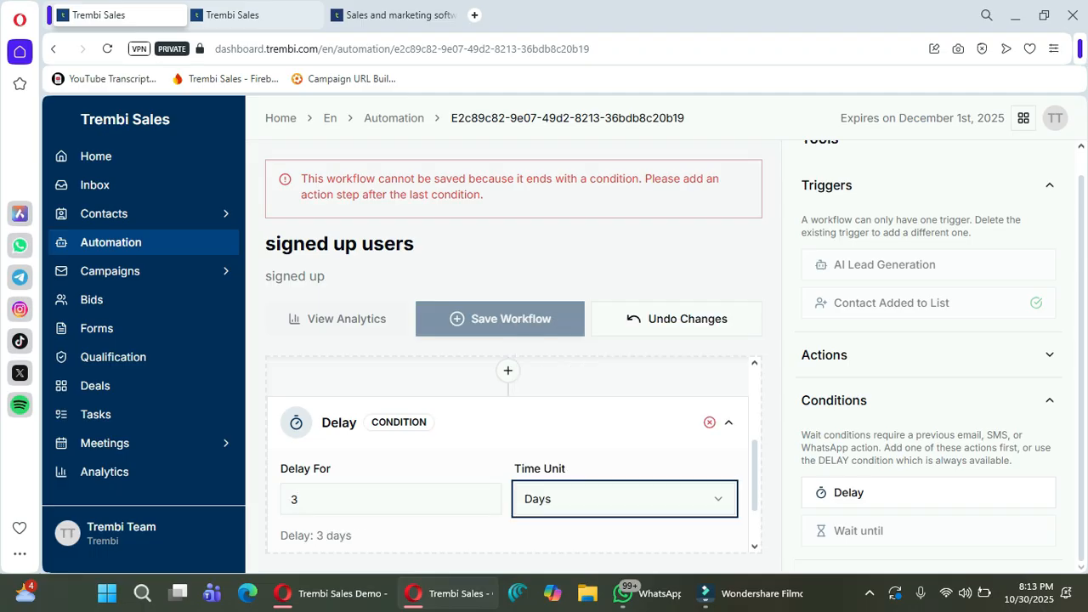
Add a Send SMS step with message 'rtfyguhjk;drytufy hvbih nn' after the delay.
left_click(929, 356)
scroll(929, 355, "down", 3)
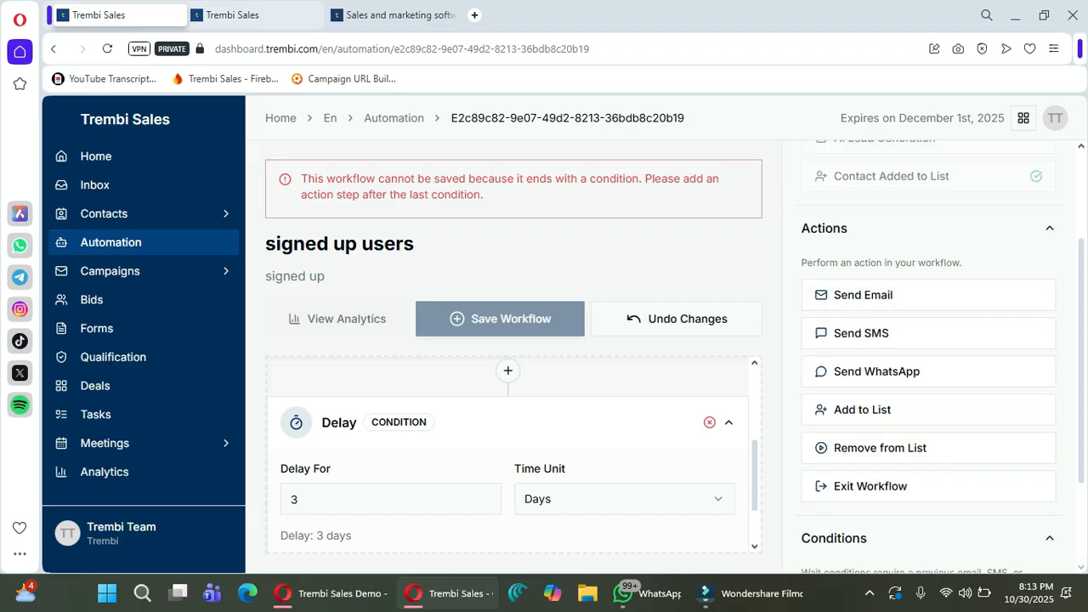
left_click(862, 195)
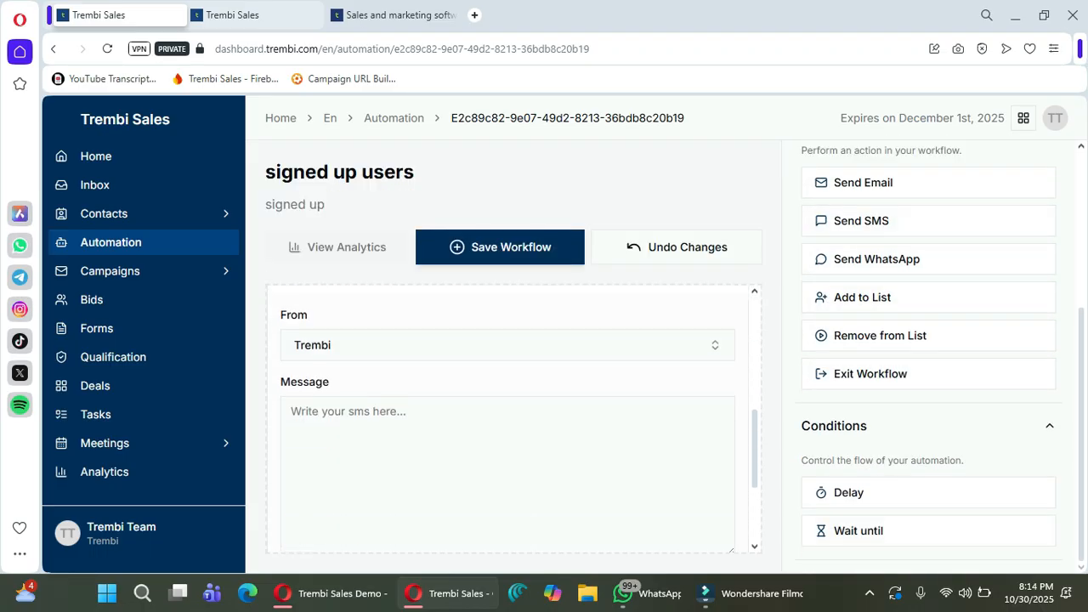
type("rtfyguhjk;d")
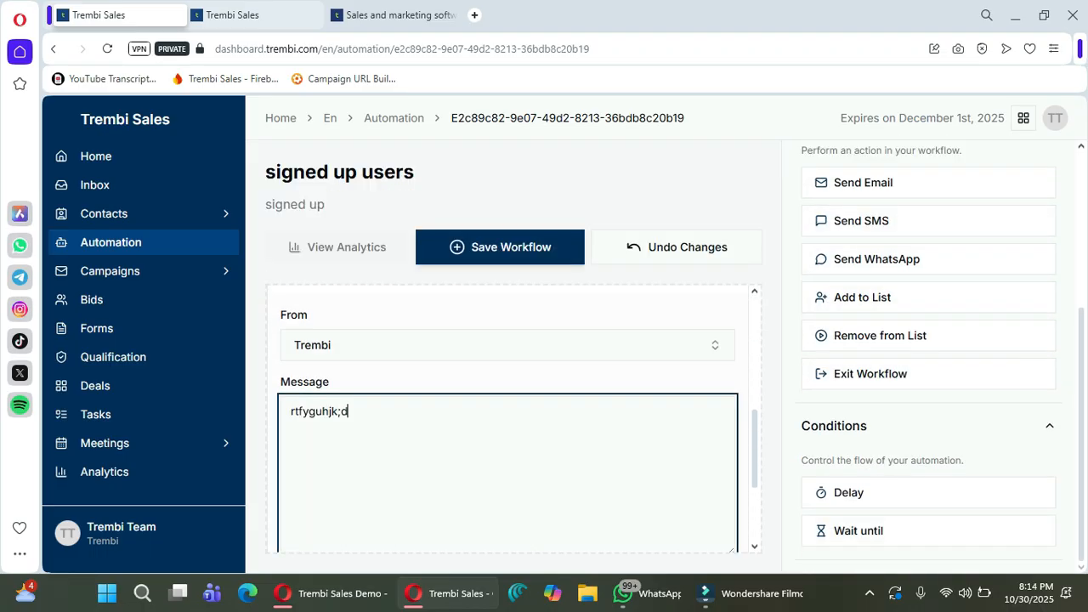
type("rytufy hvbih  nn")
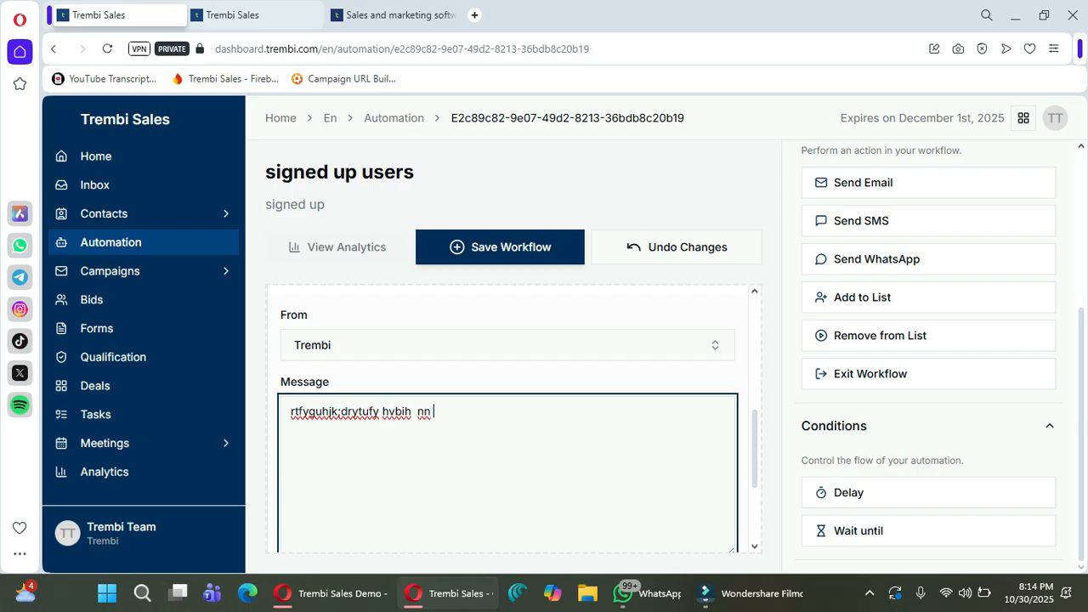
scroll(508, 417, "up", 2)
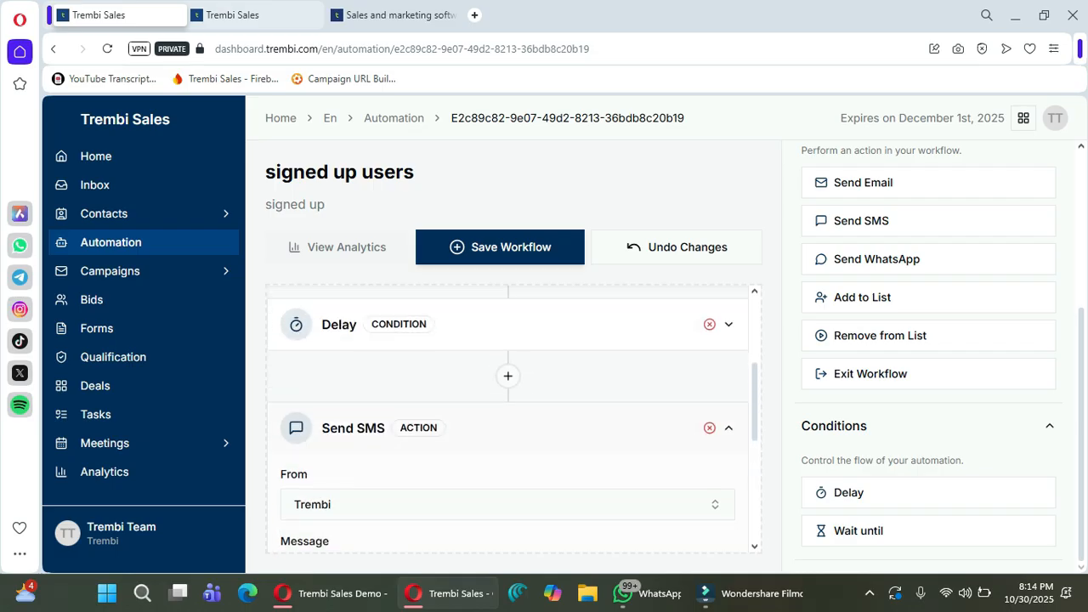
left_click(729, 428)
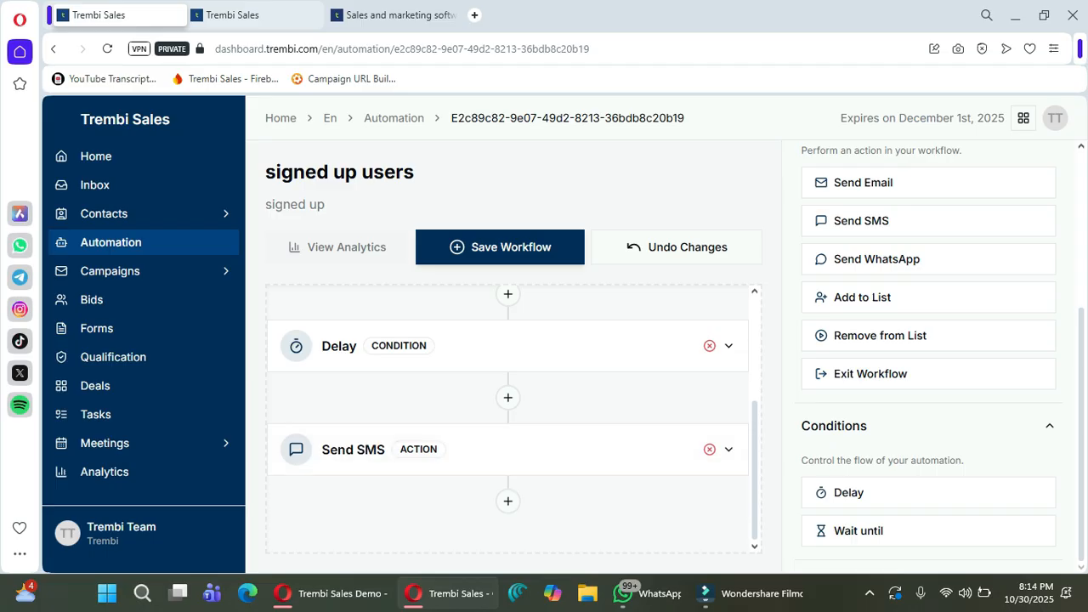
Save the signed up users workflow and go to the Deals Pipeline.
left_click(120, 533)
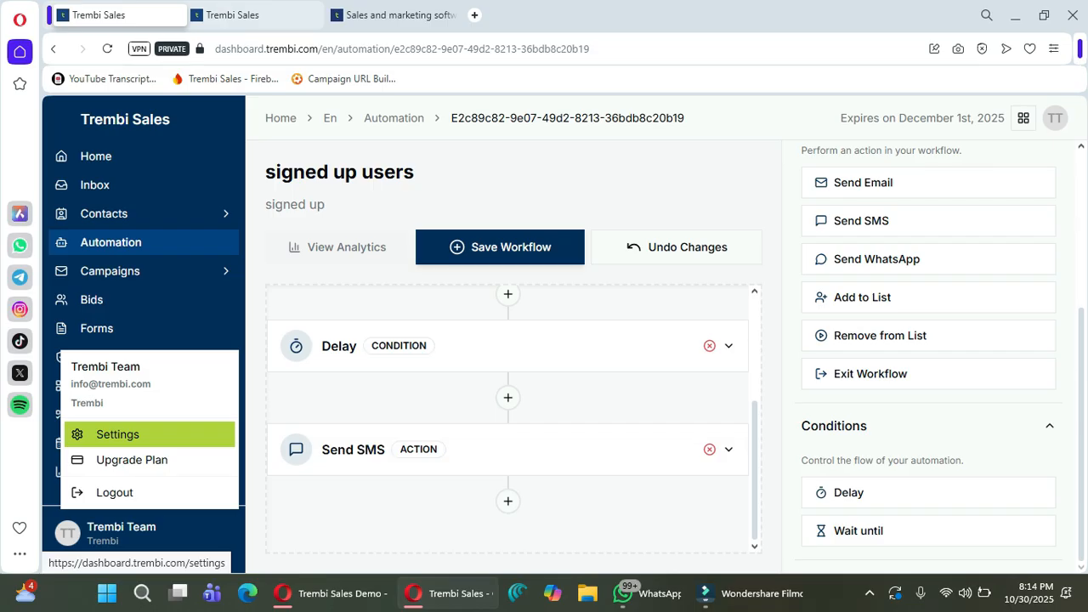
left_click(500, 248)
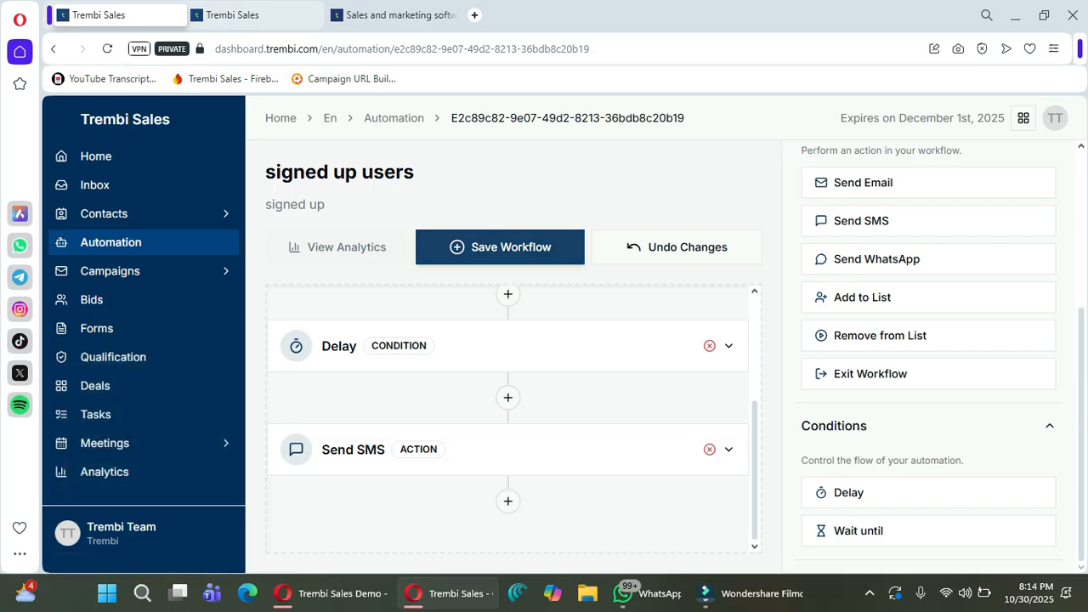
left_click(500, 247)
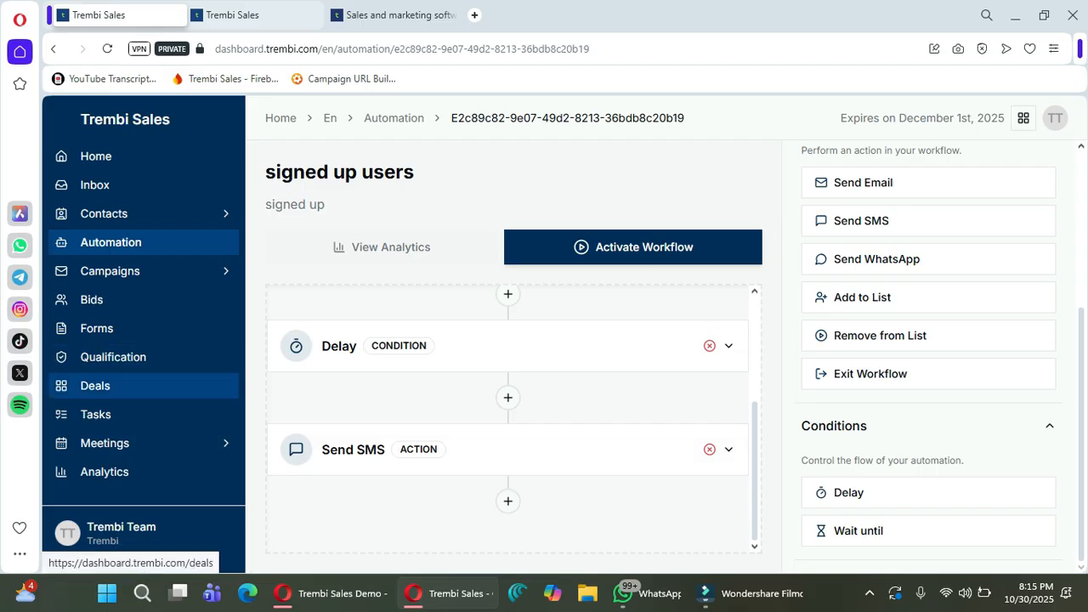
left_click(95, 385)
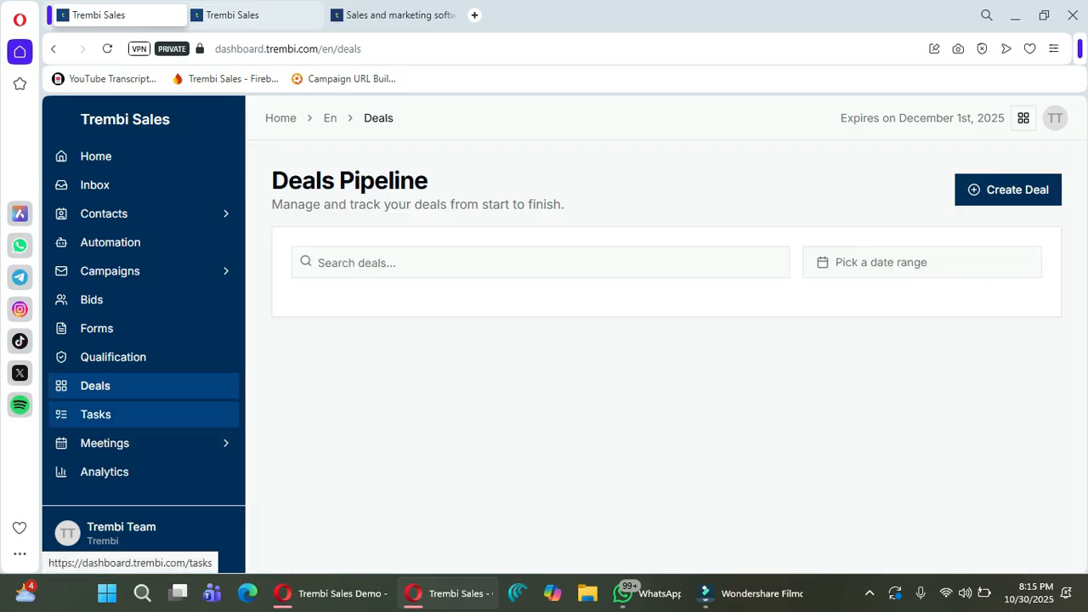
Start a new task named 'task' with description 'task', assigned to Trembi Team.
left_click(95, 414)
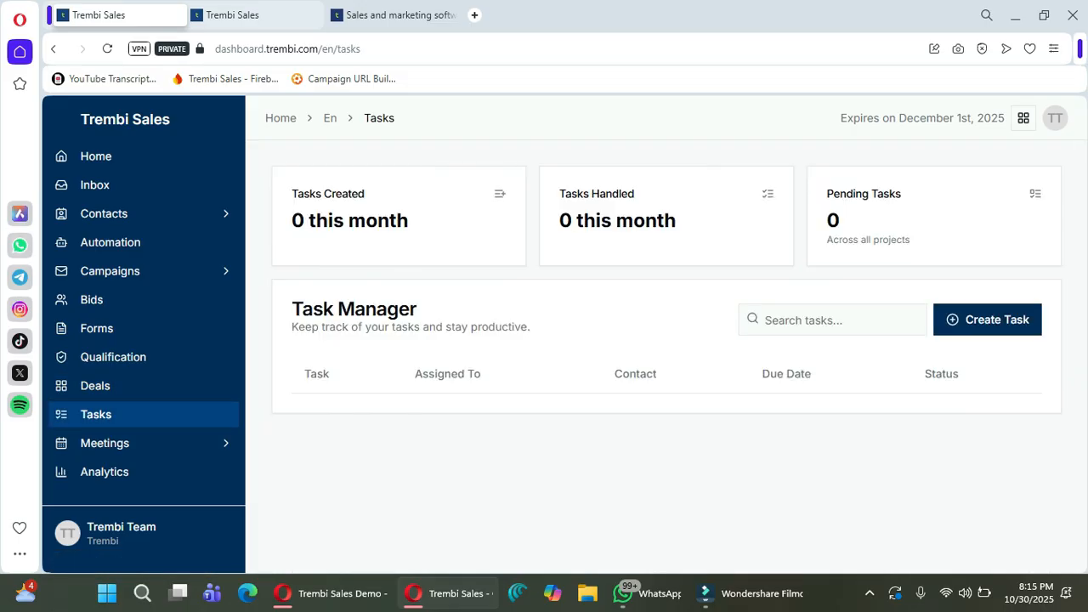
left_click(987, 320)
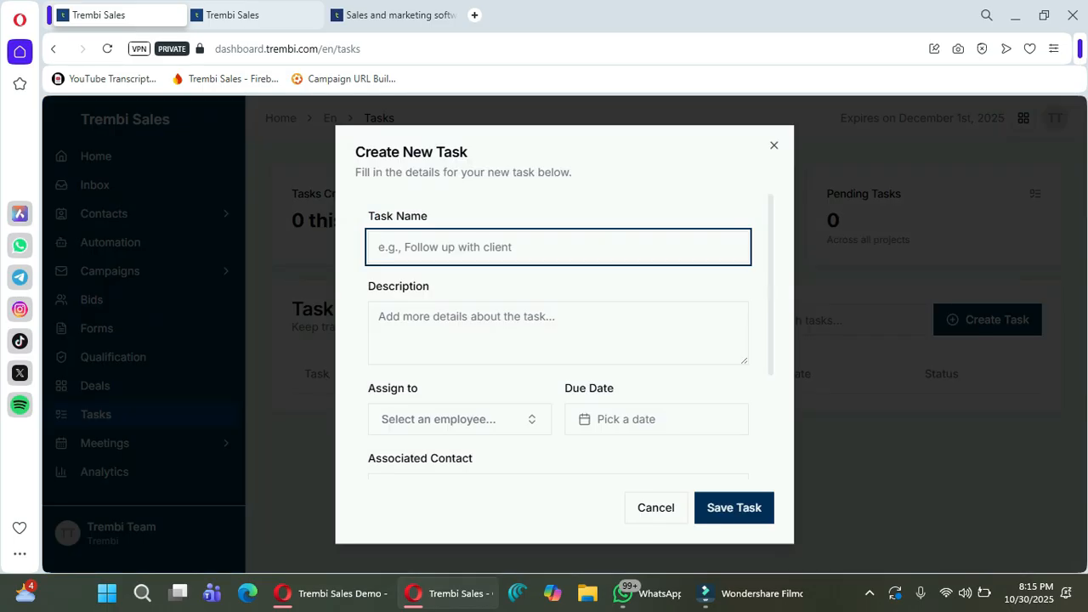
type("task")
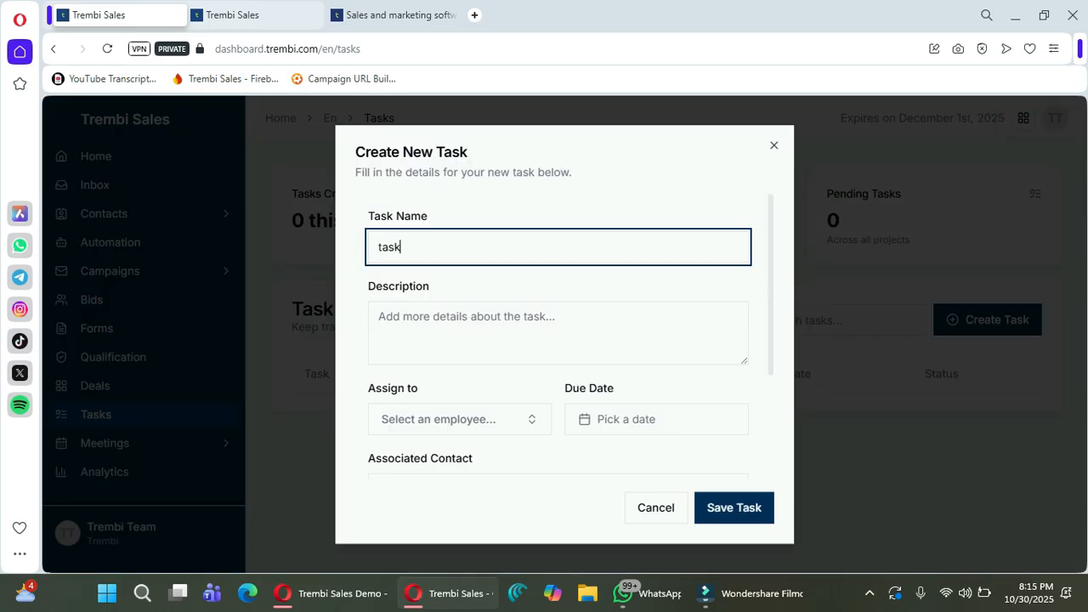
left_click(558, 332)
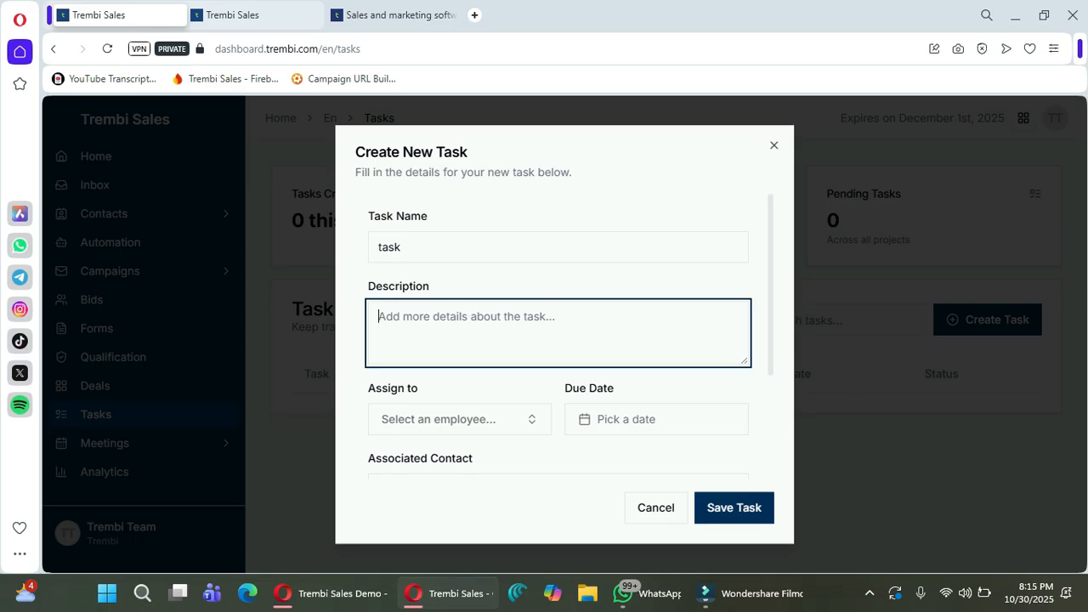
type("task")
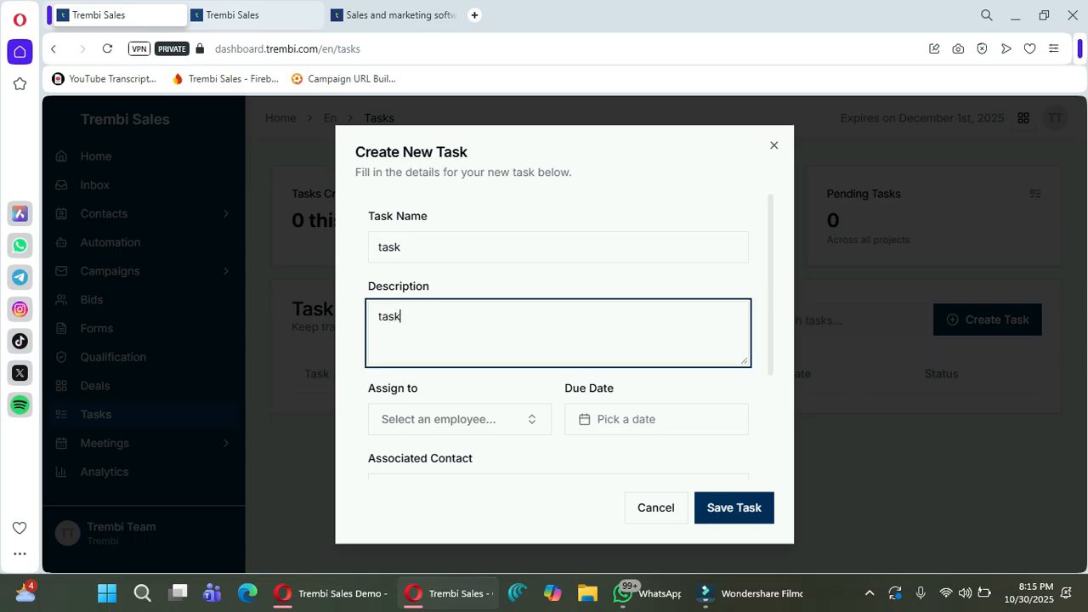
left_click(451, 419)
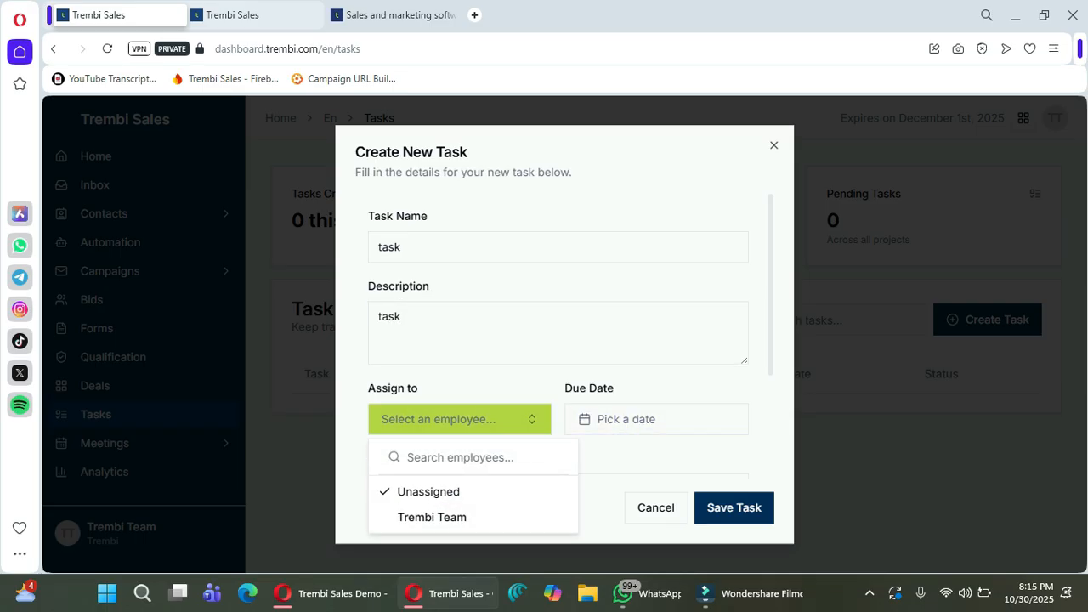
left_click(432, 517)
Set the task due October 31 with contact Sales Team and a 2-day reminder, save it, and open the Meetings calendar.
left_click(625, 419)
left_click(733, 249)
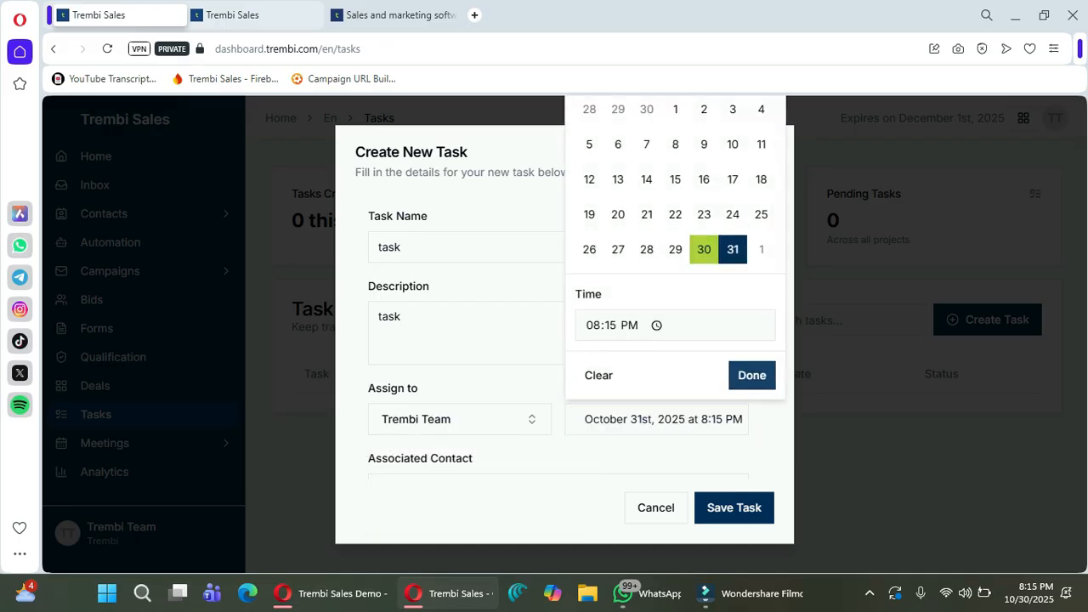
left_click(752, 375)
scroll(752, 375, "down", 2)
left_click(510, 329)
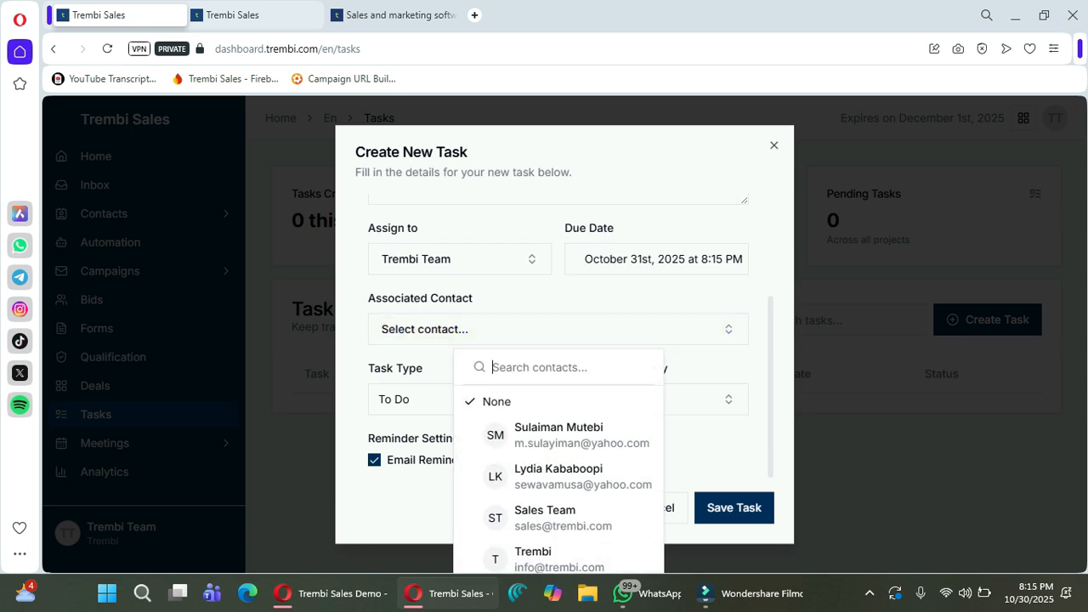
left_click(559, 518)
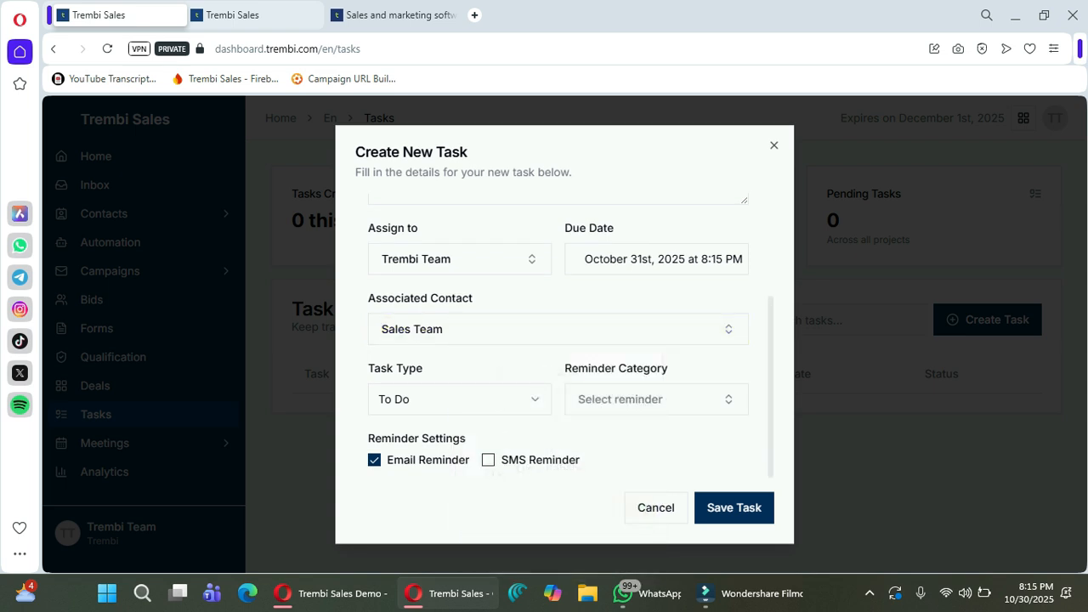
left_click(657, 398)
left_click(655, 284)
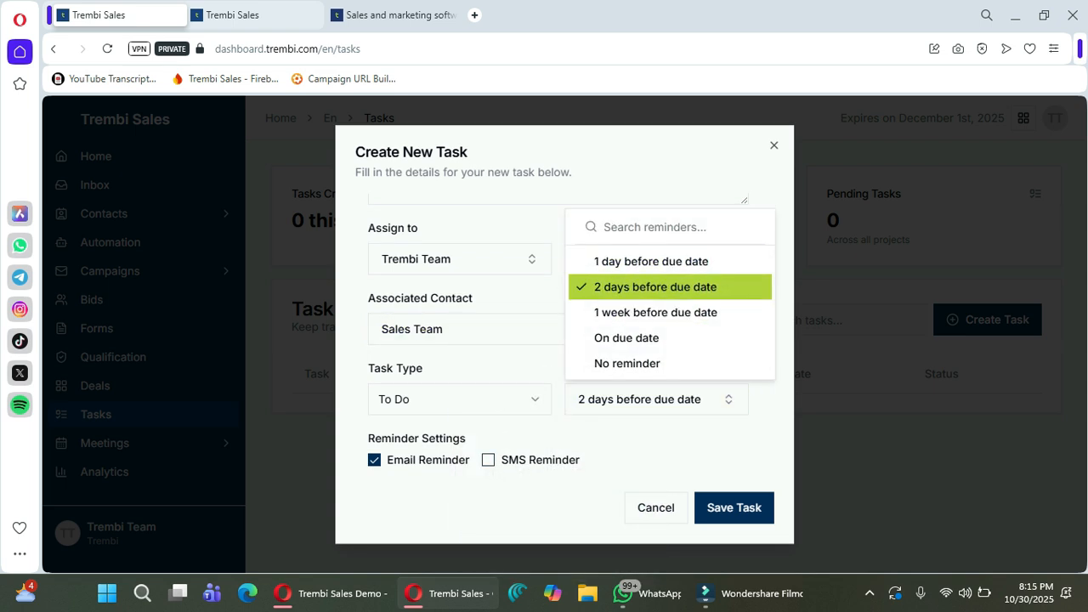
left_click(734, 507)
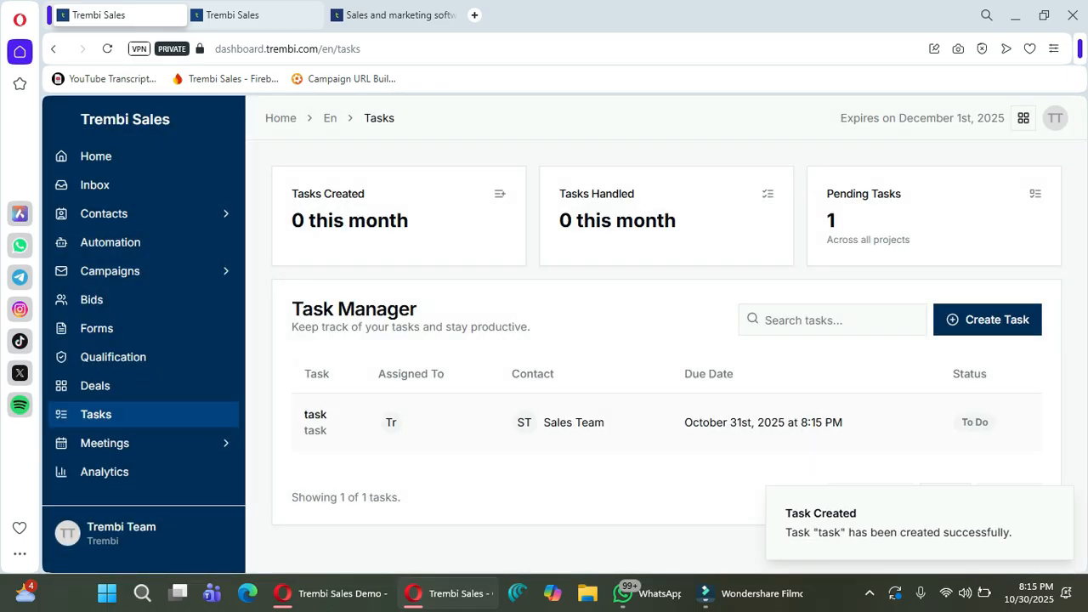
left_click(128, 443)
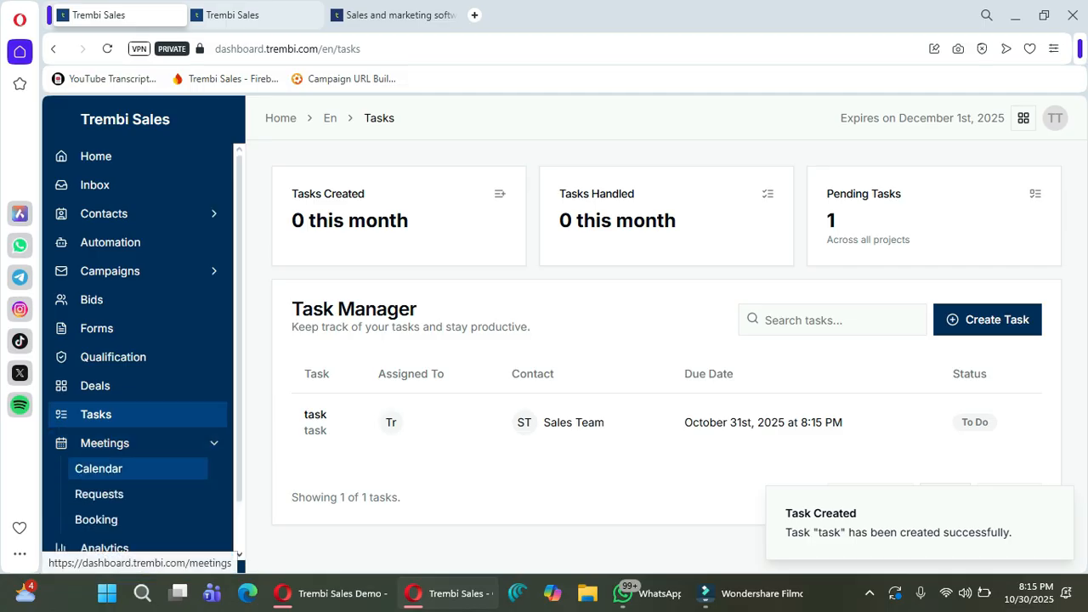
left_click(127, 468)
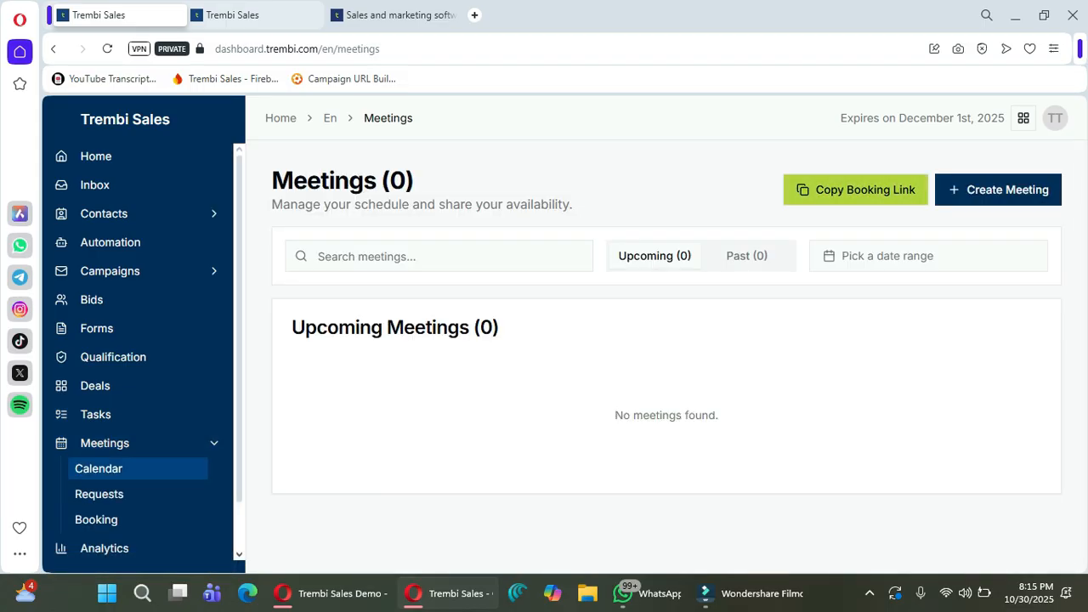
Copy the meeting booking link and load it in a new browser tab.
left_click(856, 190)
right_click(476, 14)
left_click(503, 32)
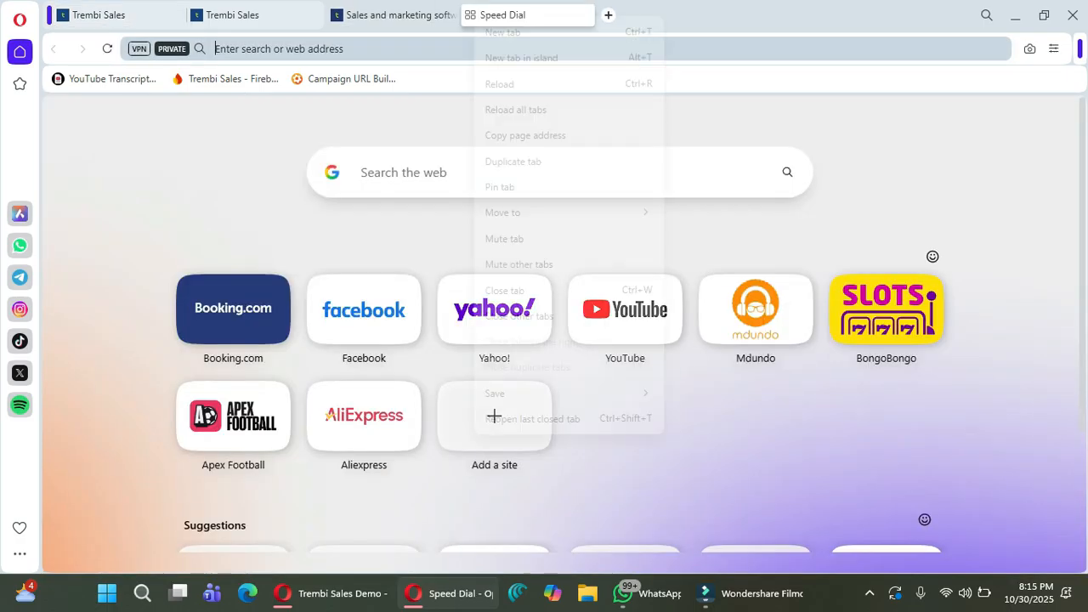
left_click(436, 48)
right_click(436, 48)
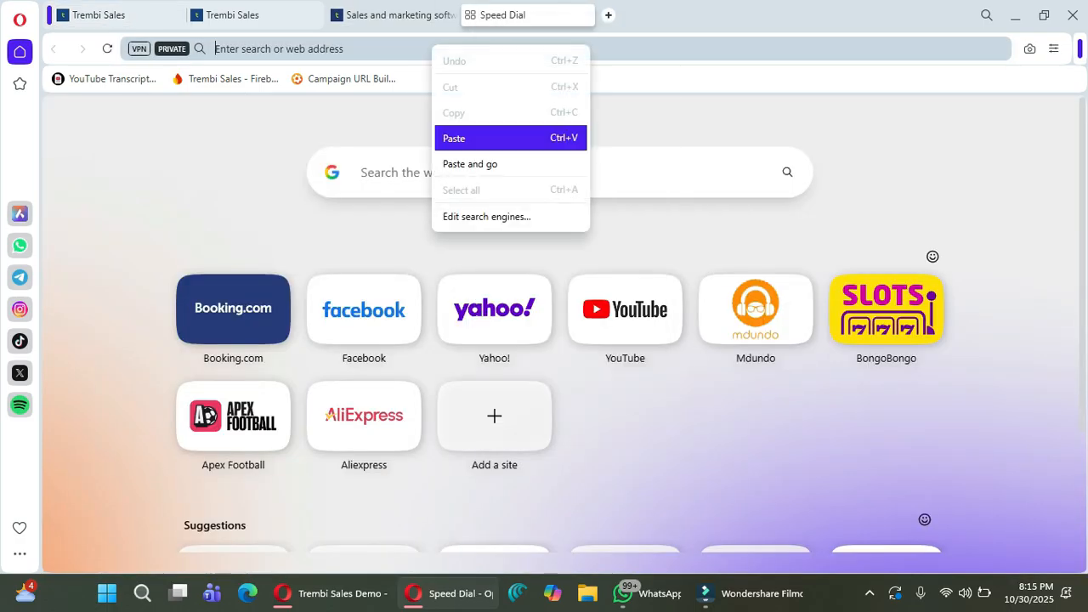
left_click(468, 138)
key("Return")
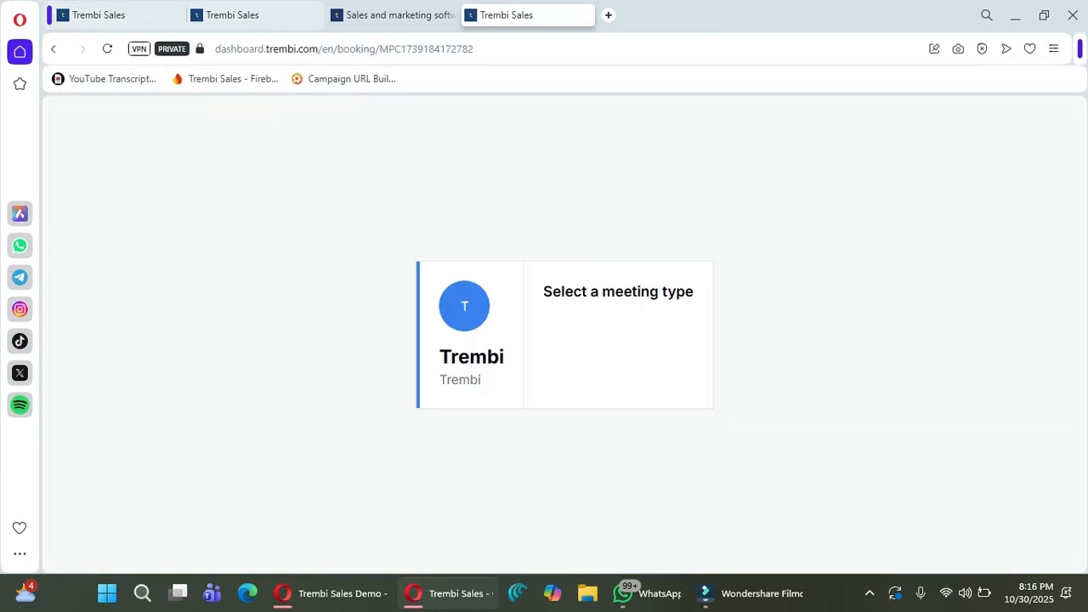
Return to the Trembi Sales tab and collapse the Meetings section.
left_click(111, 14)
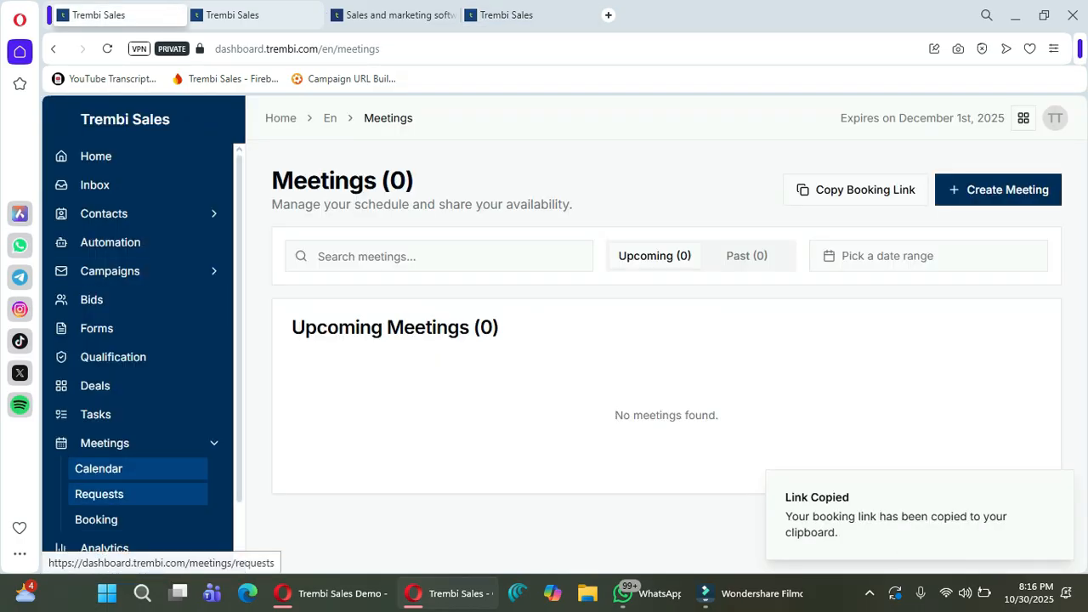
scroll(98, 493, "down", 1)
left_click(105, 387)
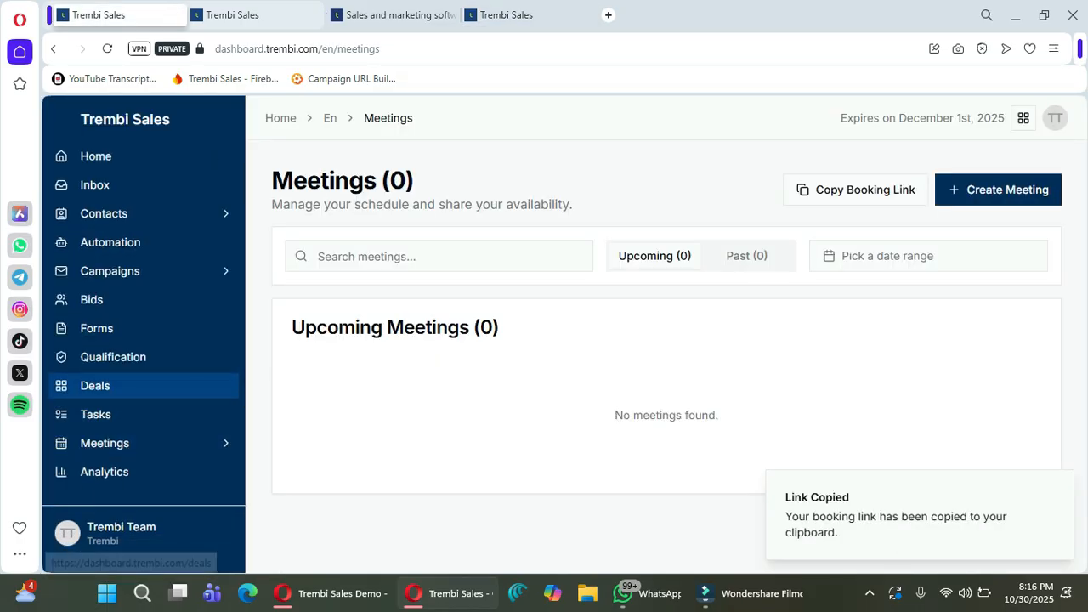
Start a new deal named 'Padre Pio Deal' with contact Sales Team and description 'ghjk'.
left_click(105, 387)
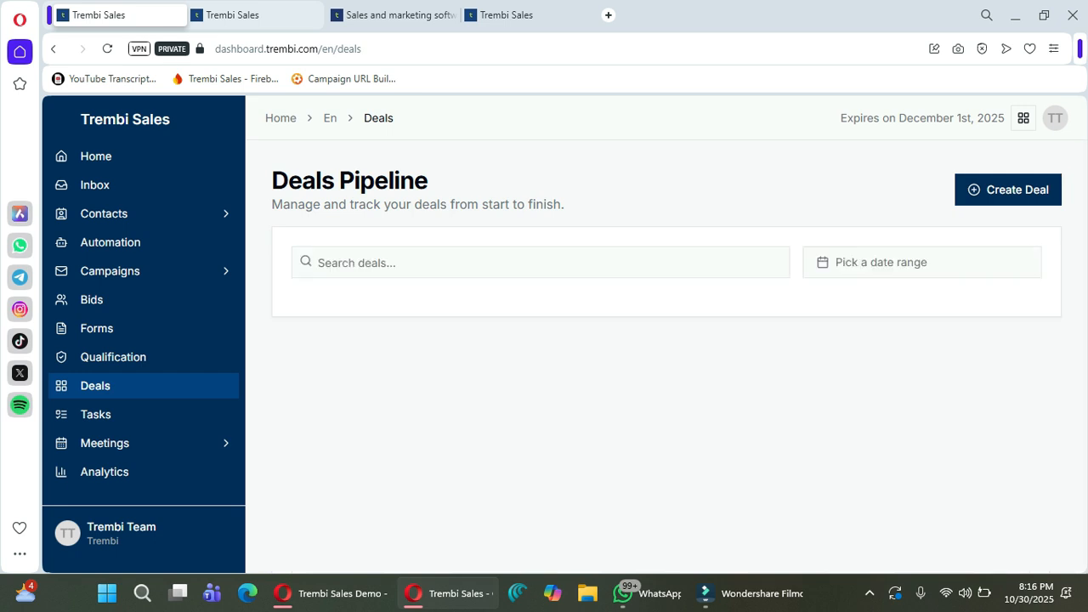
left_click(1008, 190)
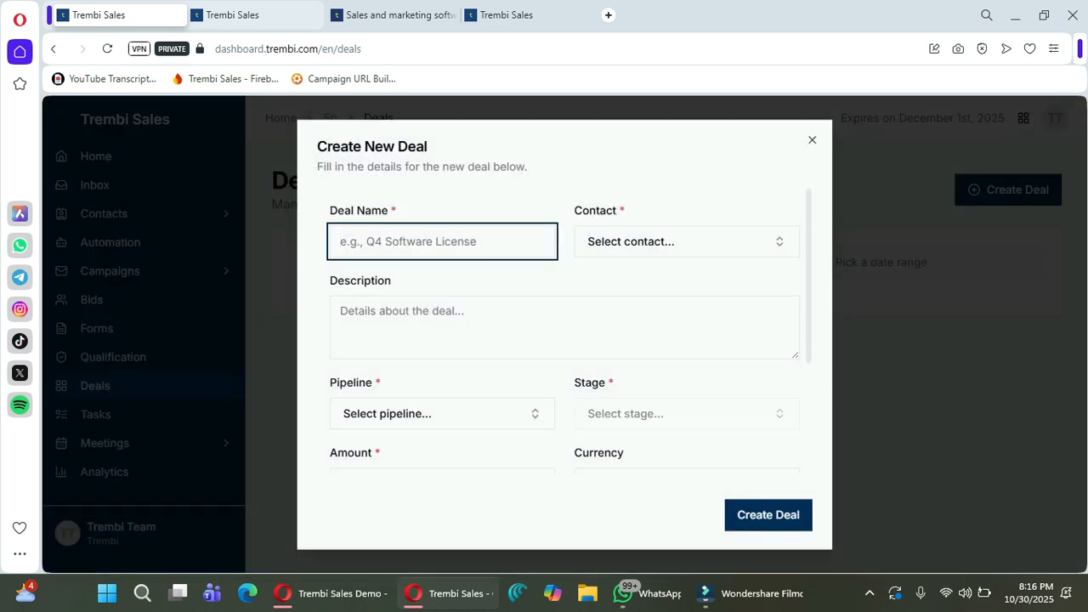
left_click(443, 243)
left_click(451, 278)
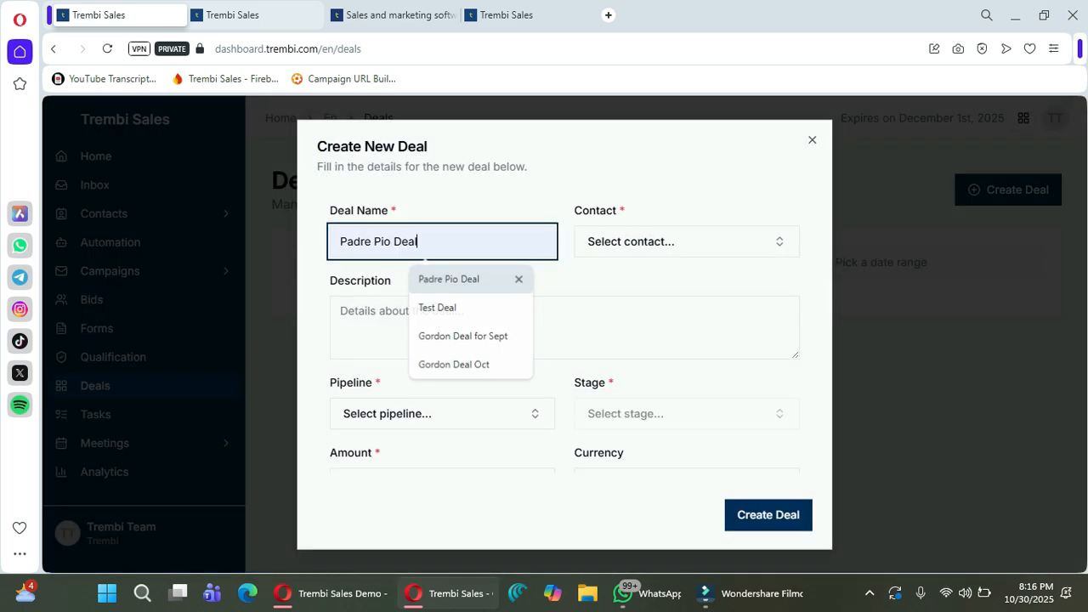
key("Tab")
key("Return")
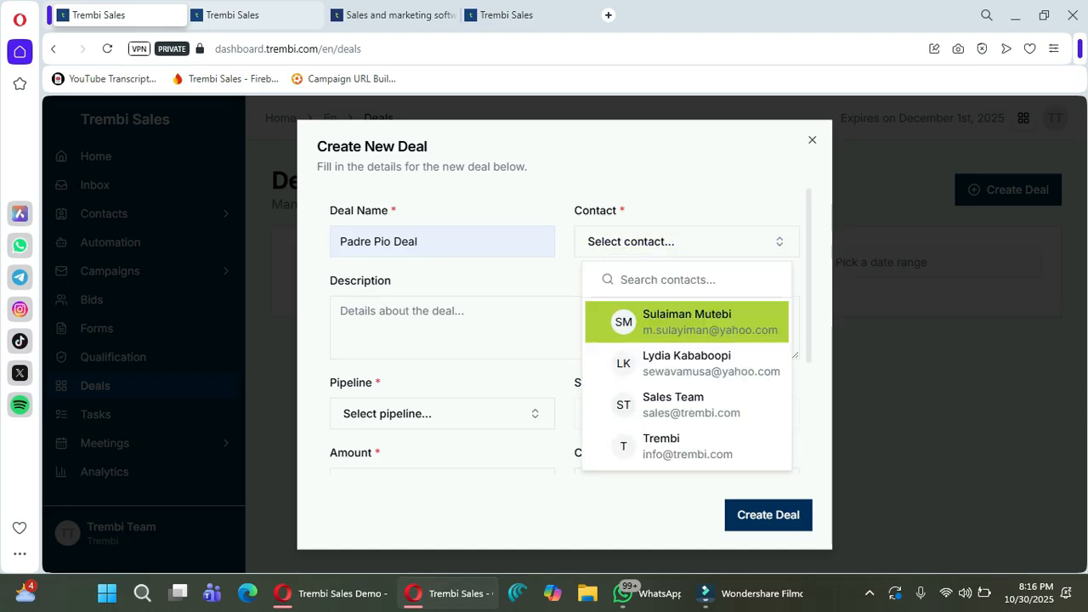
key("Down")
key("Down")
key("Return")
key("Tab")
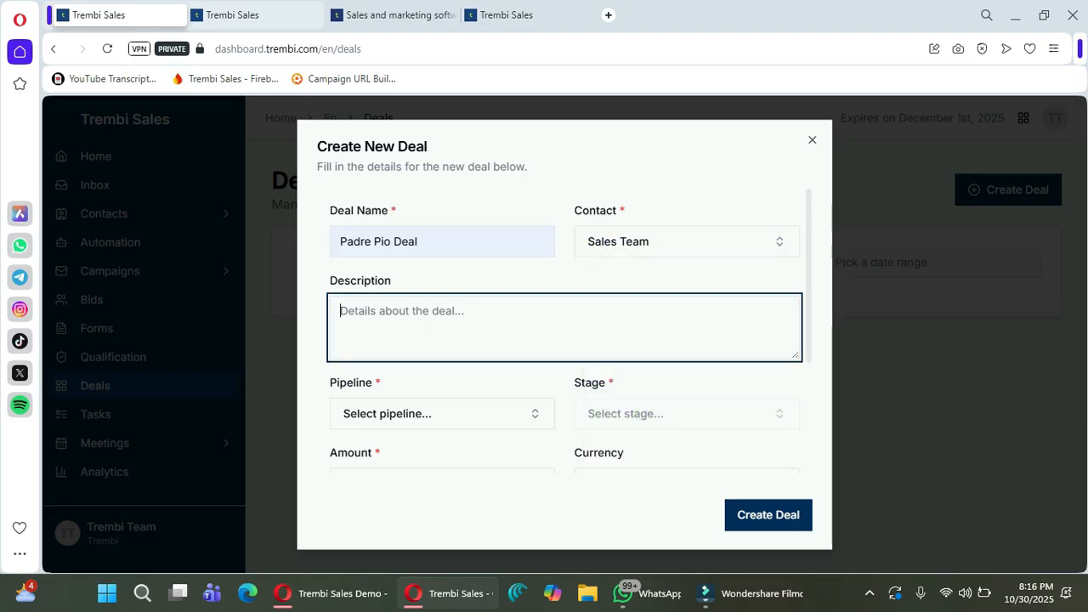
type("ghjk")
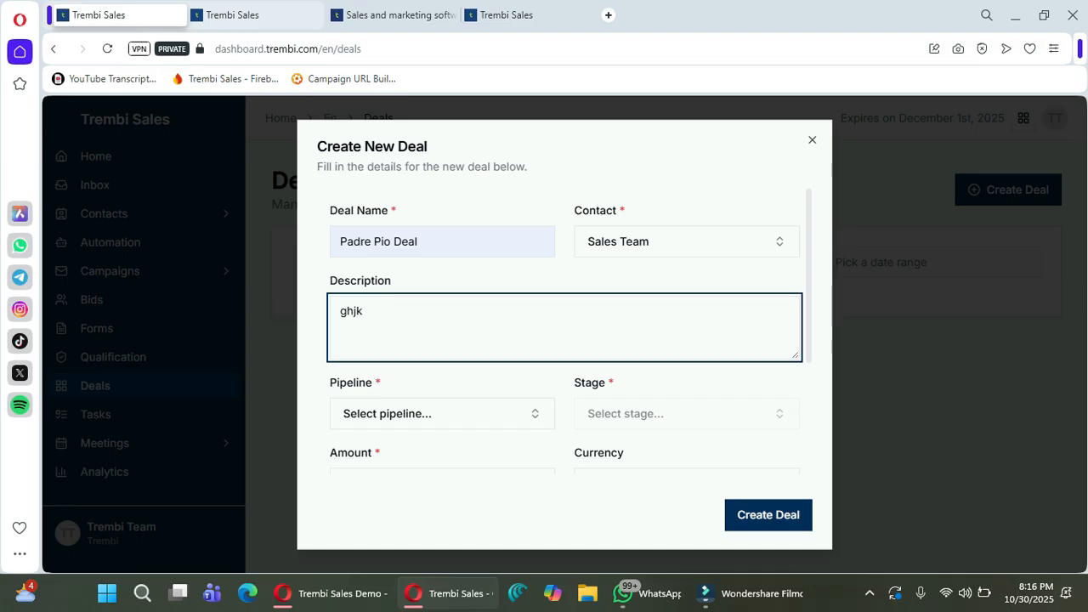
Put the deal in Standard Pipeline at the Decision Maker Brought In stage.
key("Tab")
key("Return")
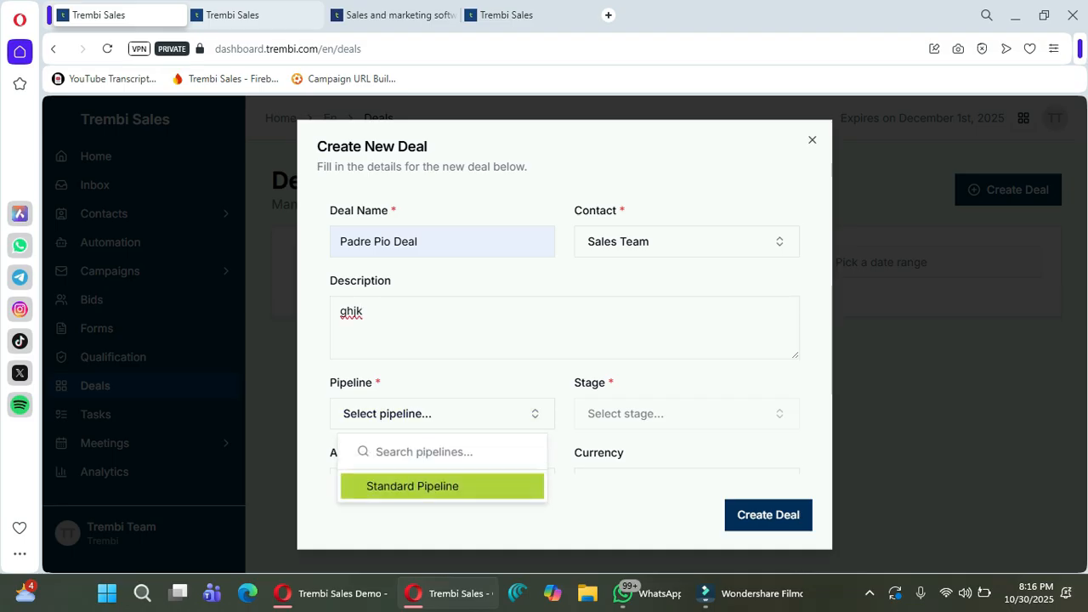
key("Return")
key("Tab")
key("Return")
key("Down")
key("Down")
key("Down")
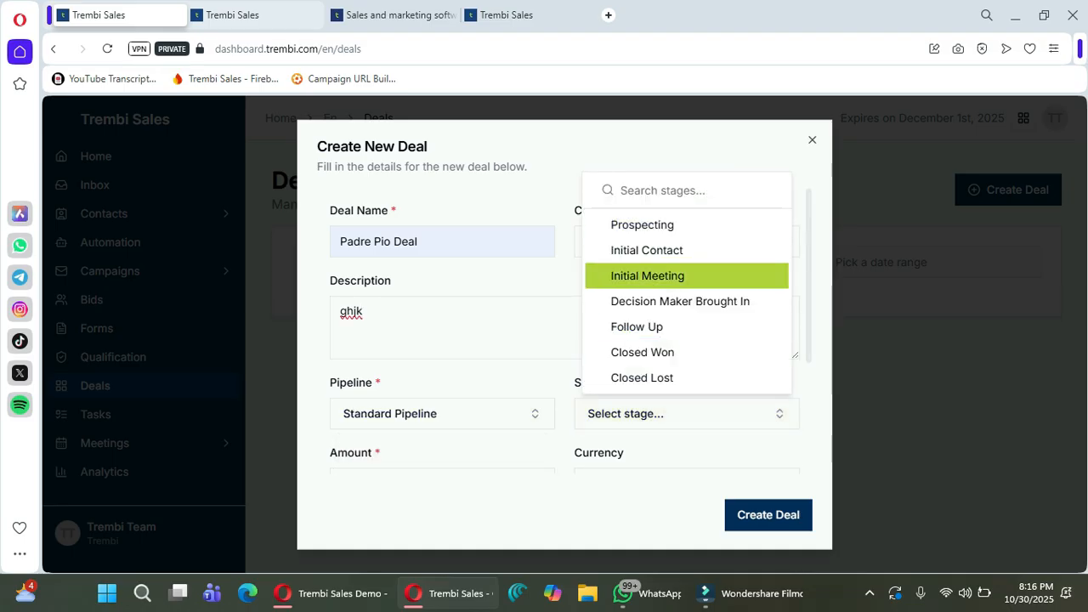
left_click(680, 302)
Set the amount to 100 USD, close date October 31, and create the deal.
scroll(442, 372, "down", 2)
left_click(434, 325)
type("100")
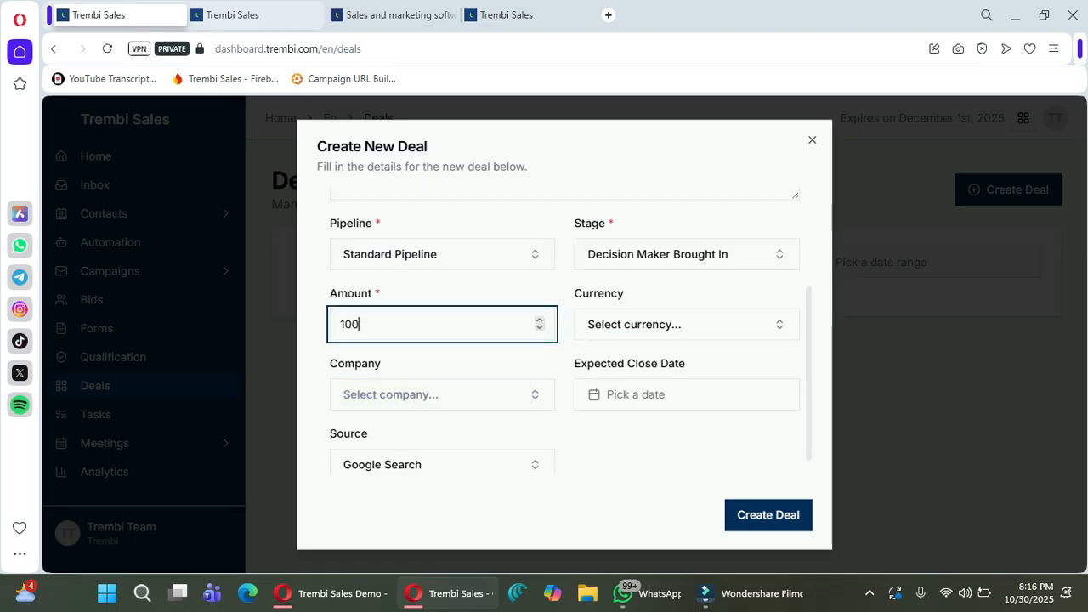
key("Tab")
key("Return")
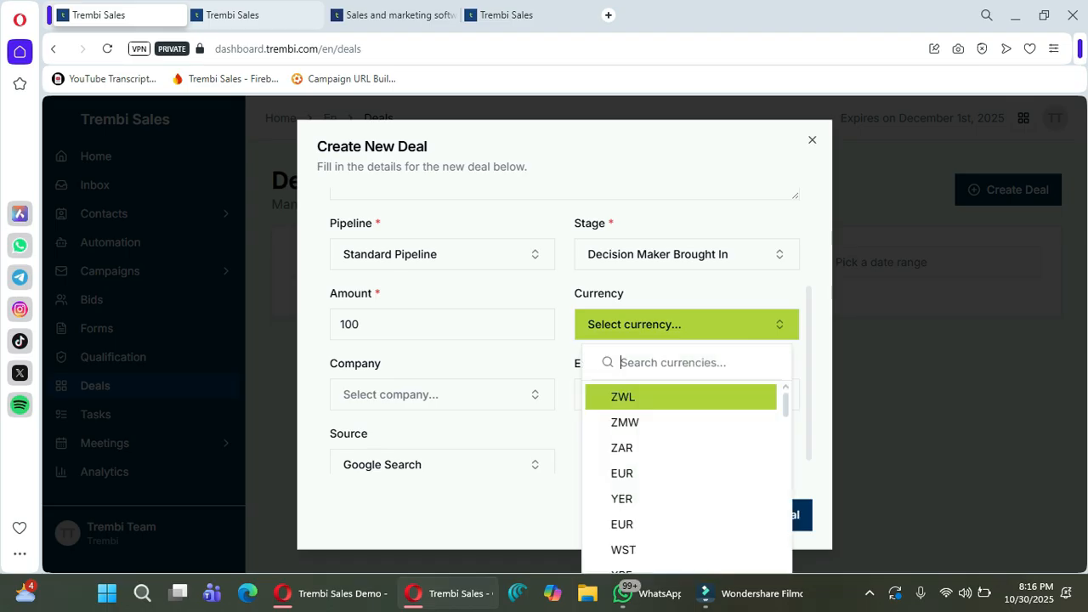
type("usd")
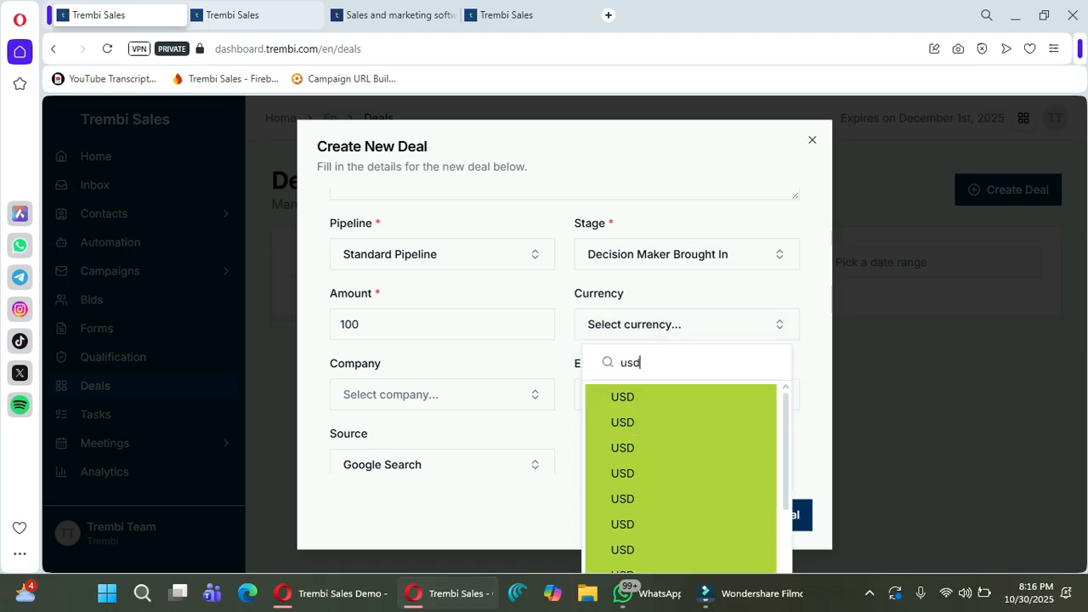
left_click(663, 397)
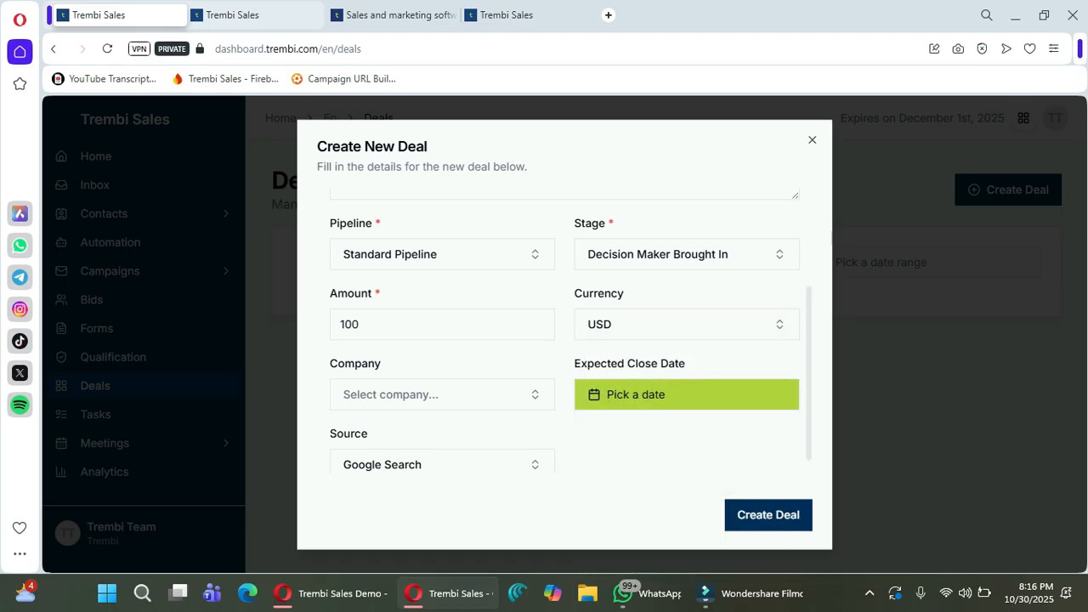
left_click(687, 394)
left_click(745, 350)
scroll(745, 374, "down", 1)
left_click(769, 515)
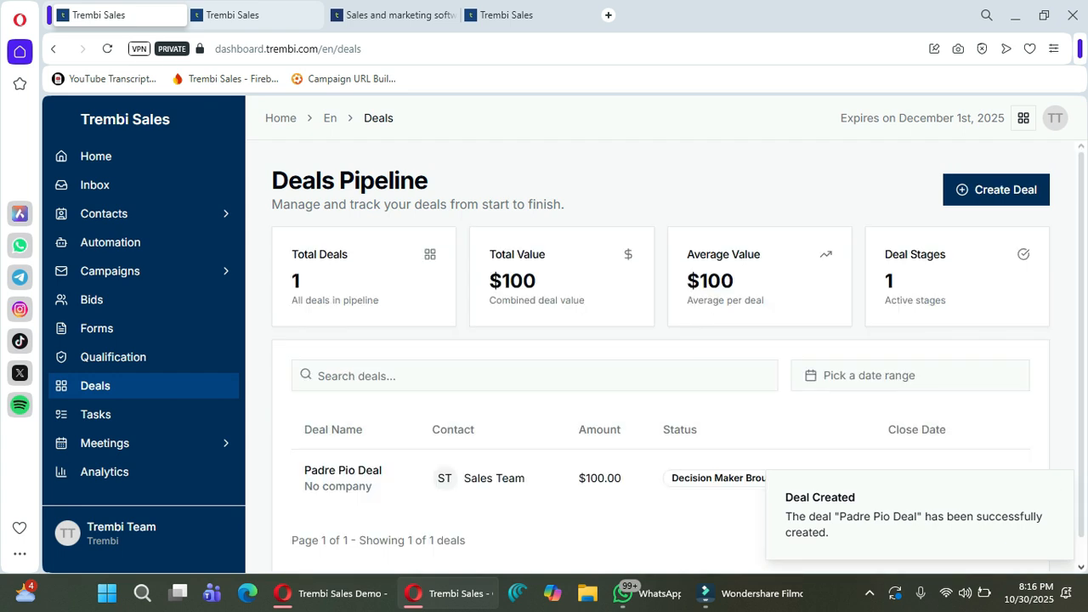
Open the Padre Pio Deal's detail page, then switch to the Analytics overview.
scroll(663, 357, "down", 1)
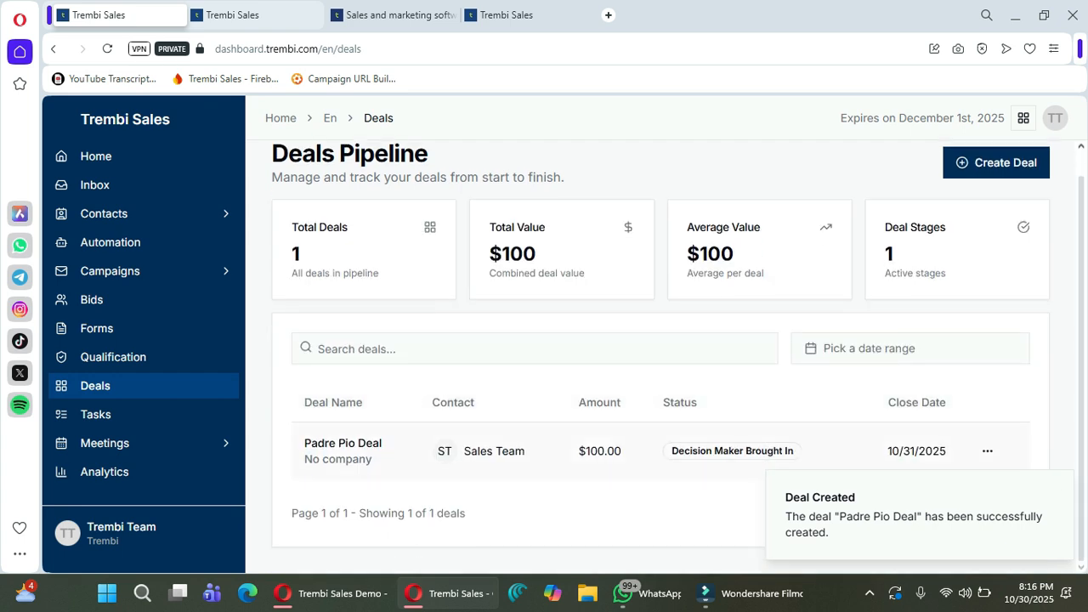
left_click(343, 451)
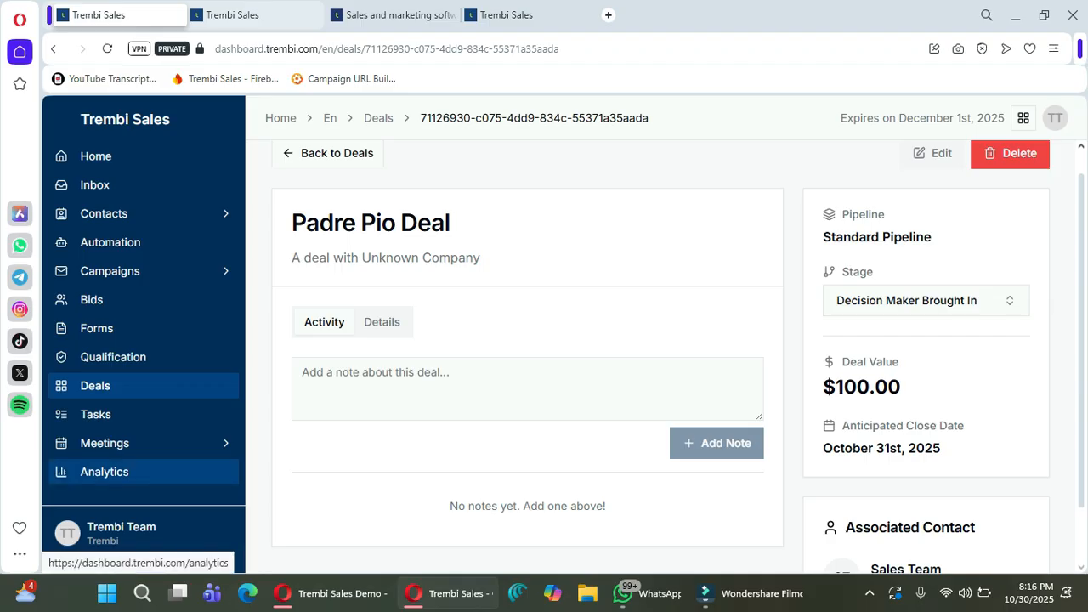
left_click(104, 472)
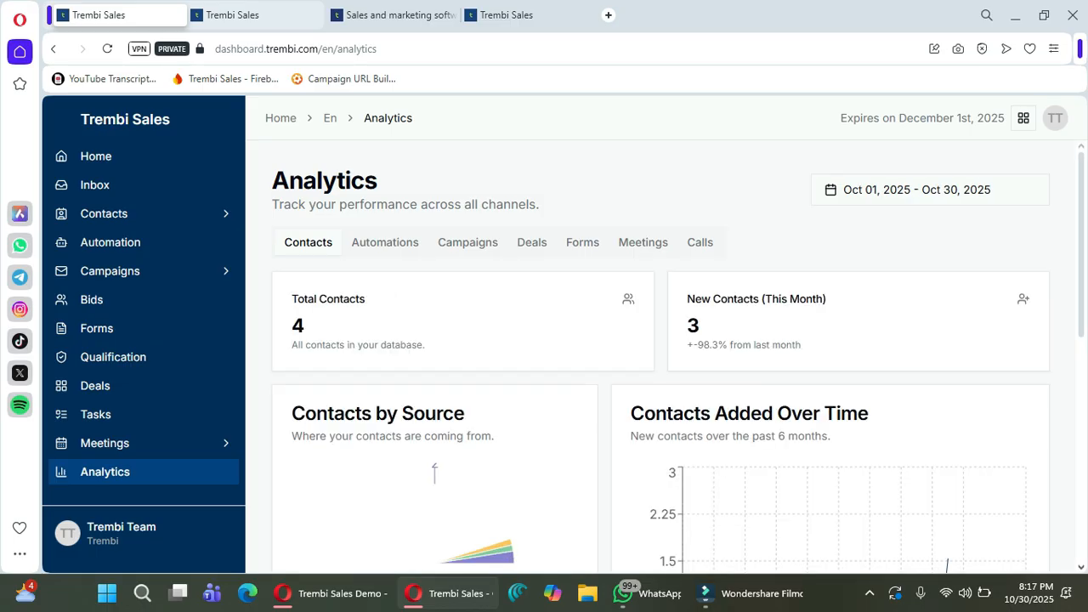
Cycle through the Automations, Campaigns, Deals, Meetings and Calls analytics tabs.
left_click(385, 242)
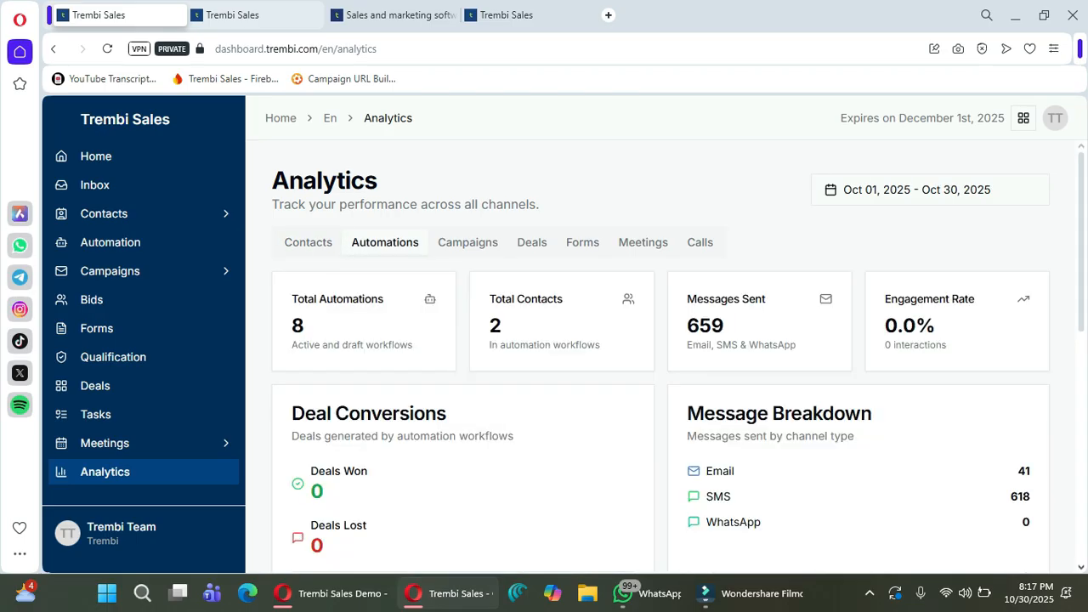
scroll(663, 357, "down", 8)
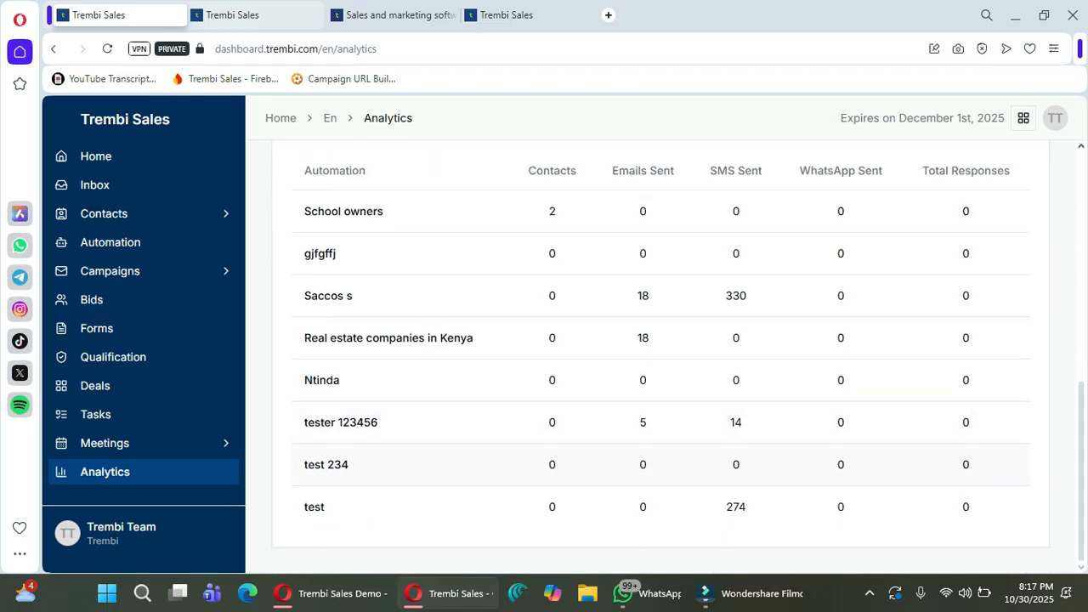
scroll(663, 357, "up", 8)
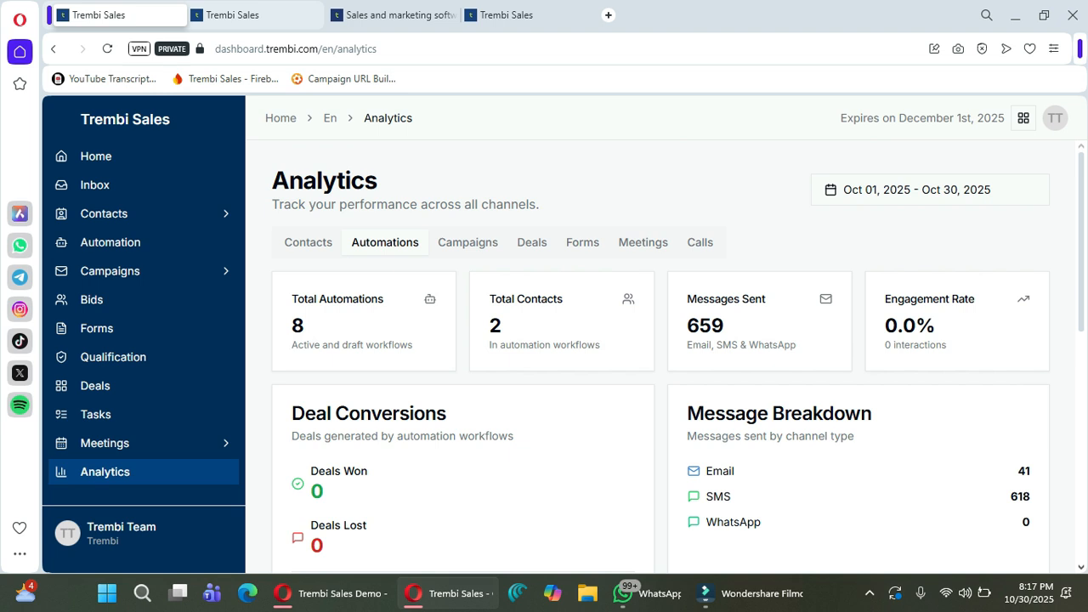
left_click(468, 242)
left_click_drag(425, 350, 423, 413)
left_click(424, 413)
left_click(533, 243)
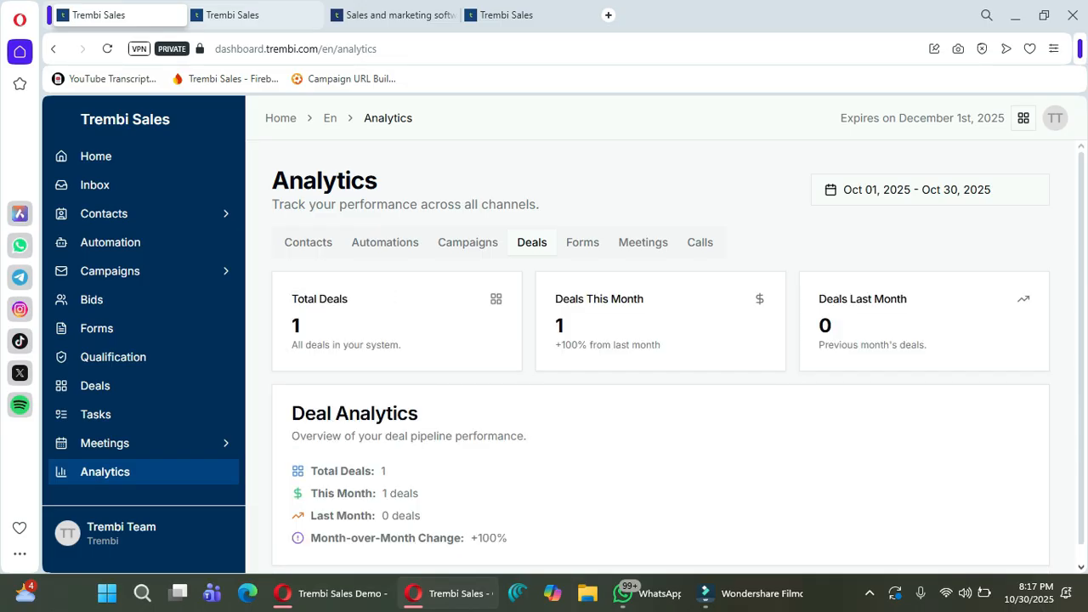
scroll(661, 355, "down", 1)
left_click(643, 223)
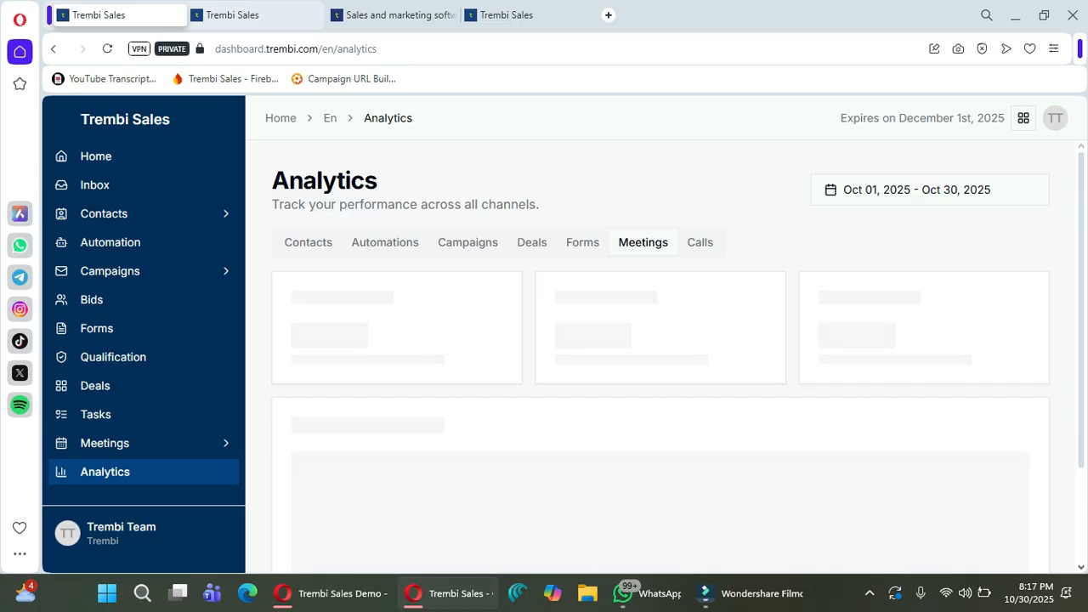
left_click(700, 242)
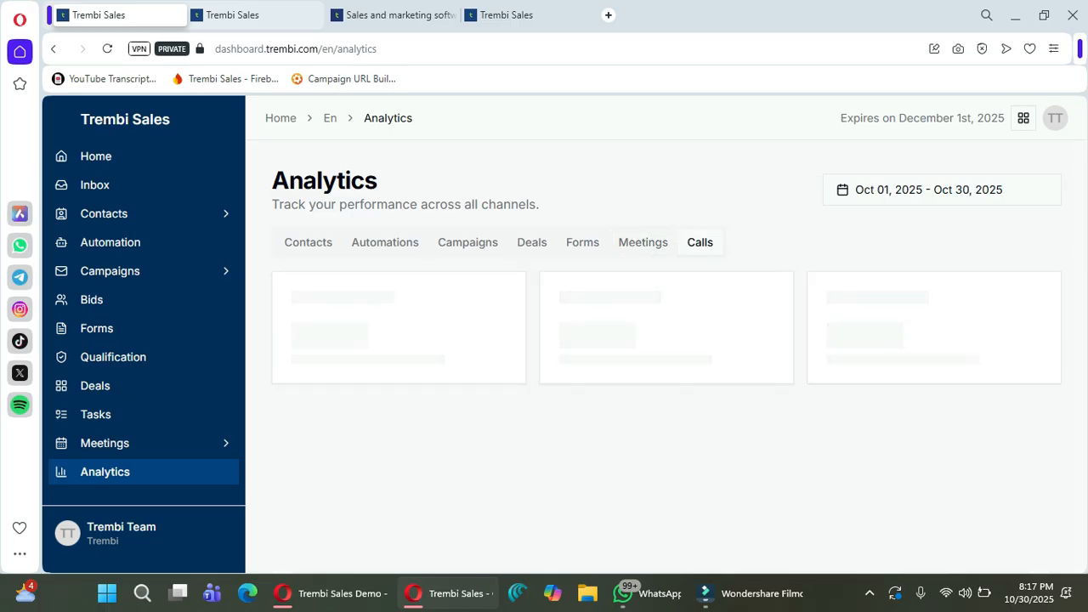
left_click(103, 213)
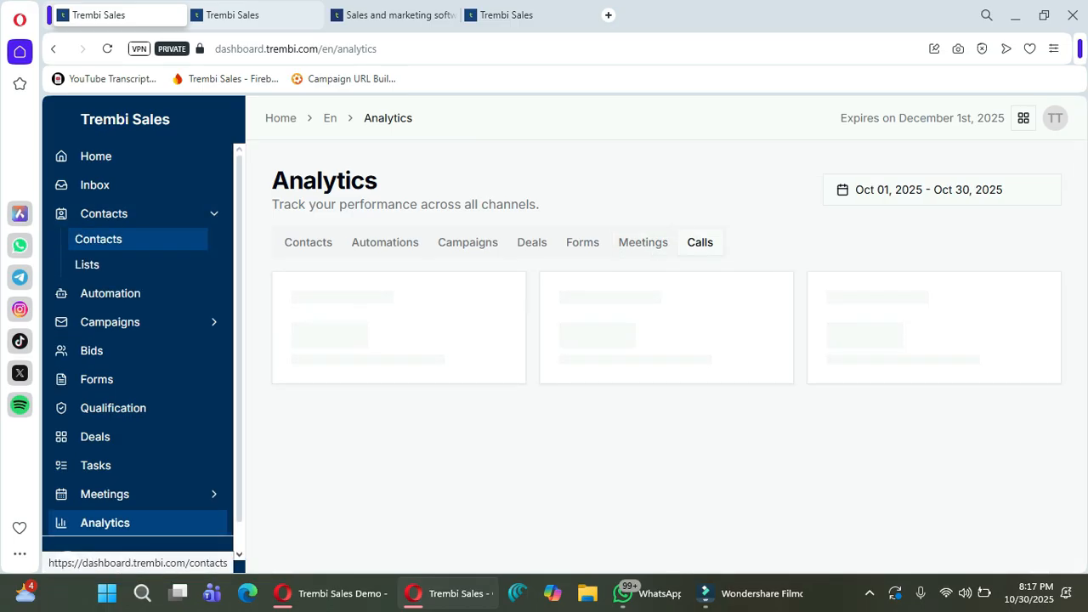
View the Contacts list, then go back to the Home dashboard.
left_click(97, 239)
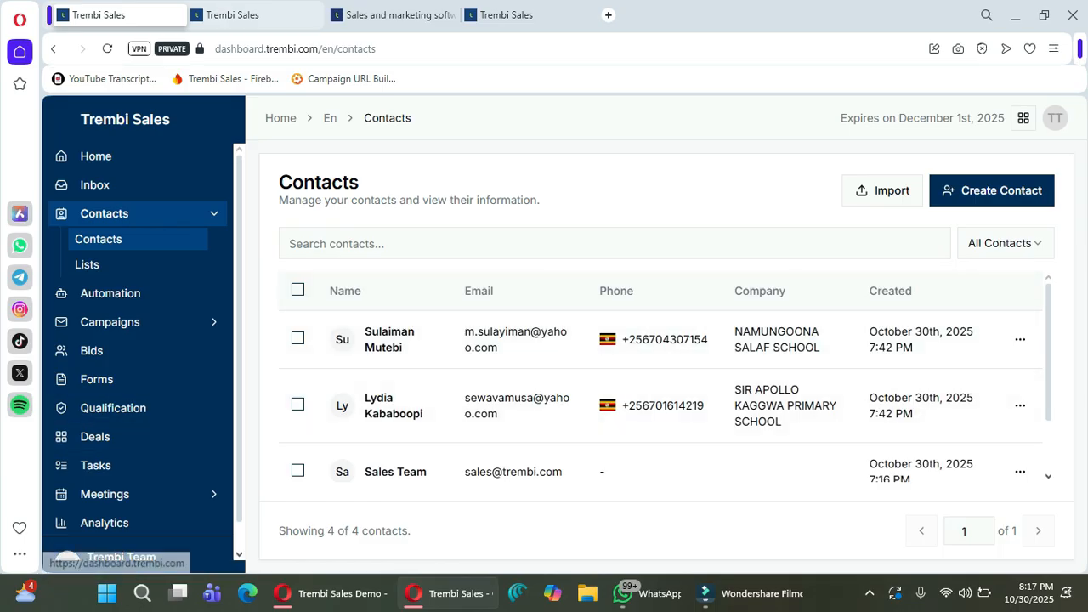
left_click(96, 156)
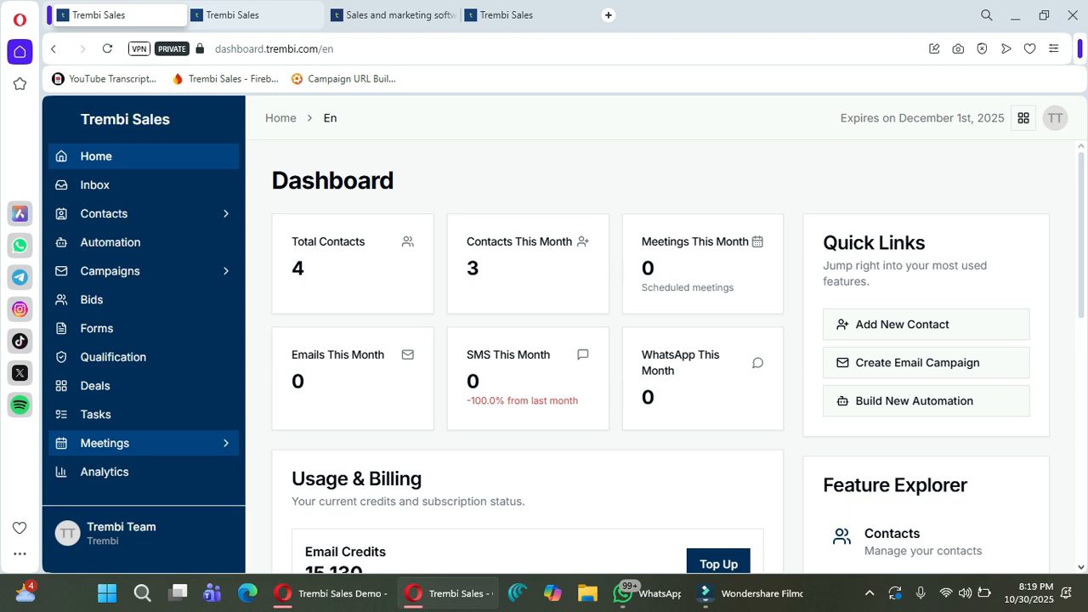
Open Settings and view the Users, Pipelines, DNS Settings, Email Senders and WhatsApp tabs.
left_click(128, 533)
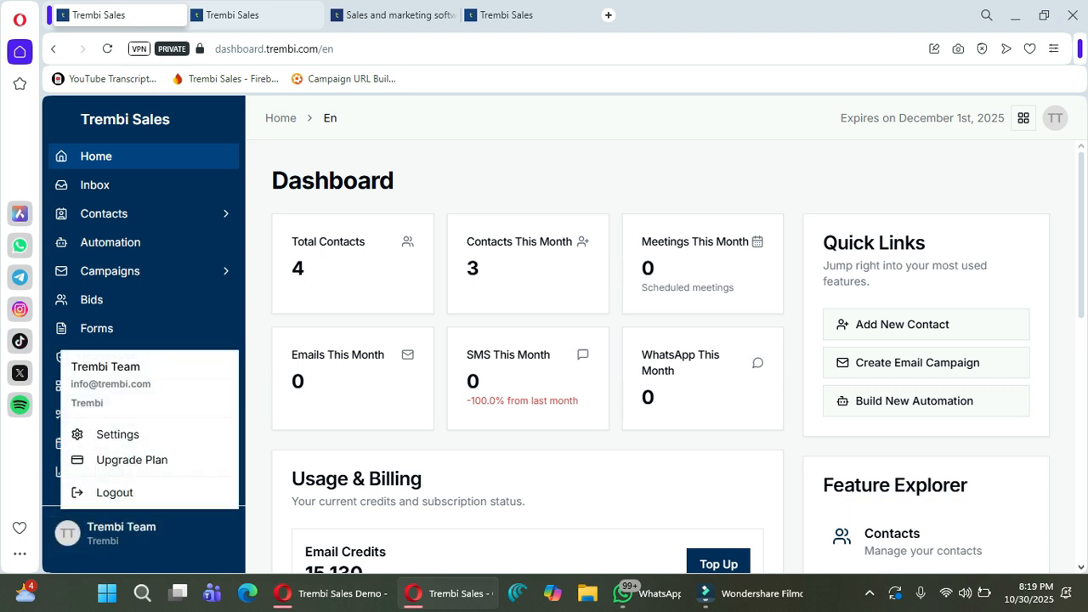
left_click(111, 434)
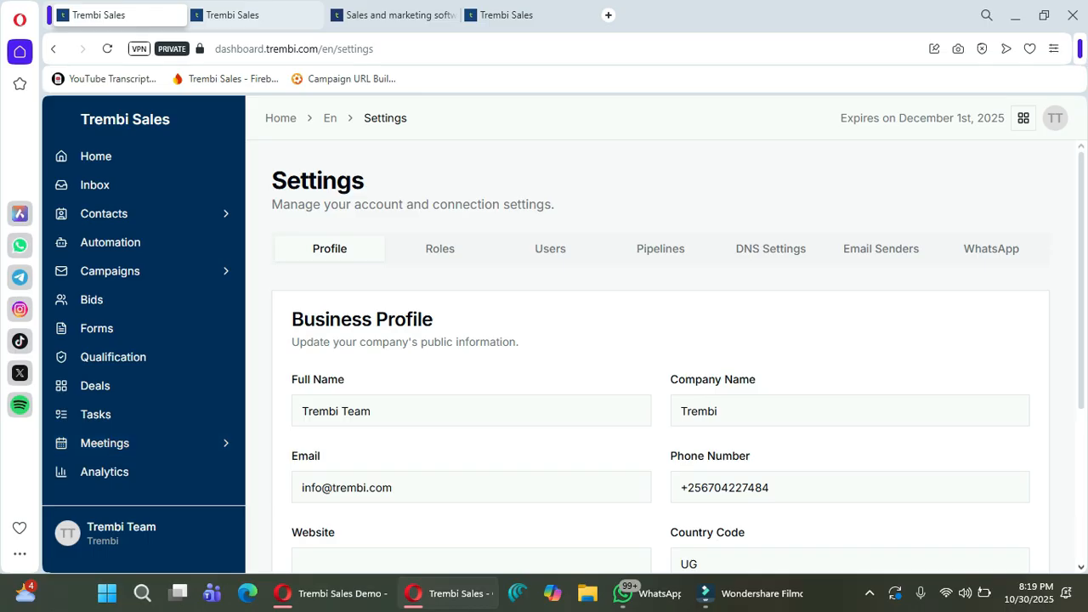
left_click(551, 249)
left_click(665, 249)
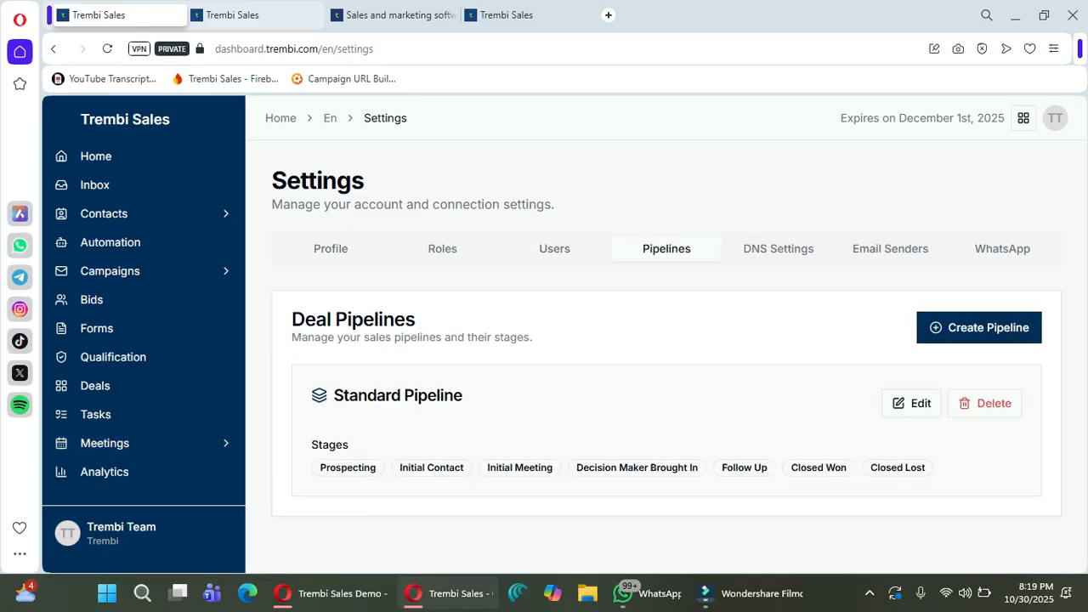
left_click(778, 249)
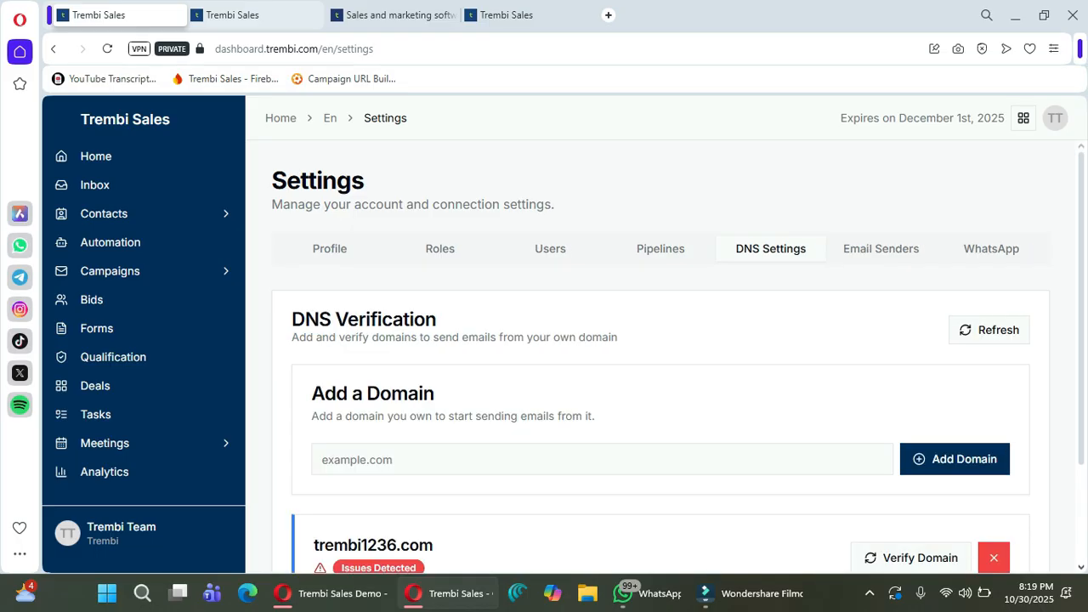
left_click(882, 249)
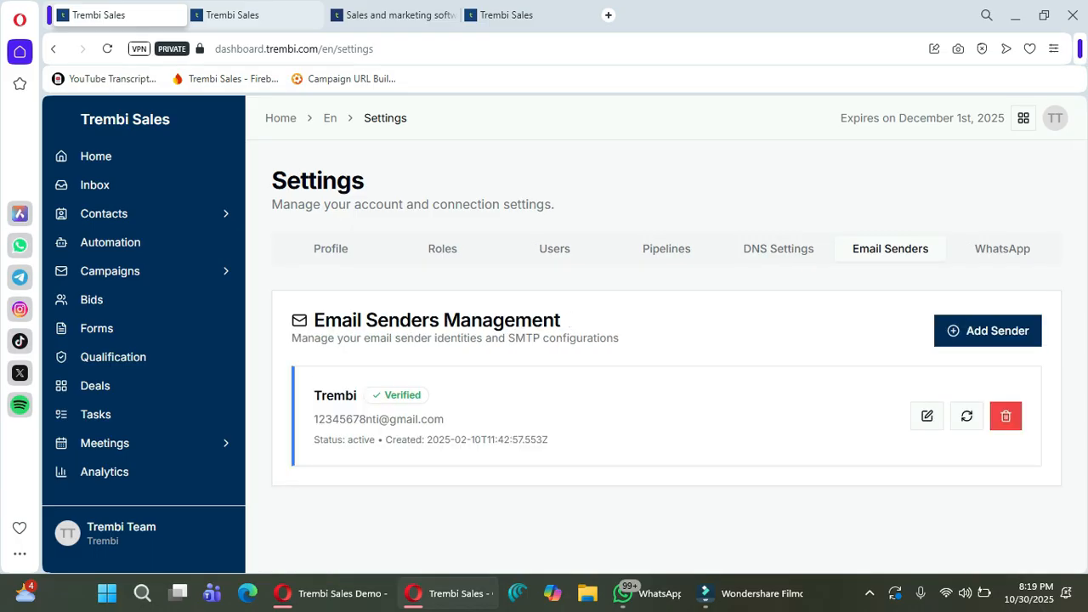
left_click(1003, 249)
Reopen Settings and view Pipelines, Users and Roles, ending on Business Profile.
left_click(120, 533)
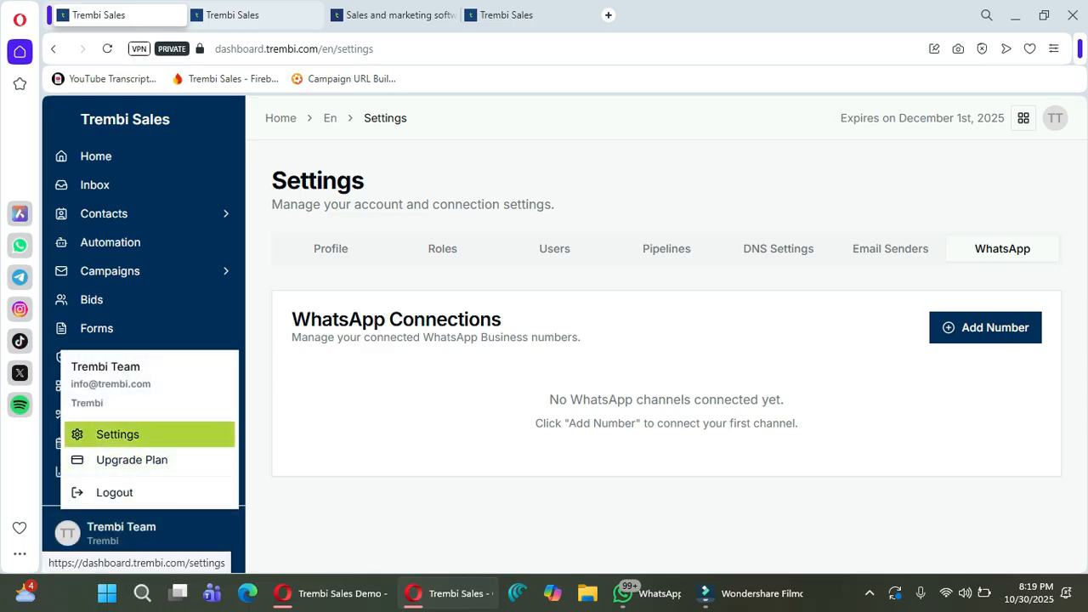
left_click(117, 435)
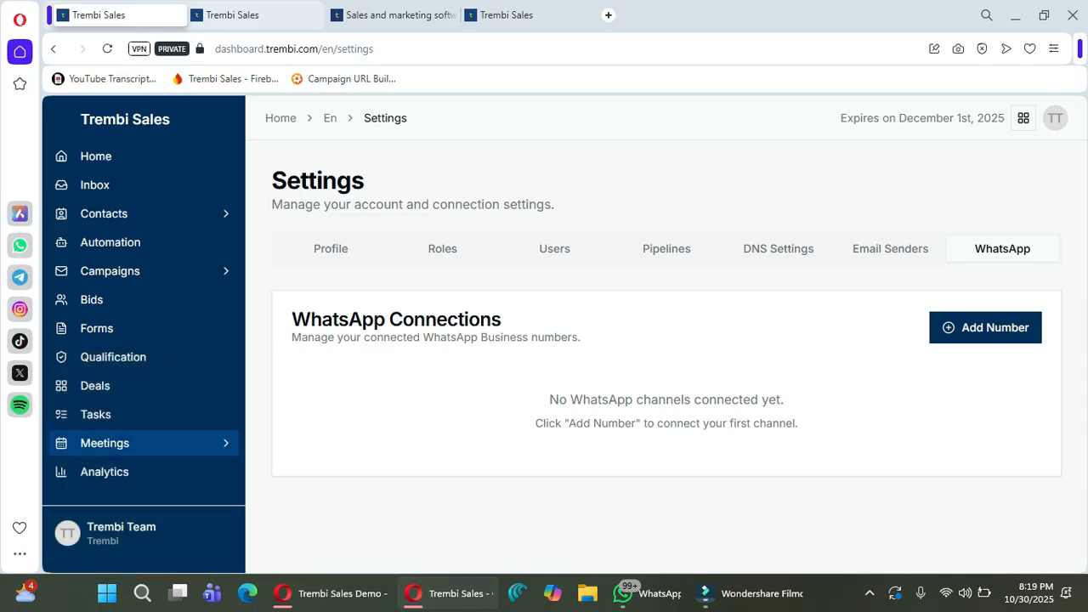
scroll(660, 357, "down", 2)
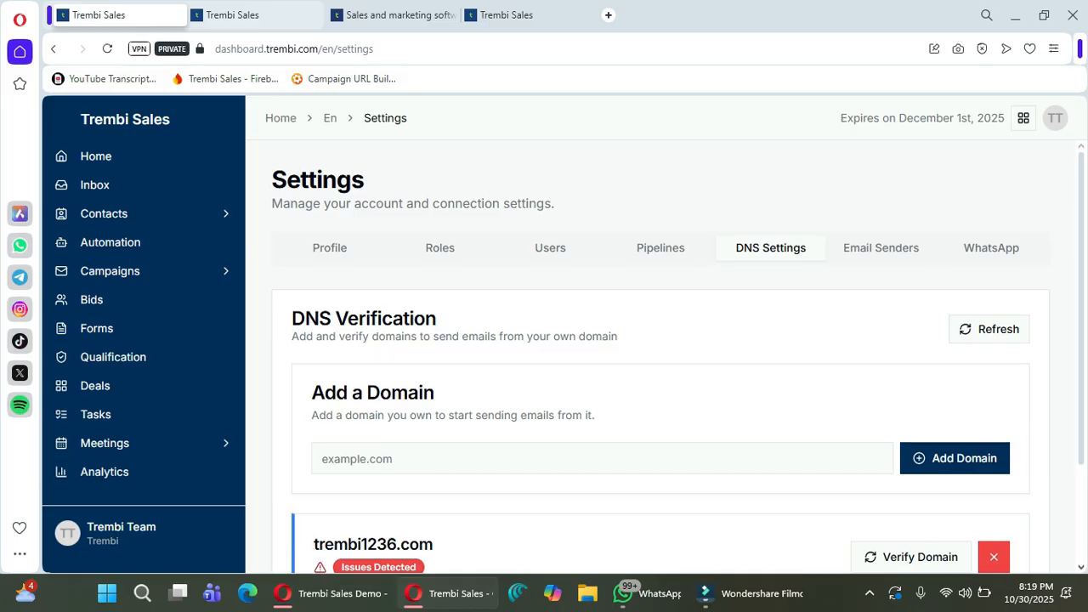
scroll(660, 357, "up", 2)
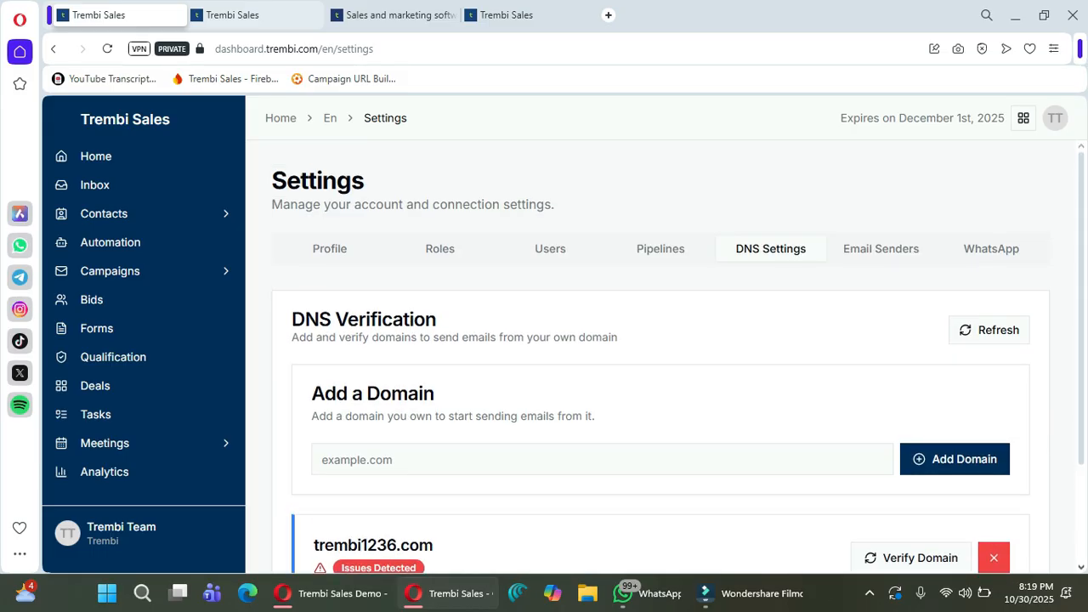
left_click(661, 249)
left_click(551, 249)
left_click(440, 249)
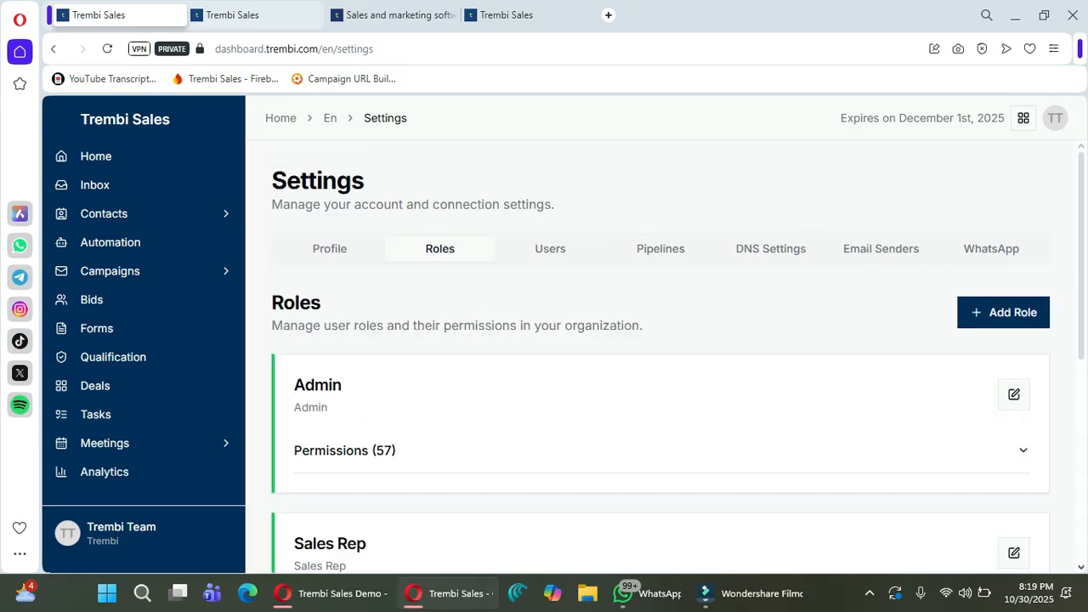
left_click(329, 249)
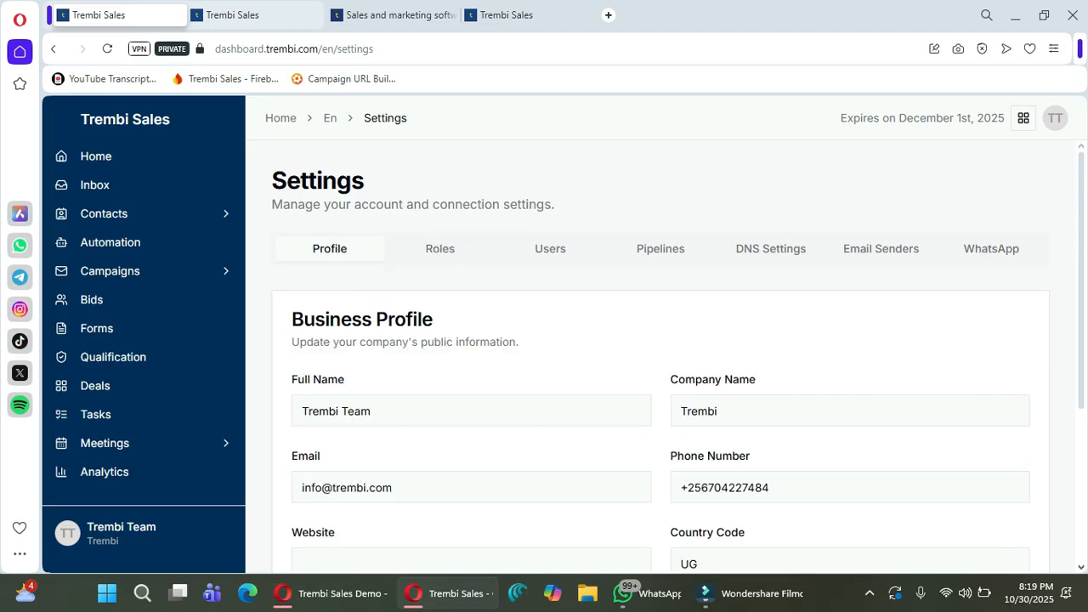